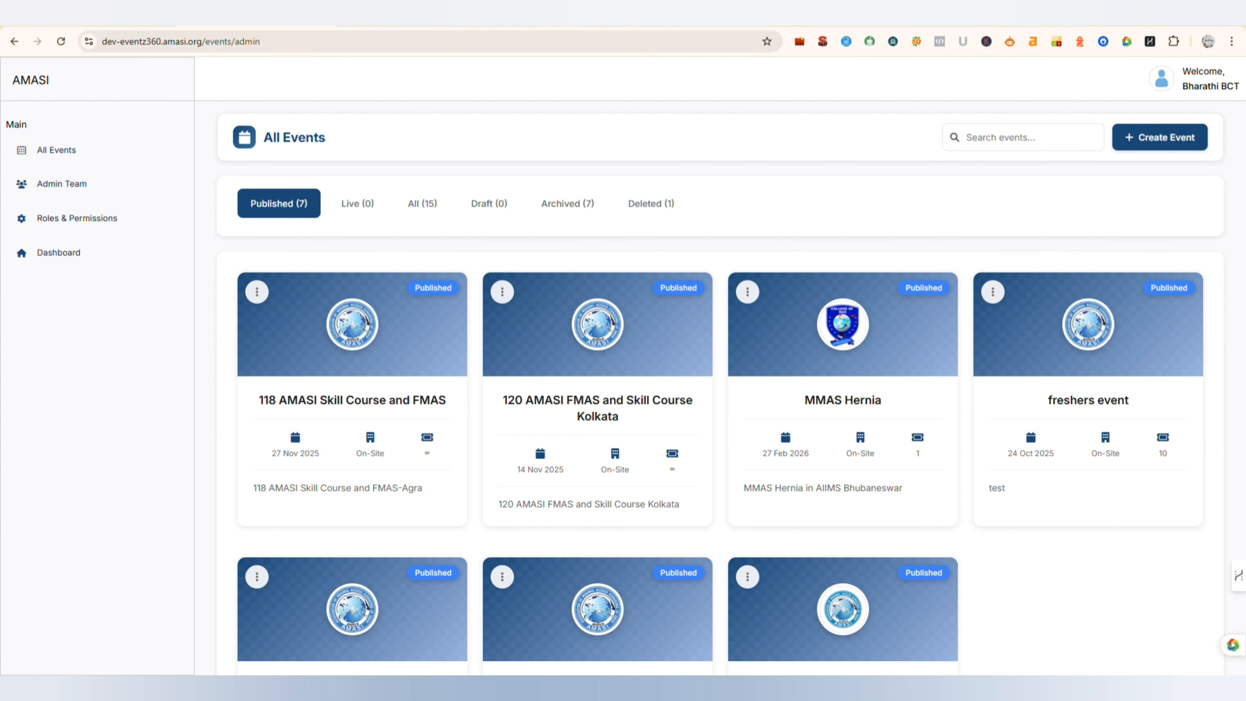
- Start a new event named Testing0812 with the description "Provide your event details. You can always change this later." and the category Normal Event
{"action": "left_click", "coordinate": [1181, 137]}
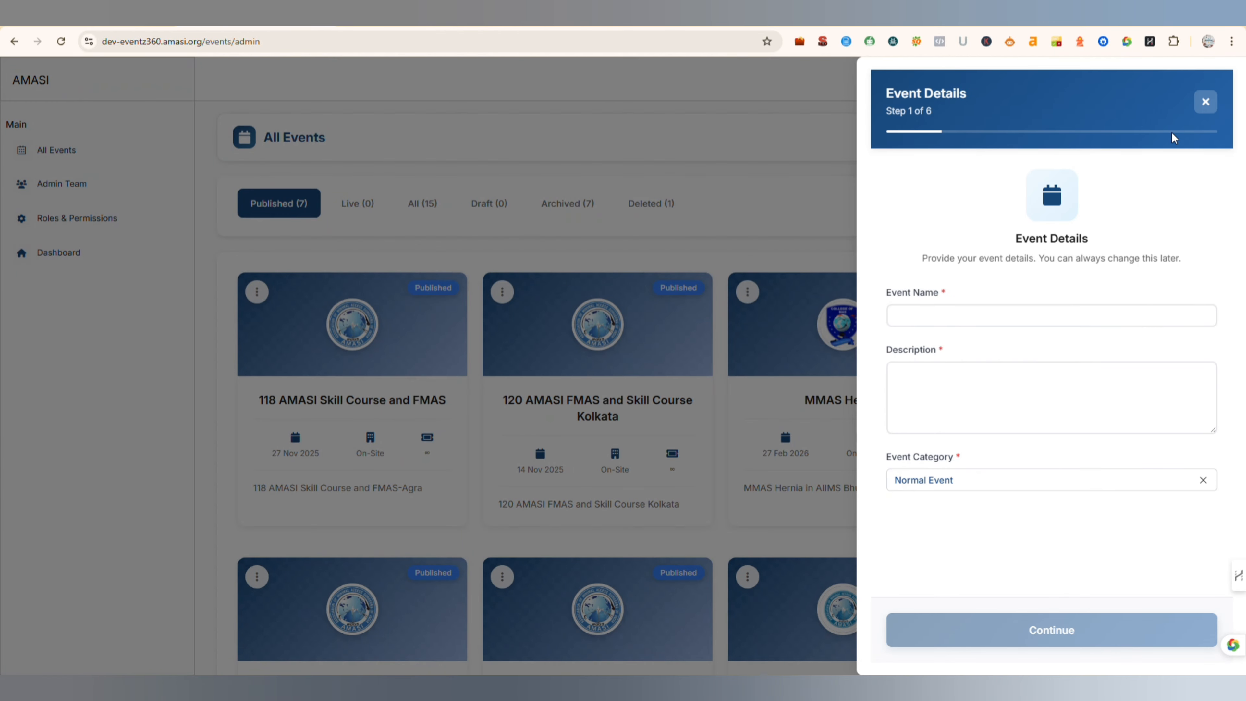
{"action": "left_click", "coordinate": [917, 322]}
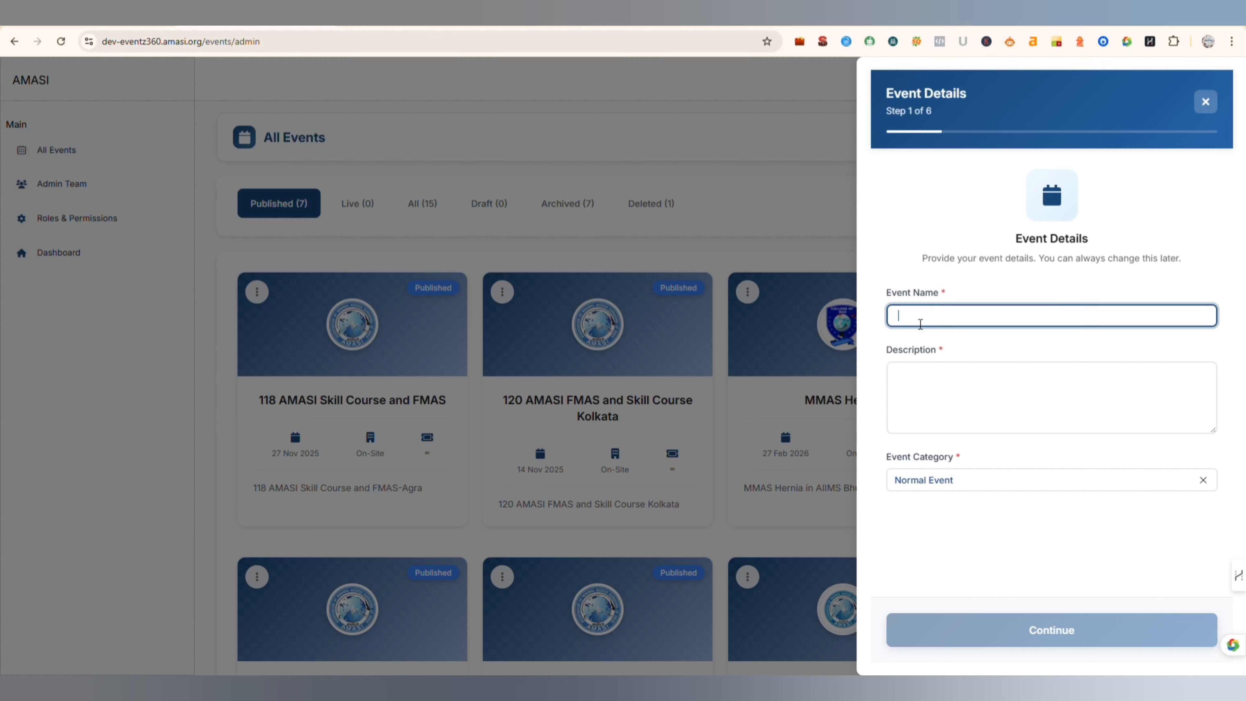
{"action": "type", "text": "Testing0812"}
{"action": "left_click", "coordinate": [947, 392]}
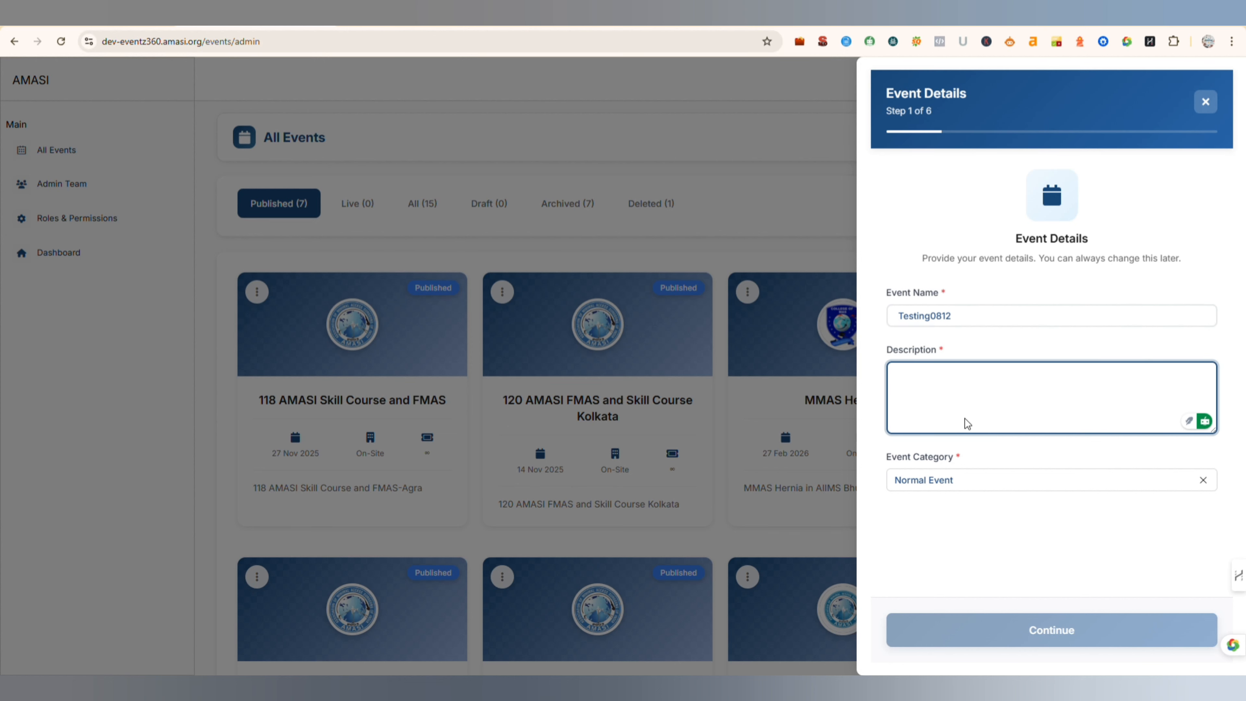
{"action": "type", "text": "Provide your event details. You can always change this later."}
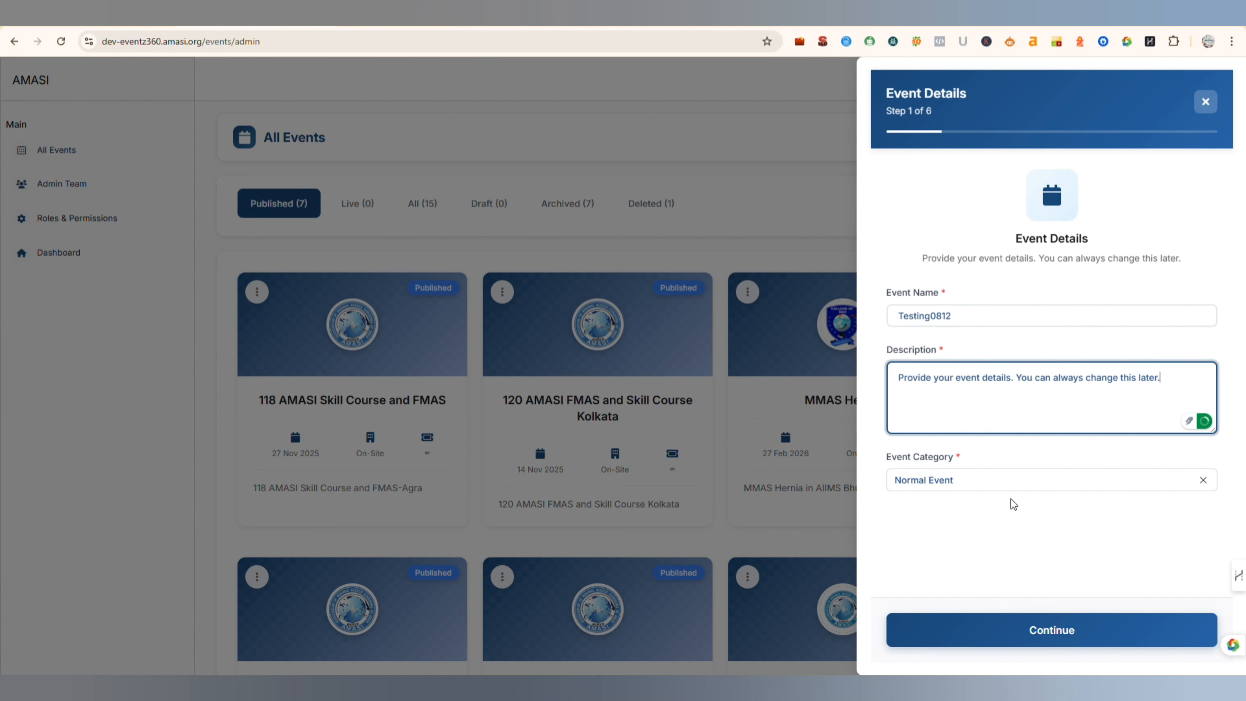
{"action": "left_click", "coordinate": [1010, 485]}
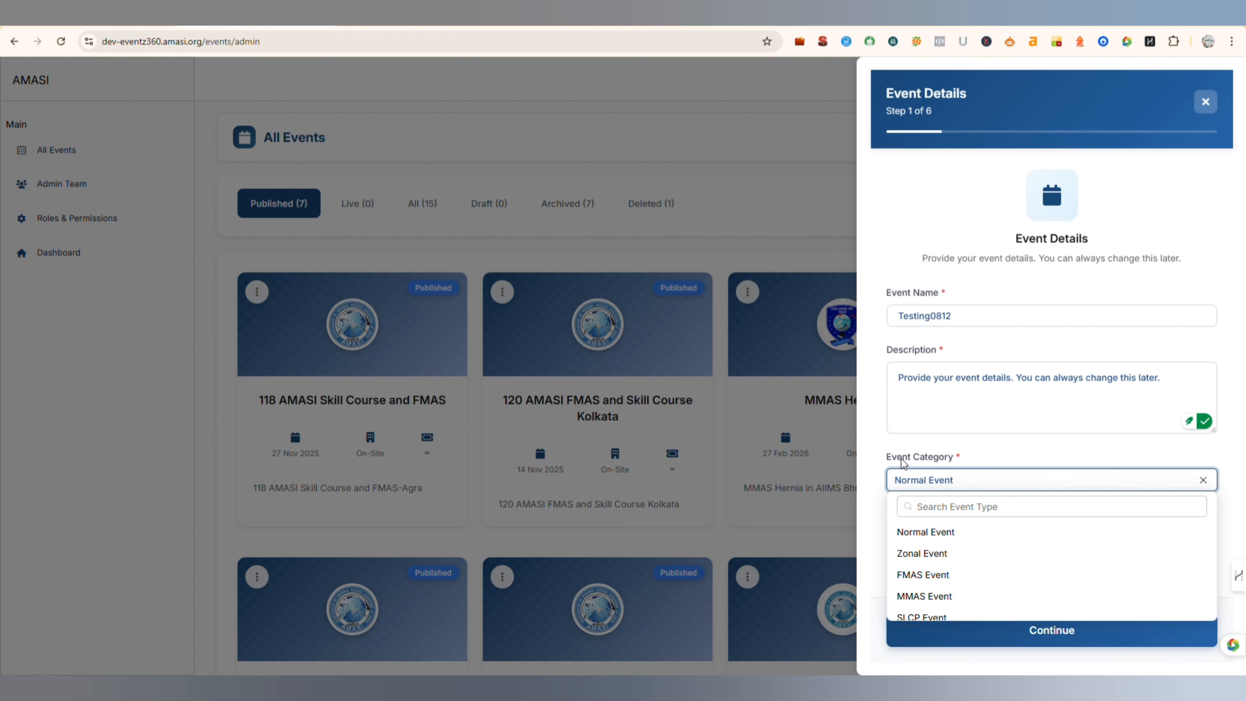
{"action": "left_click", "coordinate": [927, 532]}
{"action": "left_click", "coordinate": [1027, 640]}
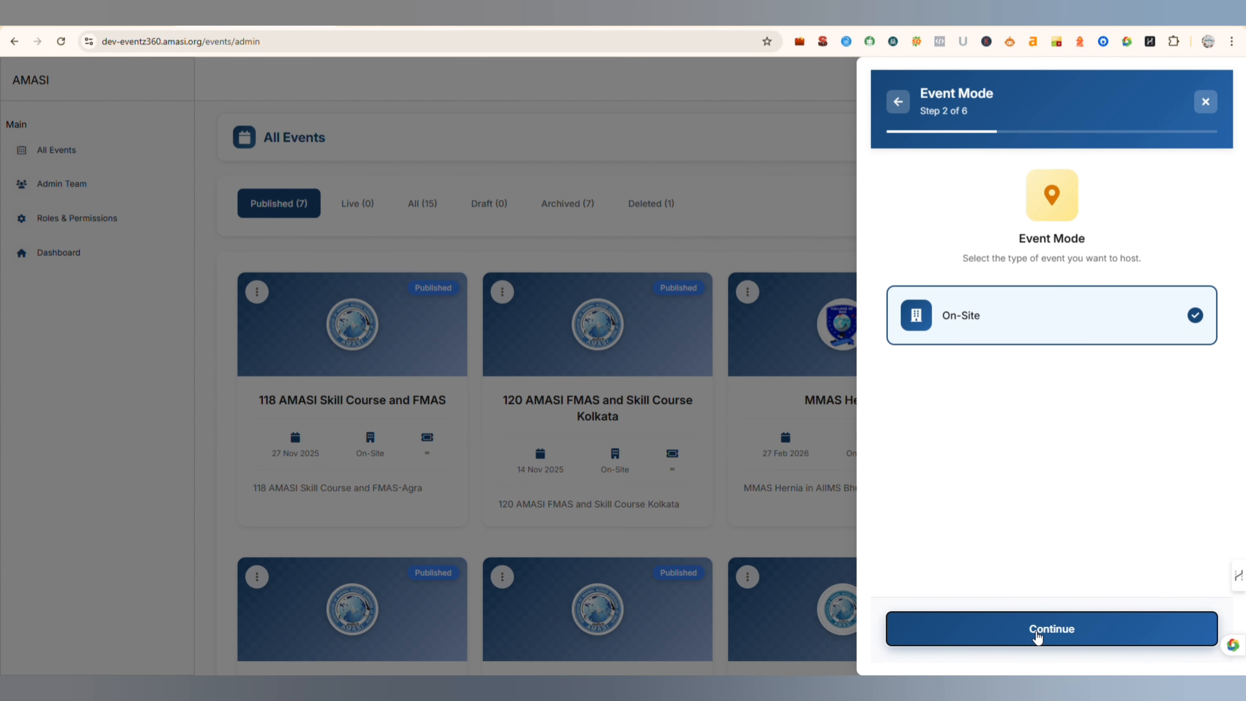
- Accept the On-Site event mode and keep testing0812 as the registration link's custom slug
{"action": "left_click", "coordinate": [1038, 637]}
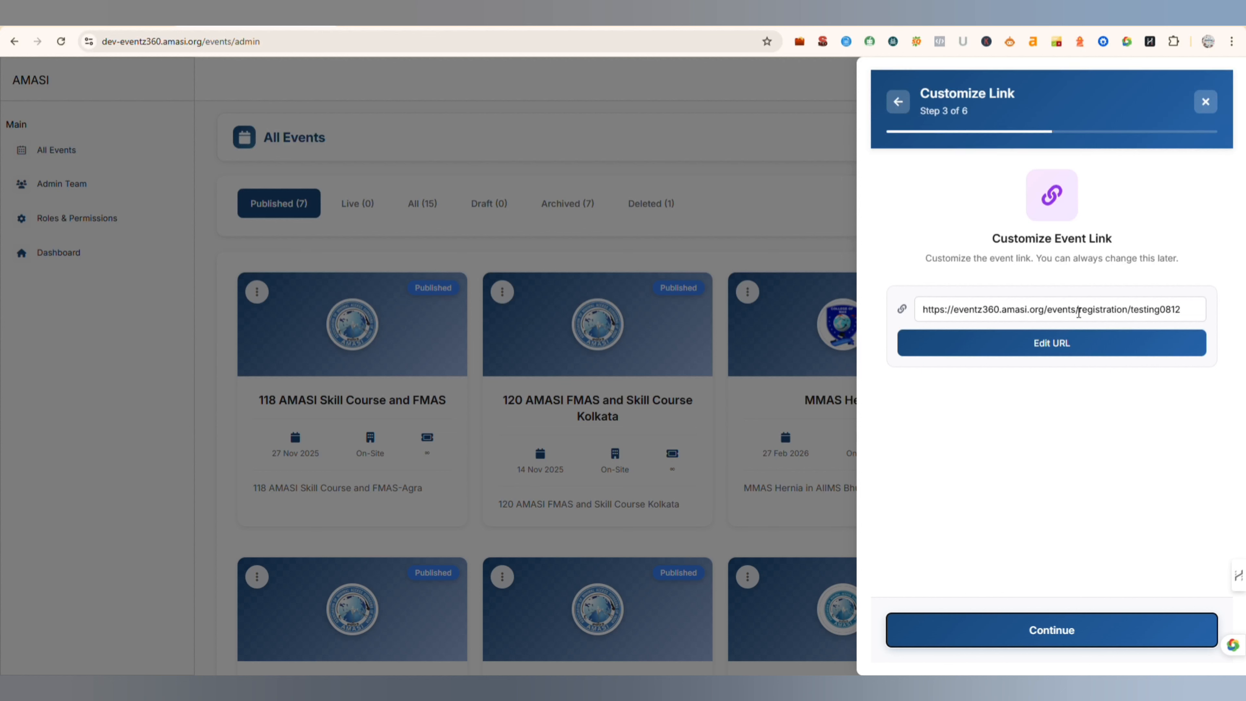
{"action": "left_click", "coordinate": [1048, 347]}
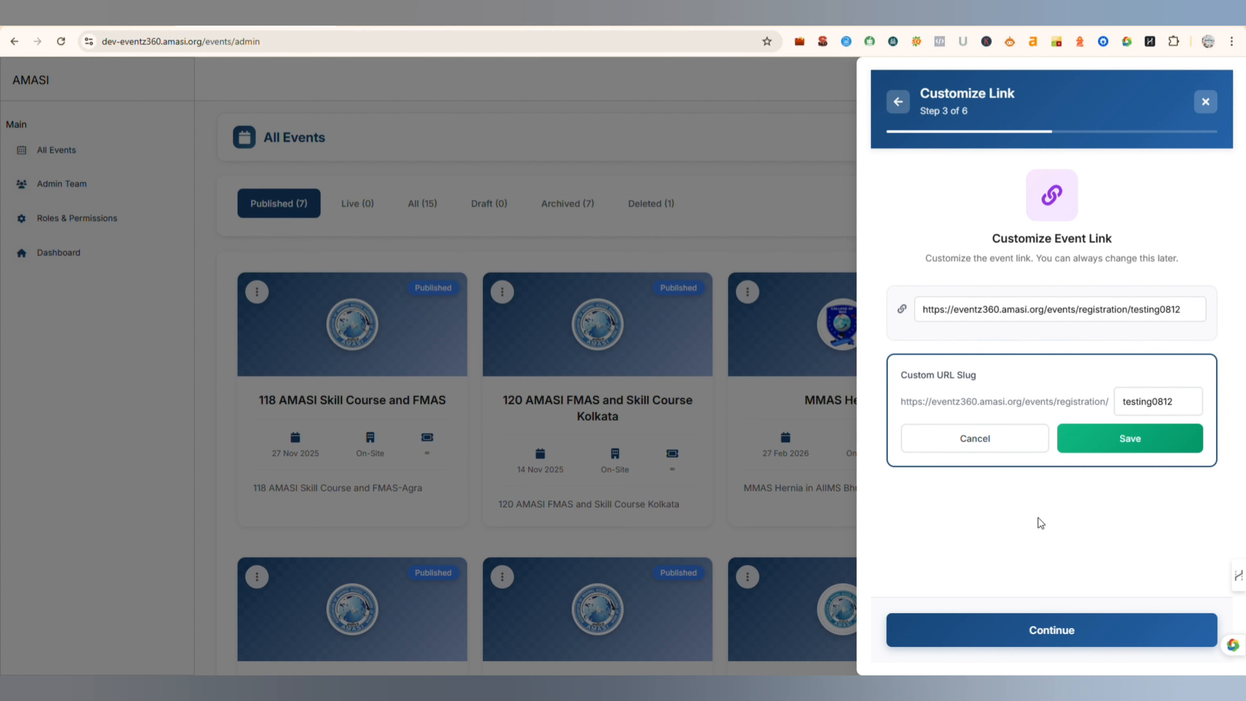
{"action": "left_click", "coordinate": [1060, 640]}
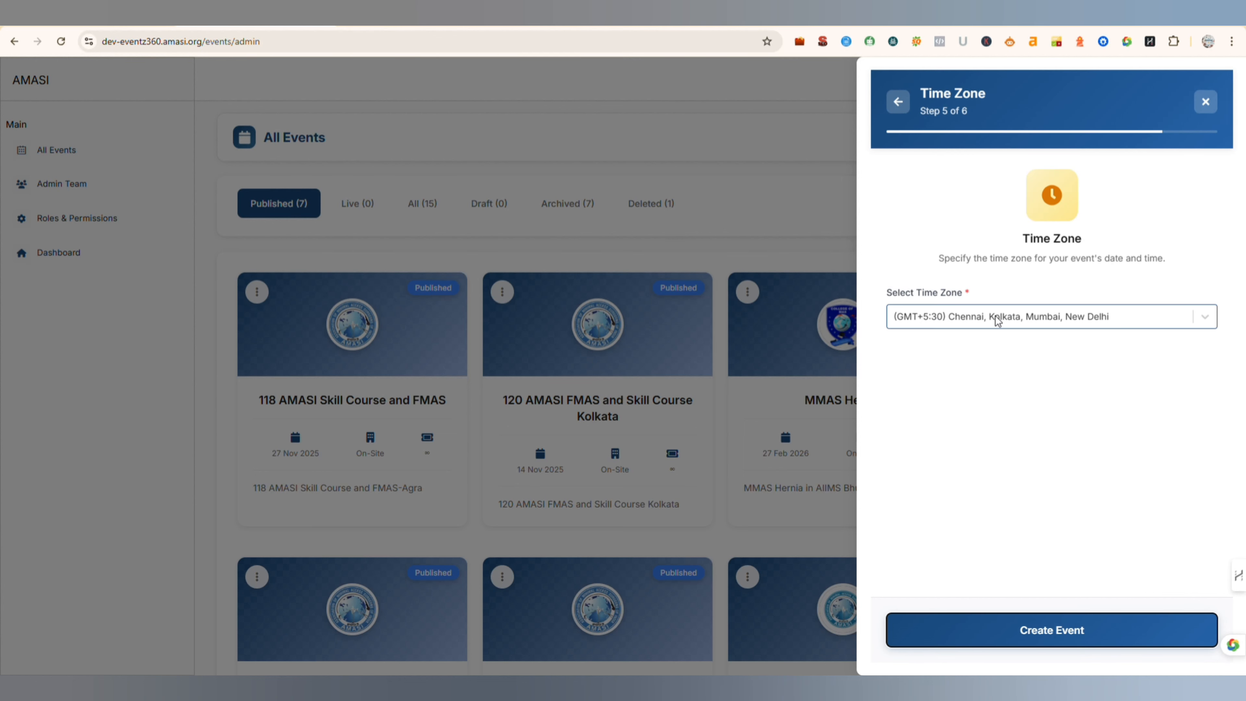
- Select the (GMT+5:30) Chennai, Kolkata, Mumbai, New Delhi time zone and create the event
{"action": "left_click", "coordinate": [1007, 322]}
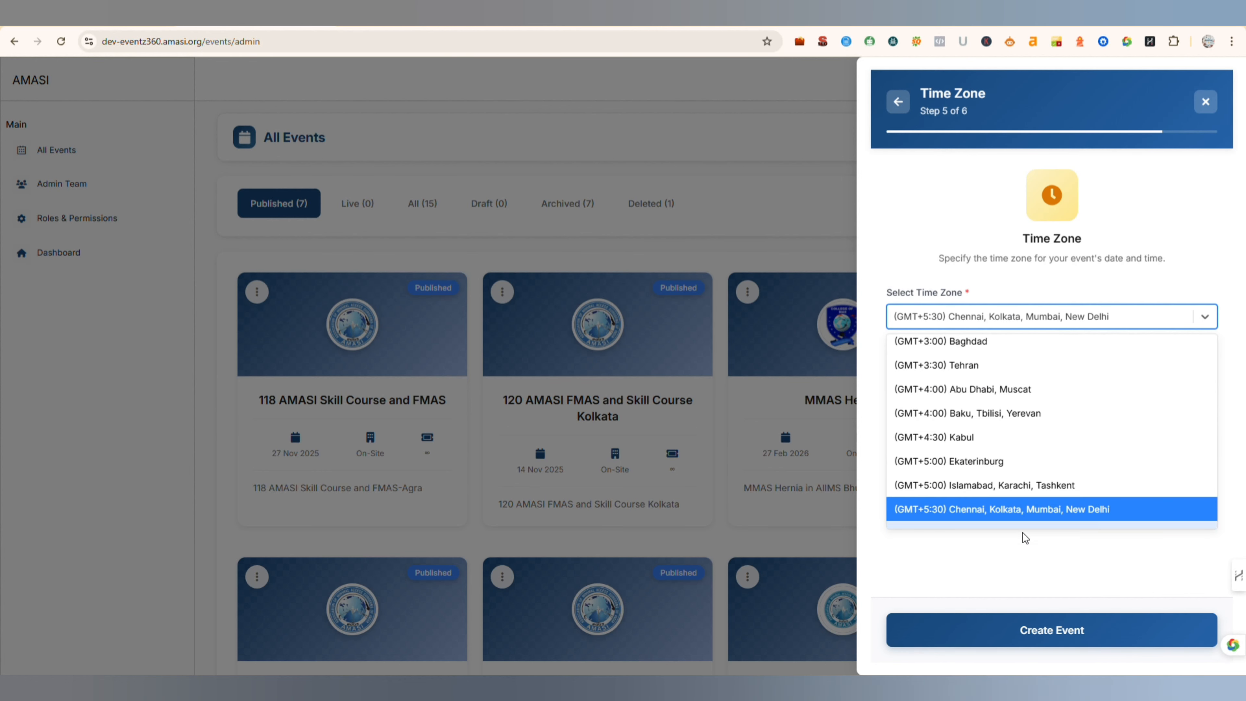
{"action": "left_click", "coordinate": [983, 573]}
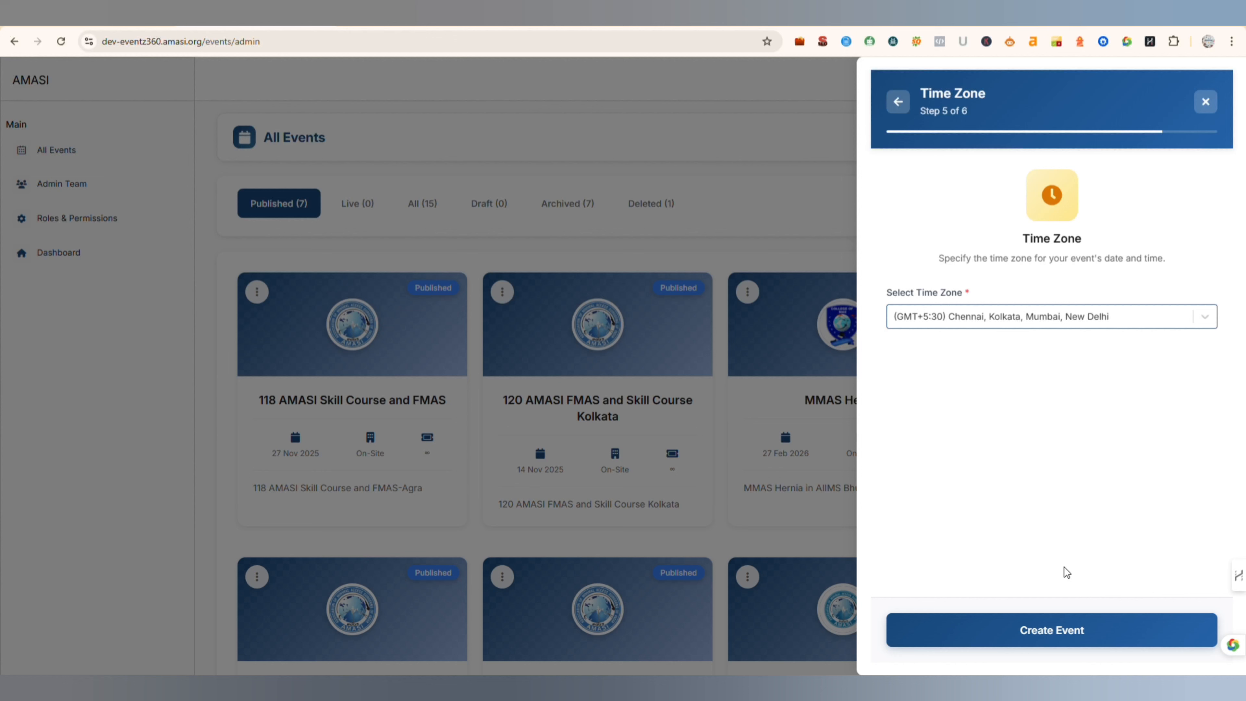
{"action": "left_click", "coordinate": [1058, 636]}
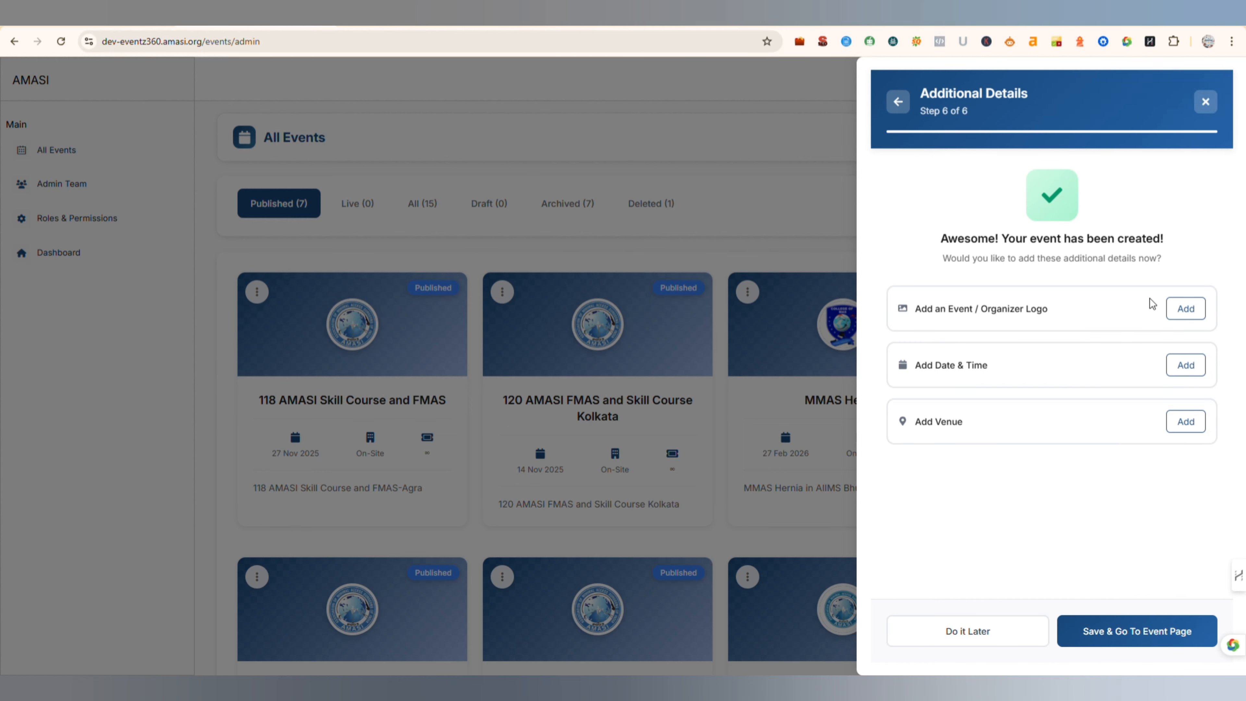
- Add the event/organizer logo and date and time sections to the new event's additional details
{"action": "left_click", "coordinate": [1194, 313]}
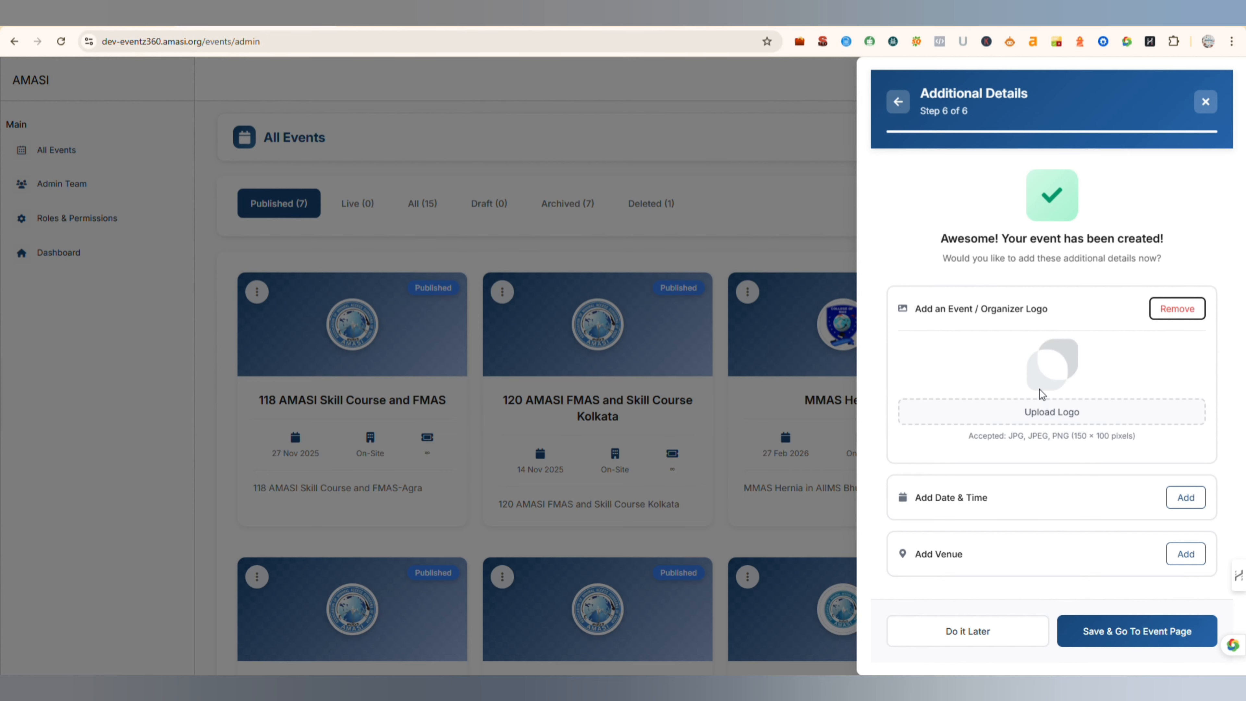
{"action": "scroll", "coordinate": [1052, 417], "scroll_direction": "down", "scroll_amount": 4}
{"action": "left_click", "coordinate": [1178, 493]}
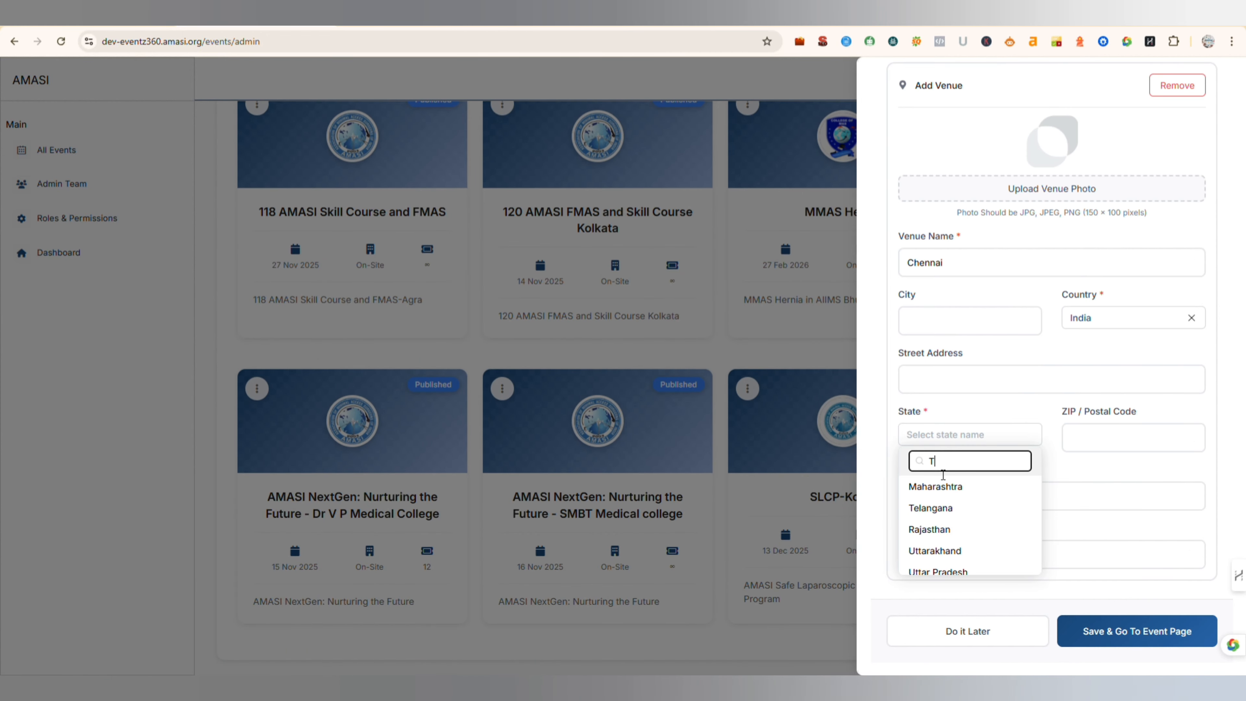
- Pick the venue's state by searching for "Tamil", and save the additional details to go to the event page
{"action": "type", "text": "amilnm"}
{"action": "key", "text": "BackSpace"}
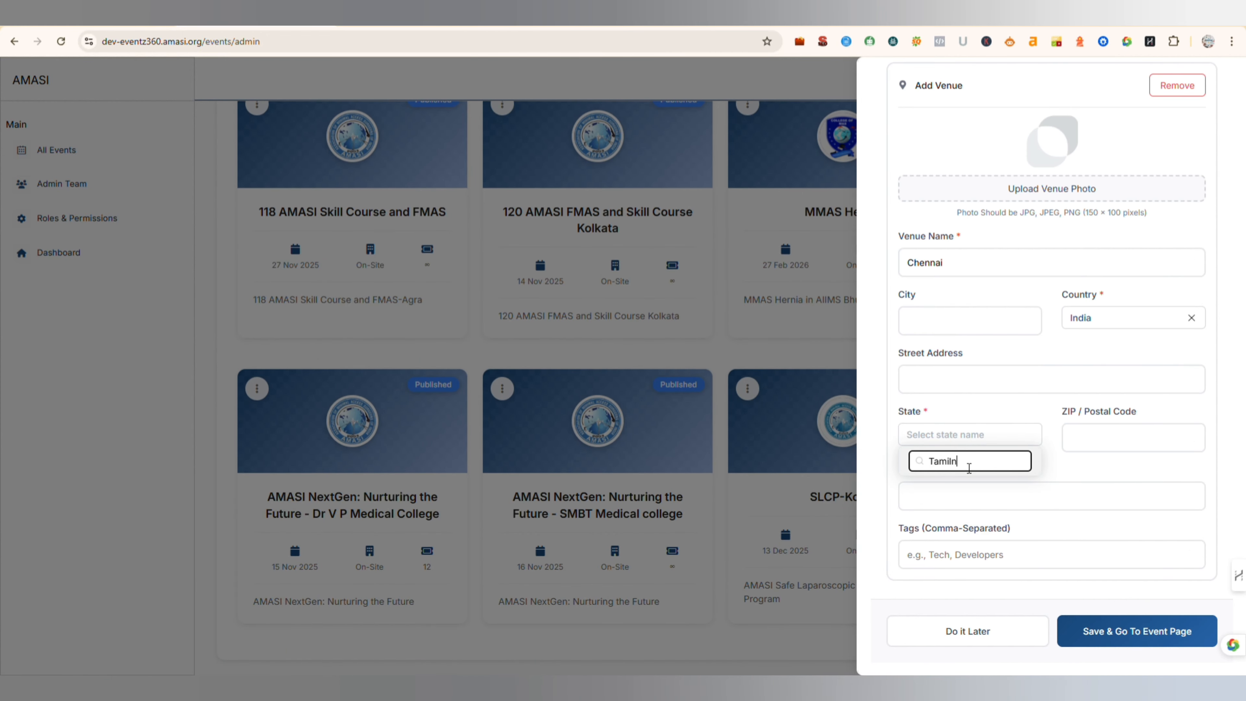
{"action": "key", "text": "BackSpace"}
{"action": "left_click", "coordinate": [986, 484]}
{"action": "left_click", "coordinate": [1119, 633]}
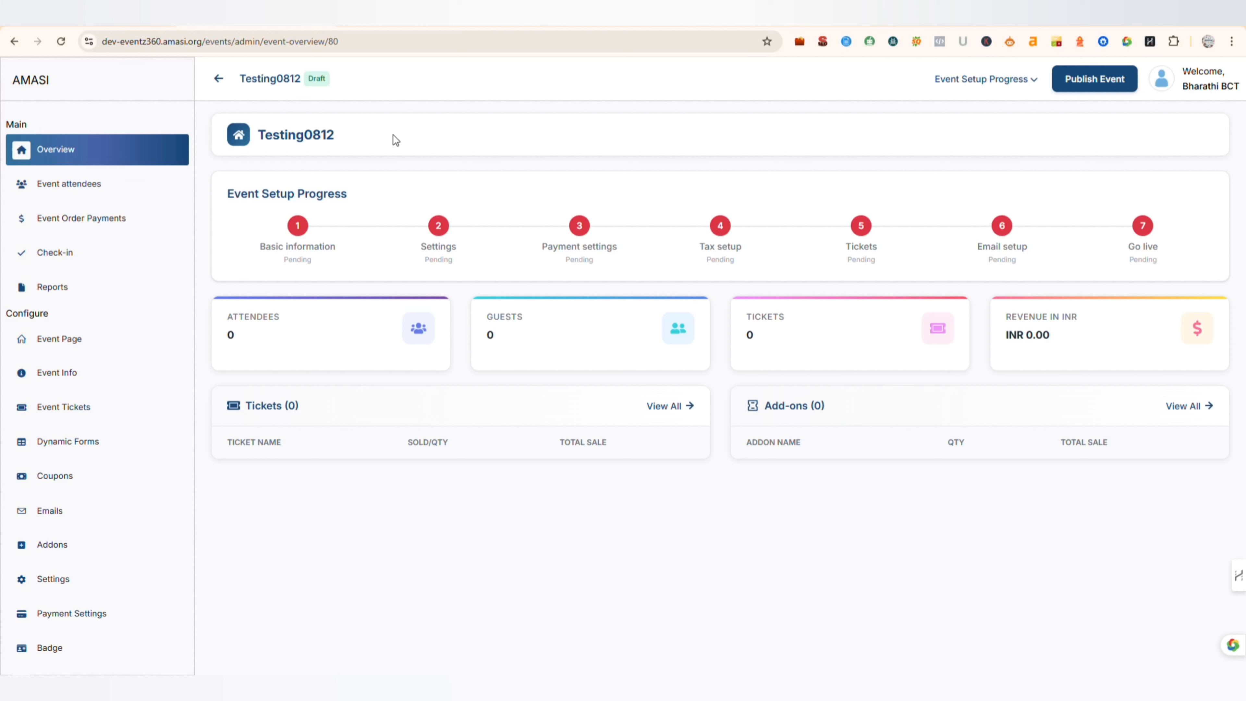
- Complete the Basic information setup stage by checking the basic details, date and time, and venue, and saving the event information
{"action": "left_click", "coordinate": [309, 251]}
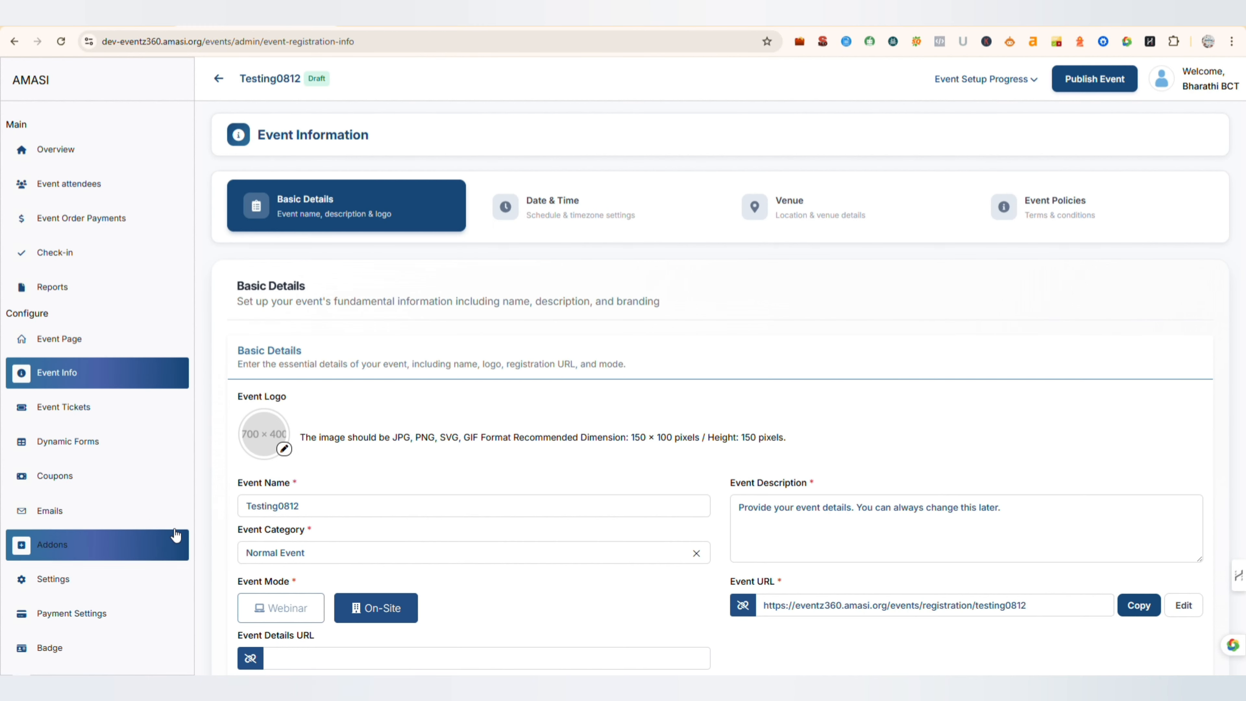
{"action": "scroll", "coordinate": [482, 409], "scroll_direction": "down", "scroll_amount": 2}
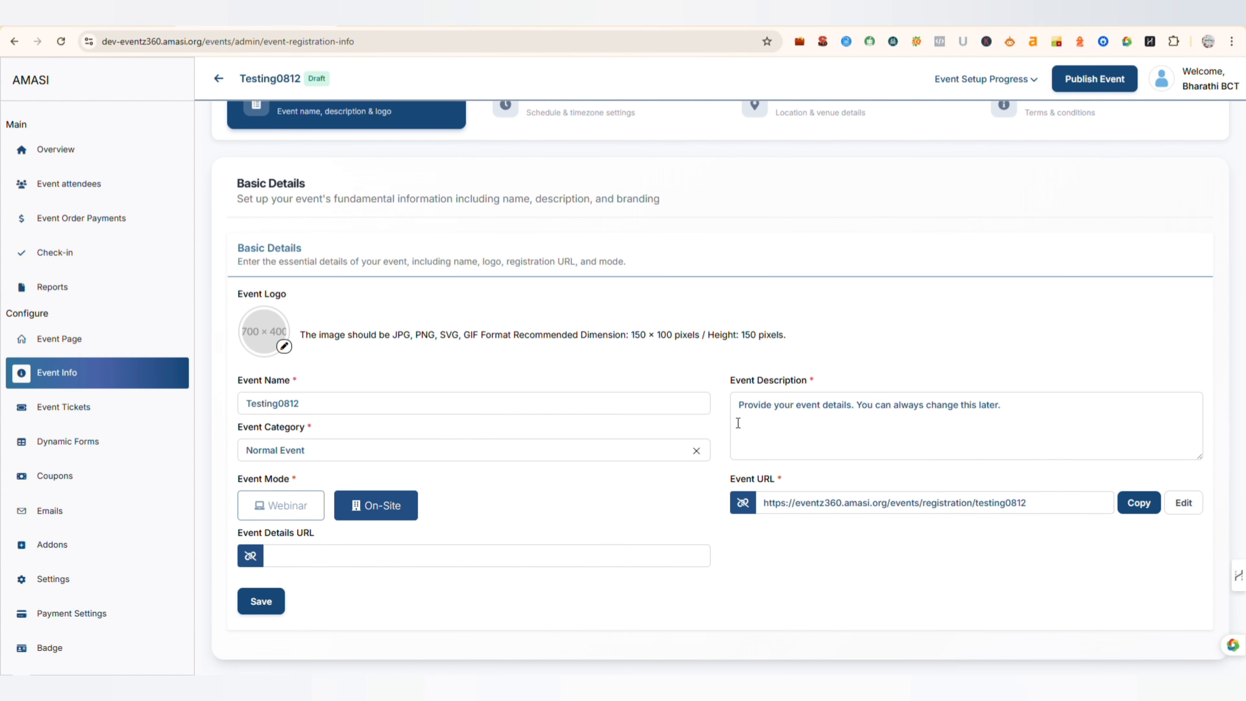
{"action": "scroll", "coordinate": [574, 378], "scroll_direction": "up", "scroll_amount": 2}
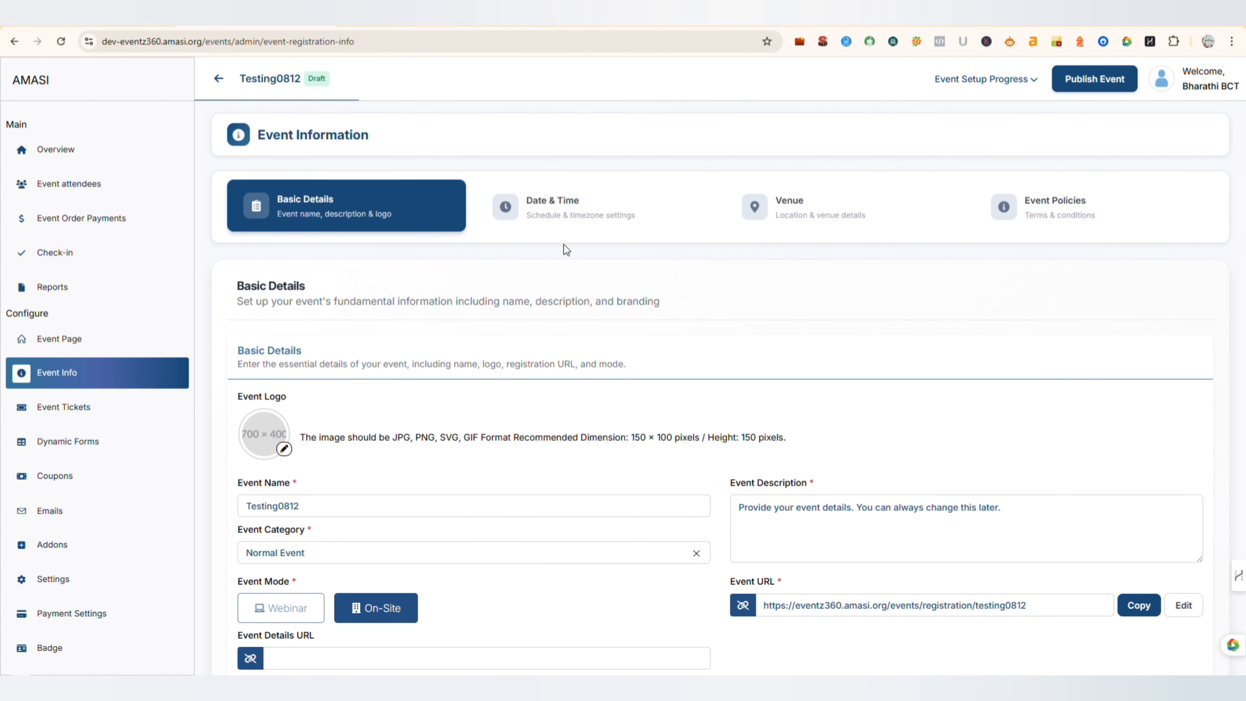
{"action": "left_click", "coordinate": [581, 229]}
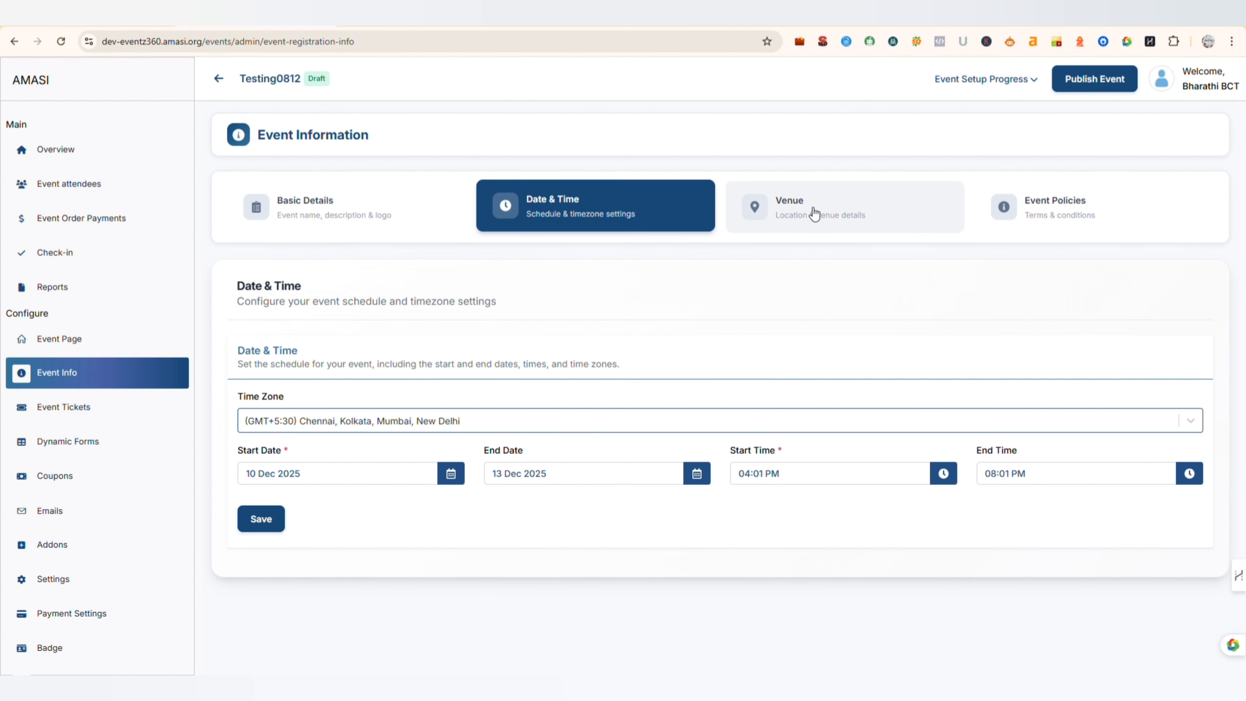
{"action": "left_click", "coordinate": [815, 215]}
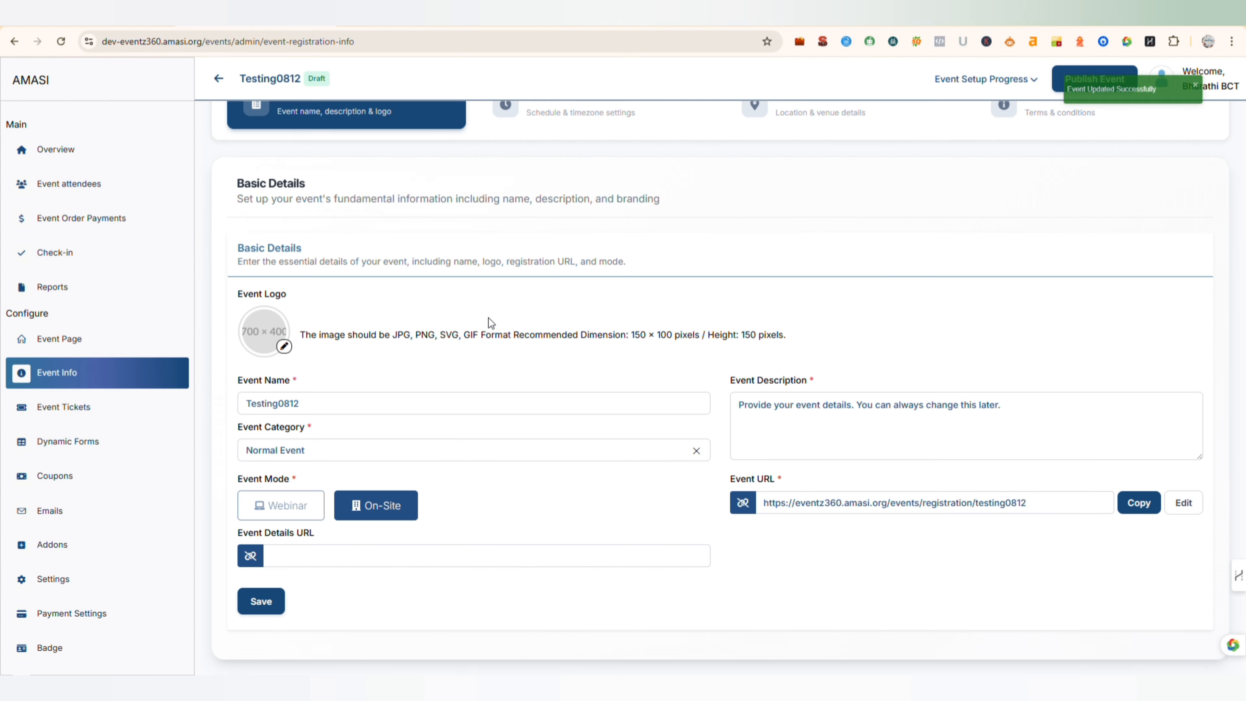
{"action": "scroll", "coordinate": [489, 318], "scroll_direction": "up", "scroll_amount": 2}
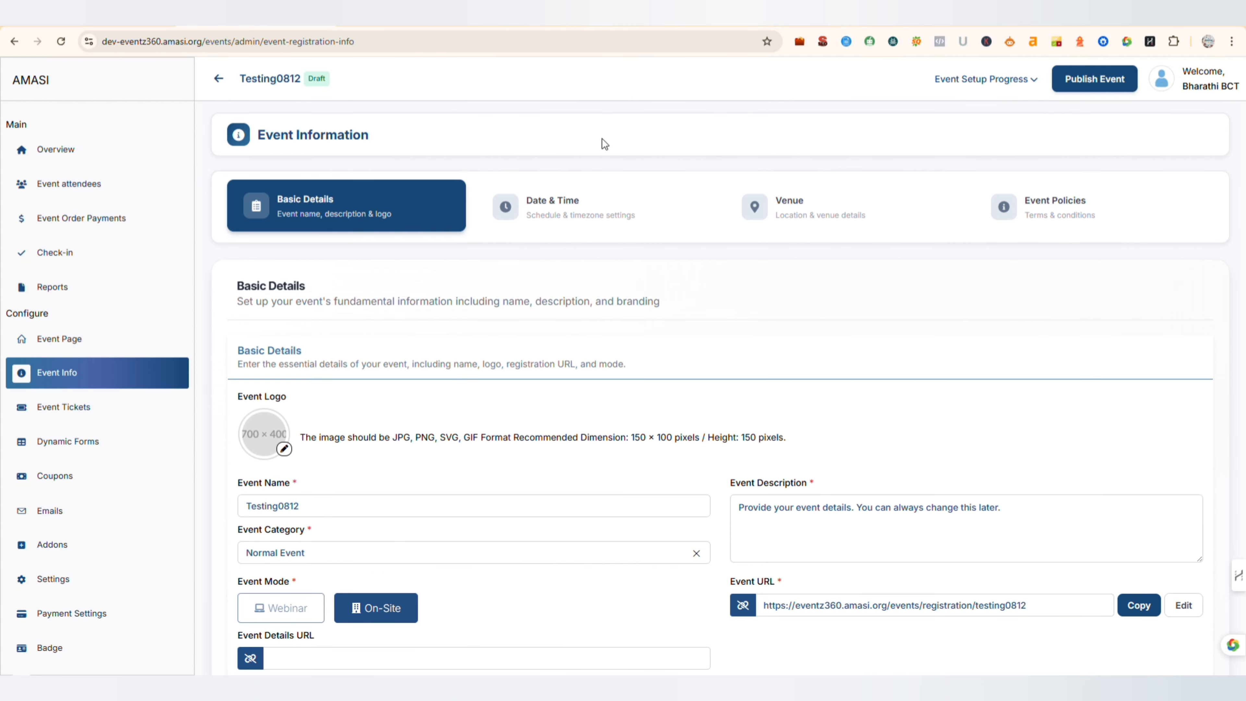
- Continue to the Settings setup stage, enter the tax registration number in the tax settings, and save them
{"action": "left_click", "coordinate": [993, 79]}
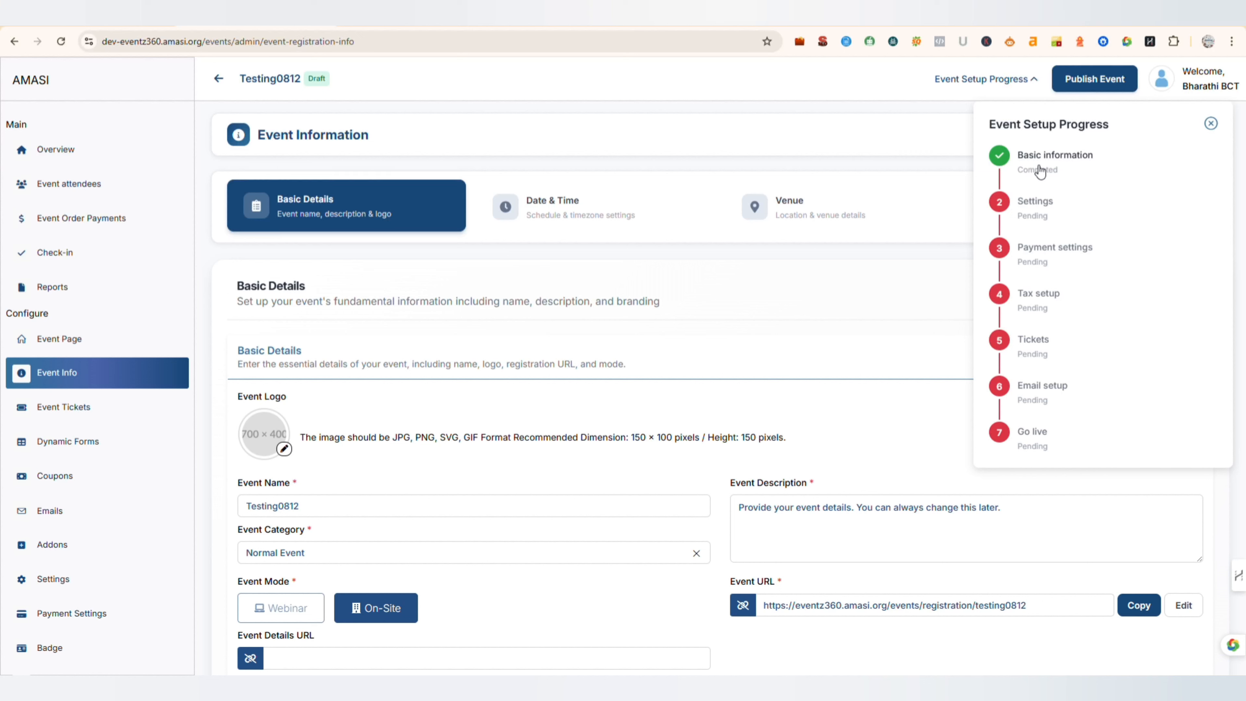
{"action": "left_click", "coordinate": [1042, 203]}
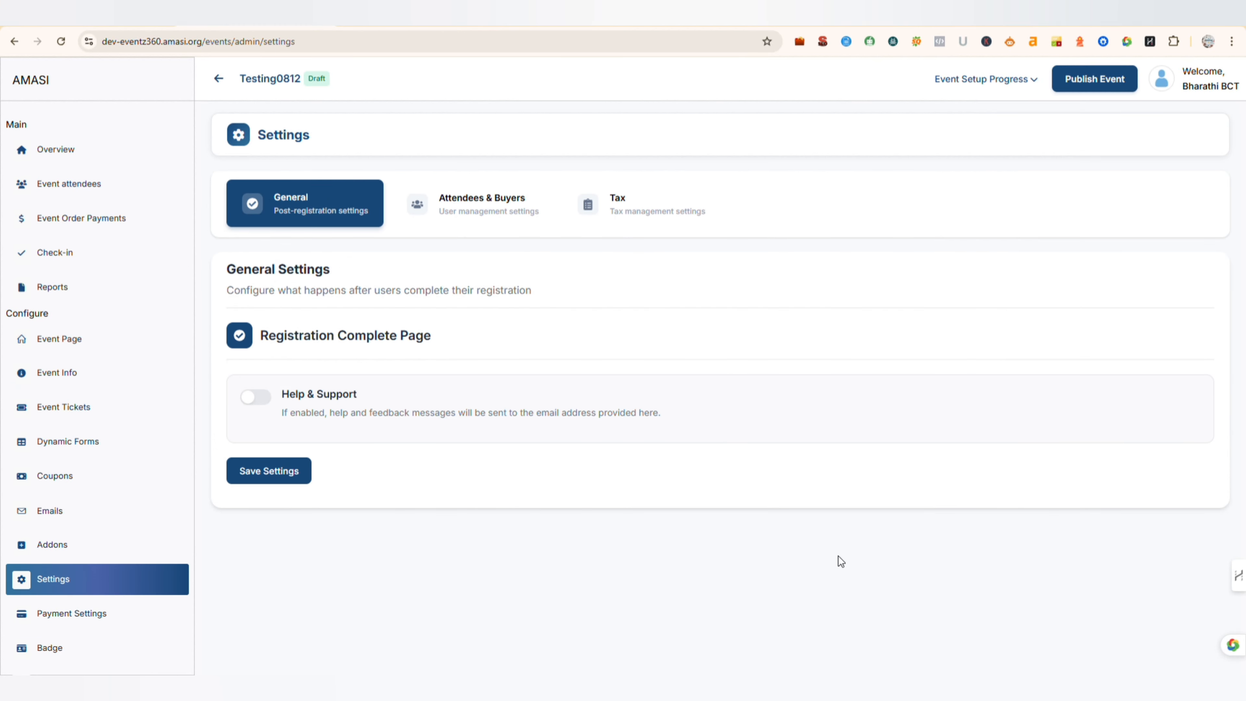
{"action": "left_click", "coordinate": [633, 211]}
{"action": "scroll", "coordinate": [294, 383], "scroll_direction": "down", "scroll_amount": 3}
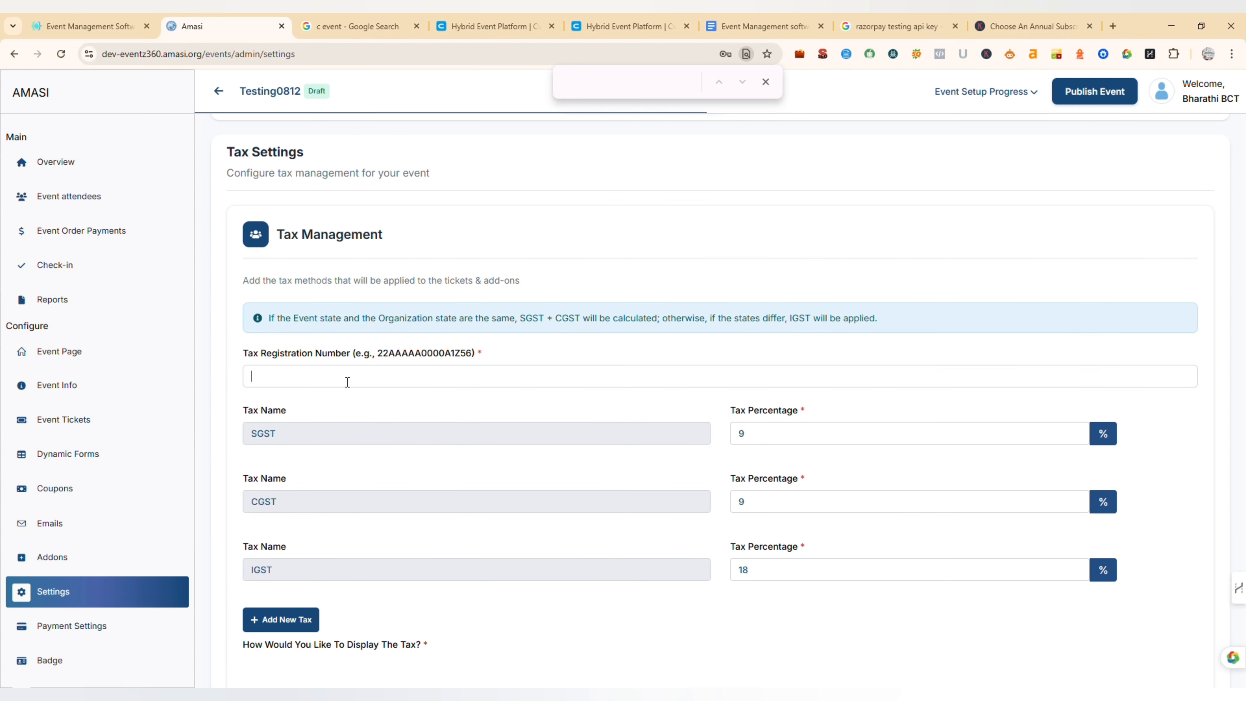
{"action": "left_click", "coordinate": [348, 369]}
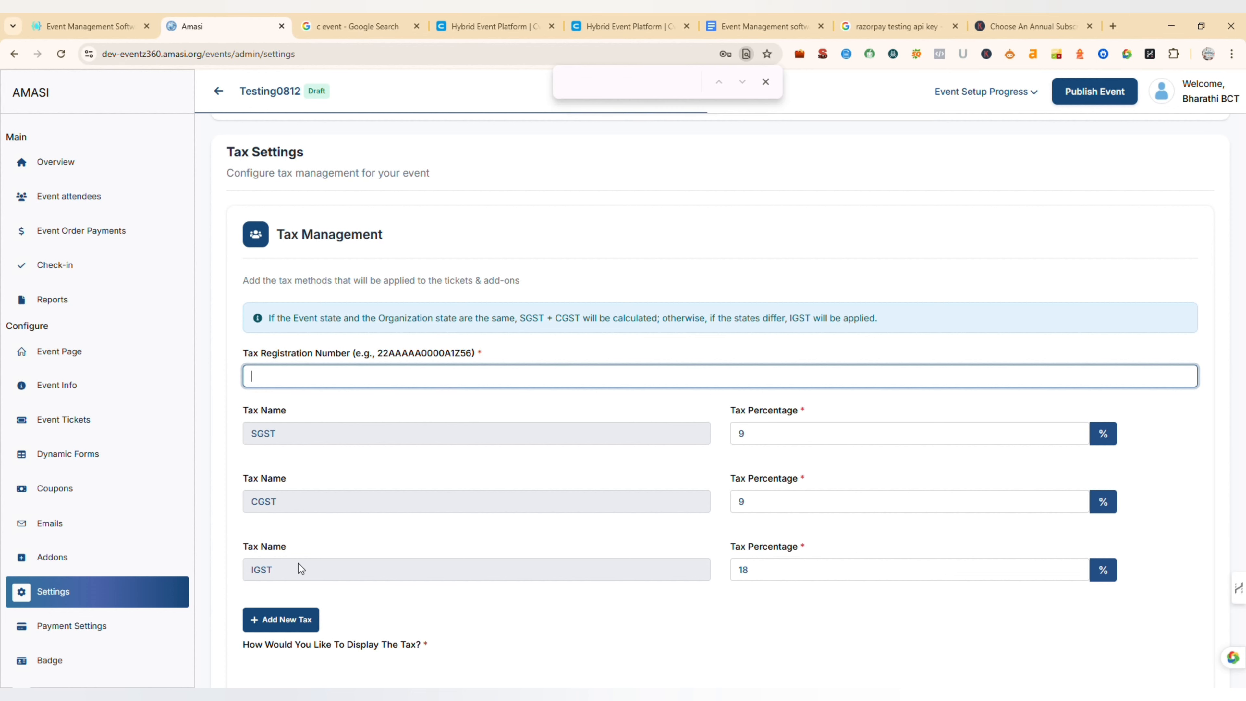
{"action": "scroll", "coordinate": [302, 619], "scroll_direction": "down", "scroll_amount": 3}
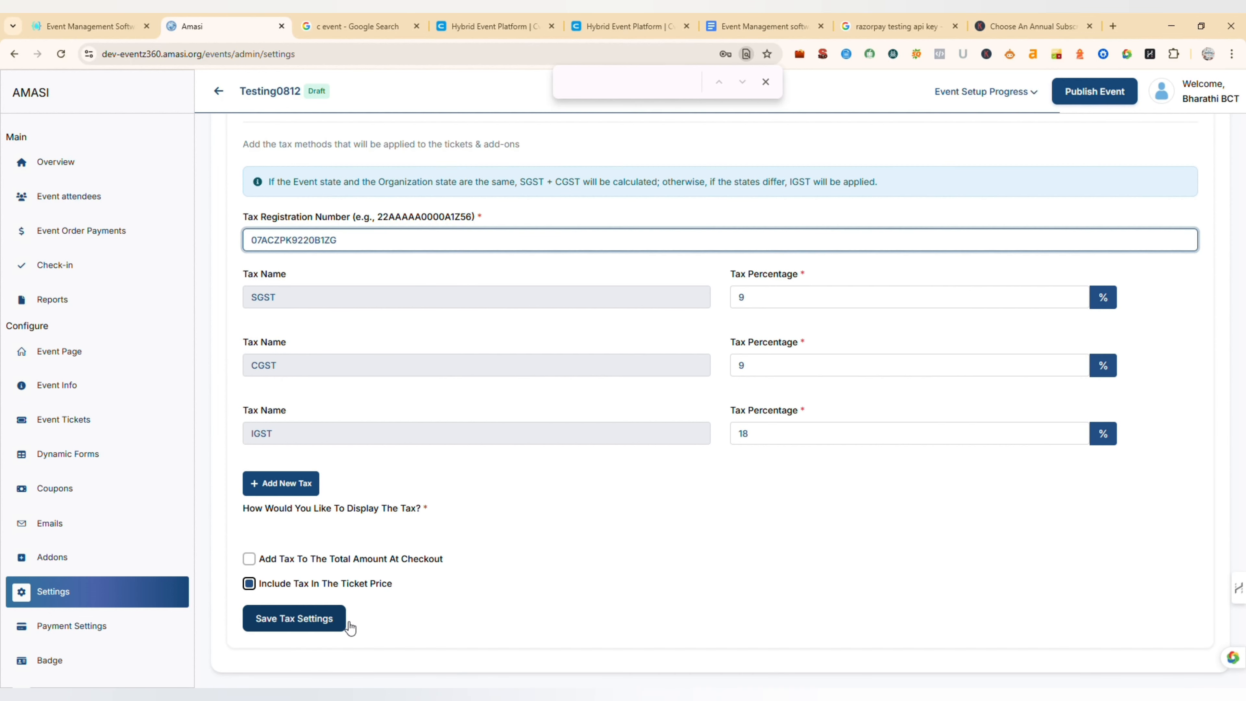
{"action": "left_click", "coordinate": [301, 623]}
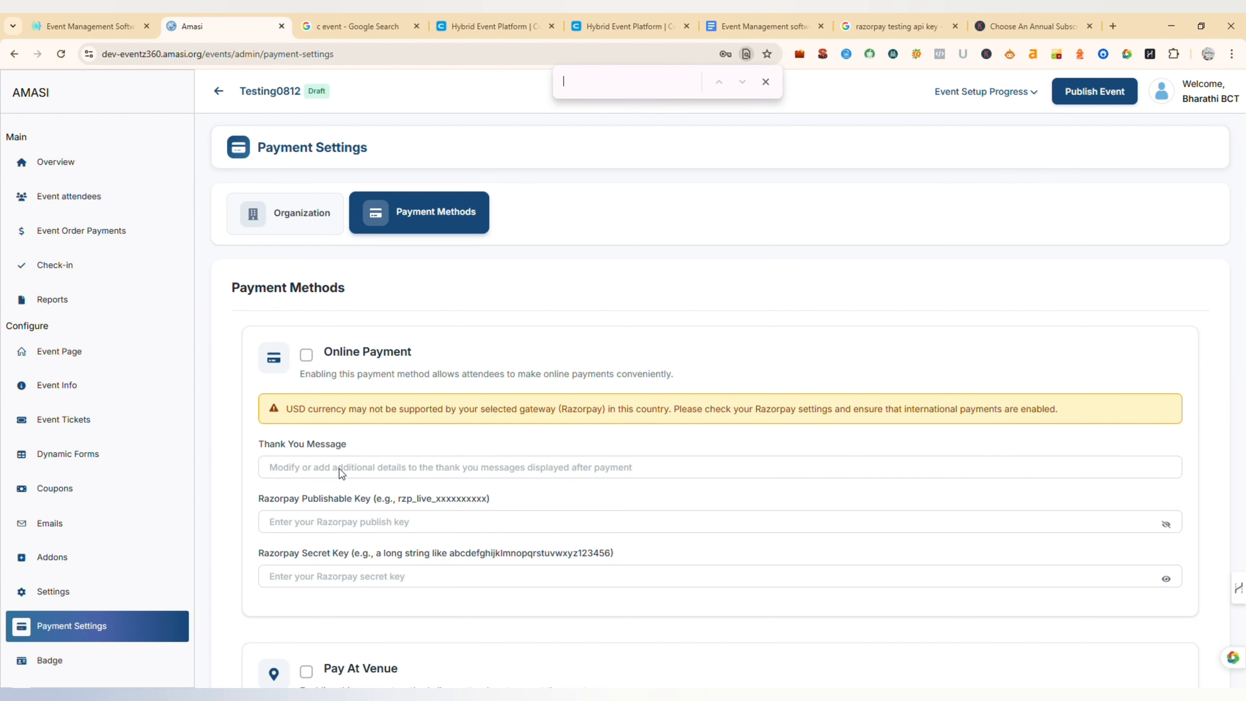
- Enter "Thank You" as the online payment message, paste the Razorpay publishable and secret keys, and try to save the payment settings
{"action": "left_click", "coordinate": [312, 472]}
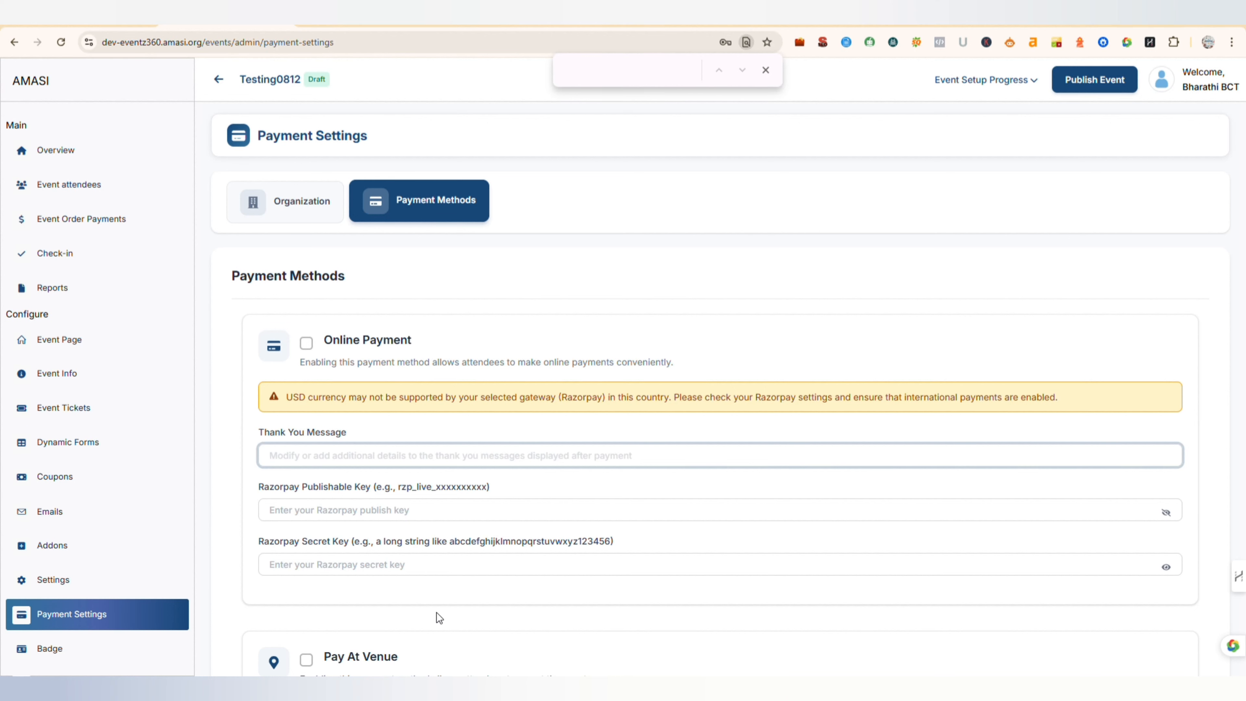
{"action": "type", "text": "Thank You"}
{"action": "left_click", "coordinate": [300, 513]}
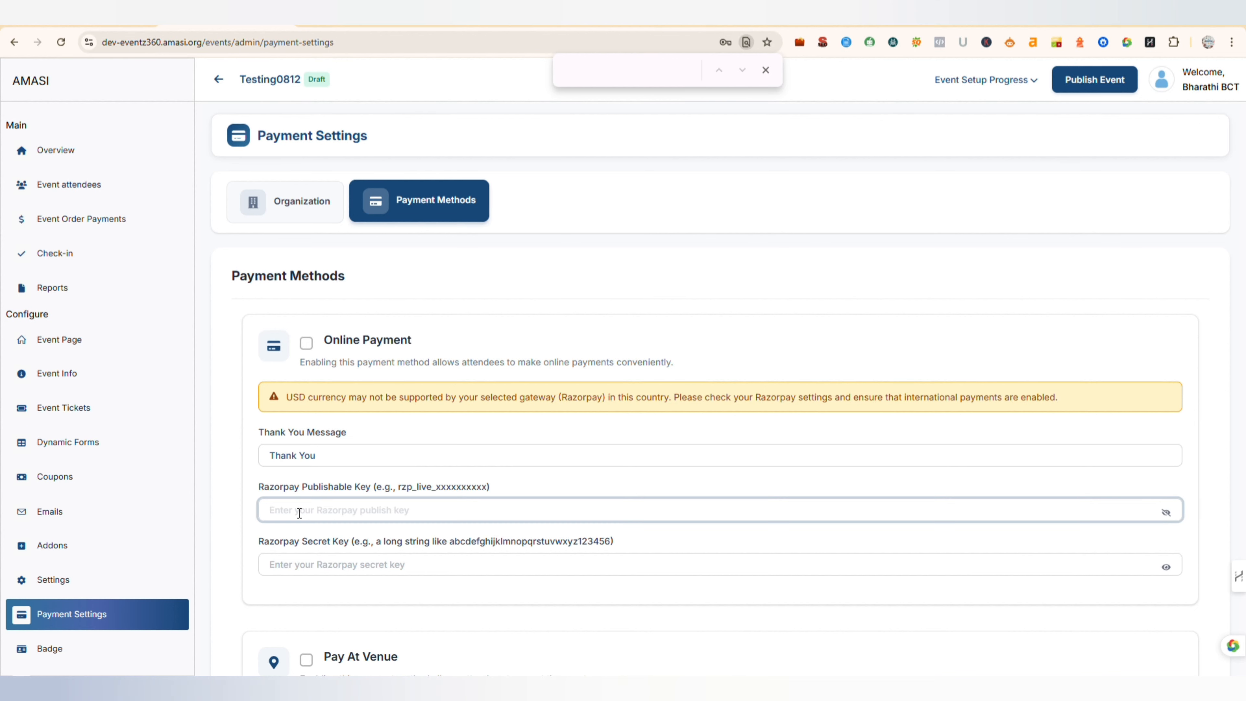
{"action": "key", "text": "ctrl+v"}
{"action": "left_click", "coordinate": [298, 565]}
{"action": "key", "text": "ctrl+v"}
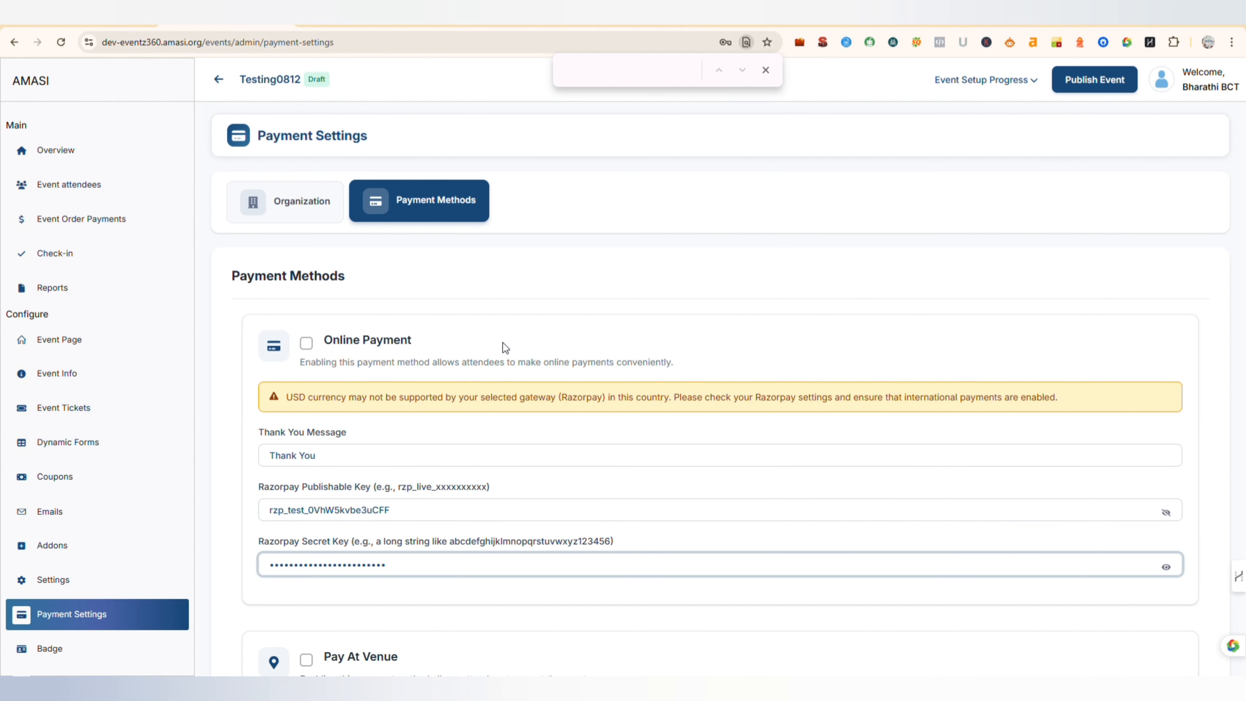
{"action": "scroll", "coordinate": [809, 537], "scroll_direction": "down", "scroll_amount": 2}
{"action": "scroll", "coordinate": [810, 543], "scroll_direction": "down", "scroll_amount": 10}
{"action": "left_click", "coordinate": [328, 607]}
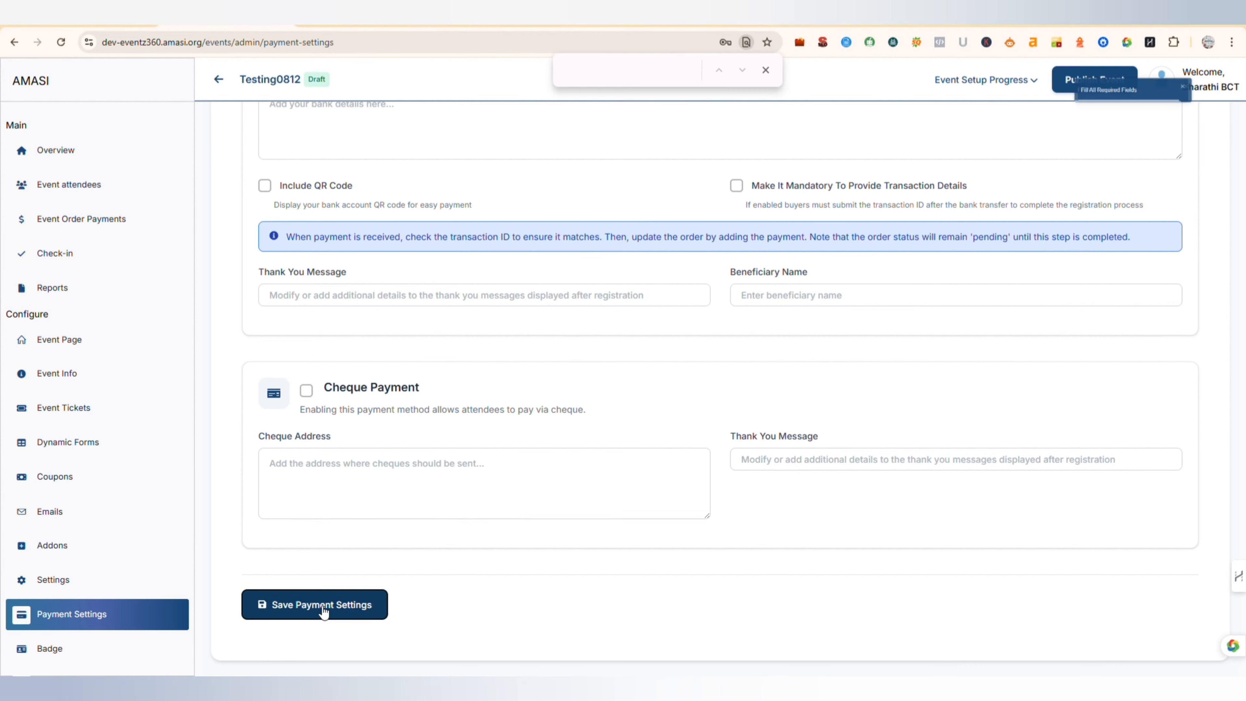
- In the payment settings' organization details, set the organization name to BCT and the country to India
{"action": "scroll", "coordinate": [943, 290], "scroll_direction": "up", "scroll_amount": 12}
{"action": "left_click", "coordinate": [311, 199]}
{"action": "scroll", "coordinate": [737, 259], "scroll_direction": "down", "scroll_amount": 2}
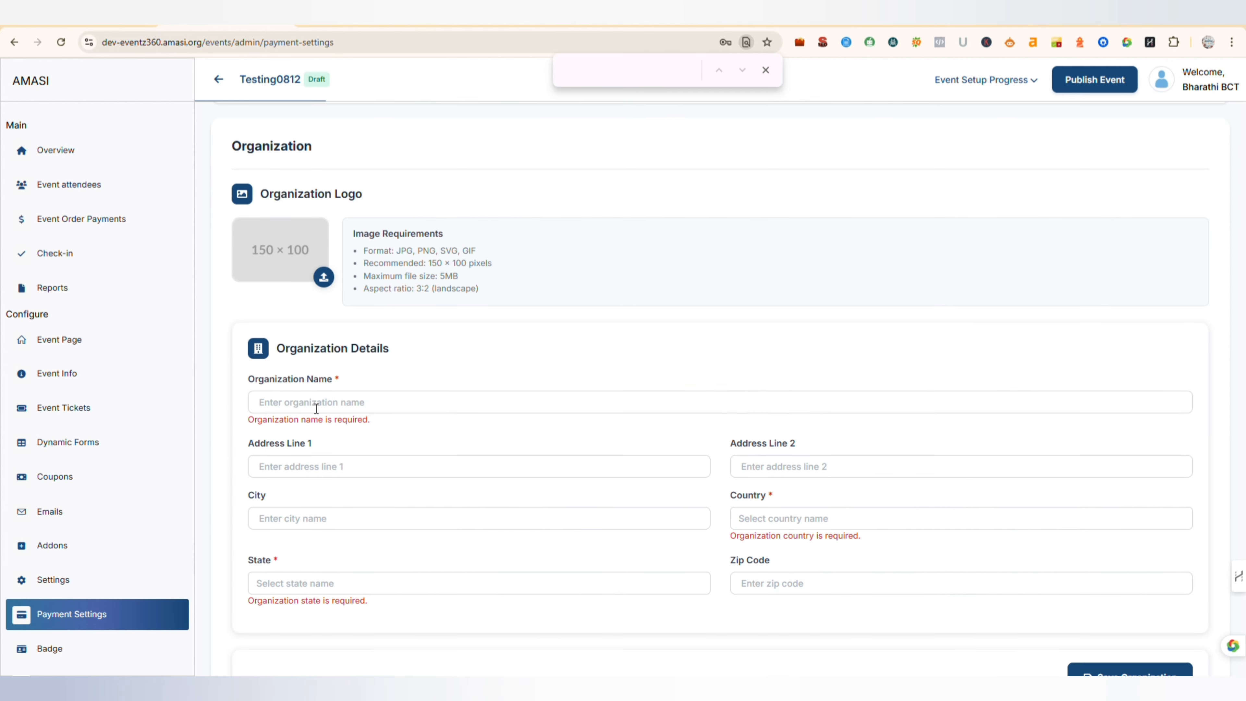
{"action": "left_click", "coordinate": [310, 401]}
{"action": "type", "text": "BCT"}
{"action": "scroll", "coordinate": [746, 457], "scroll_direction": "down", "scroll_amount": 2}
{"action": "left_click", "coordinate": [746, 454]}
{"action": "type", "text": "India"}
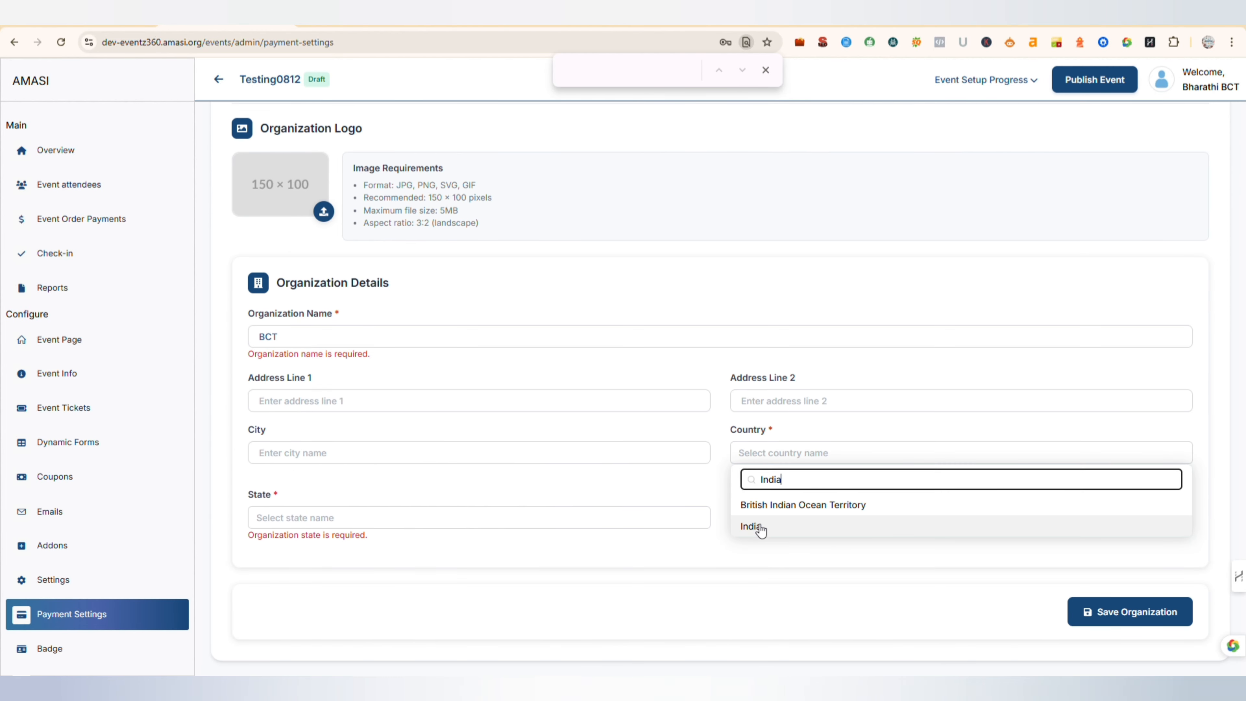
{"action": "left_click", "coordinate": [751, 527]}
- Set the organization's state to Tamil Nadu in the organization details
{"action": "left_click", "coordinate": [338, 517]}
{"action": "left_click", "coordinate": [285, 545]}
{"action": "type", "text": "Tamilnadu"}
{"action": "key", "text": "BackSpace"}
{"action": "key", "text": "BackSpace"}
{"action": "key", "text": "BackSpace"}
{"action": "key", "text": "BackSpace"}
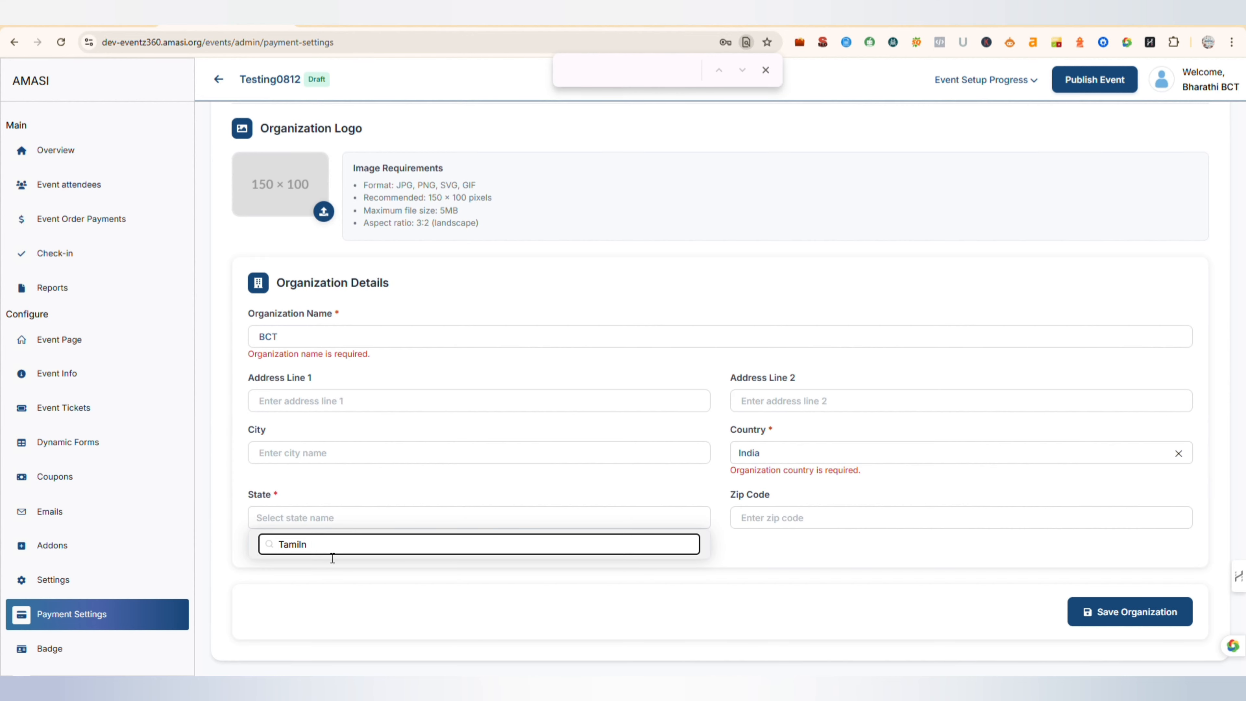
{"action": "left_click", "coordinate": [287, 570]}
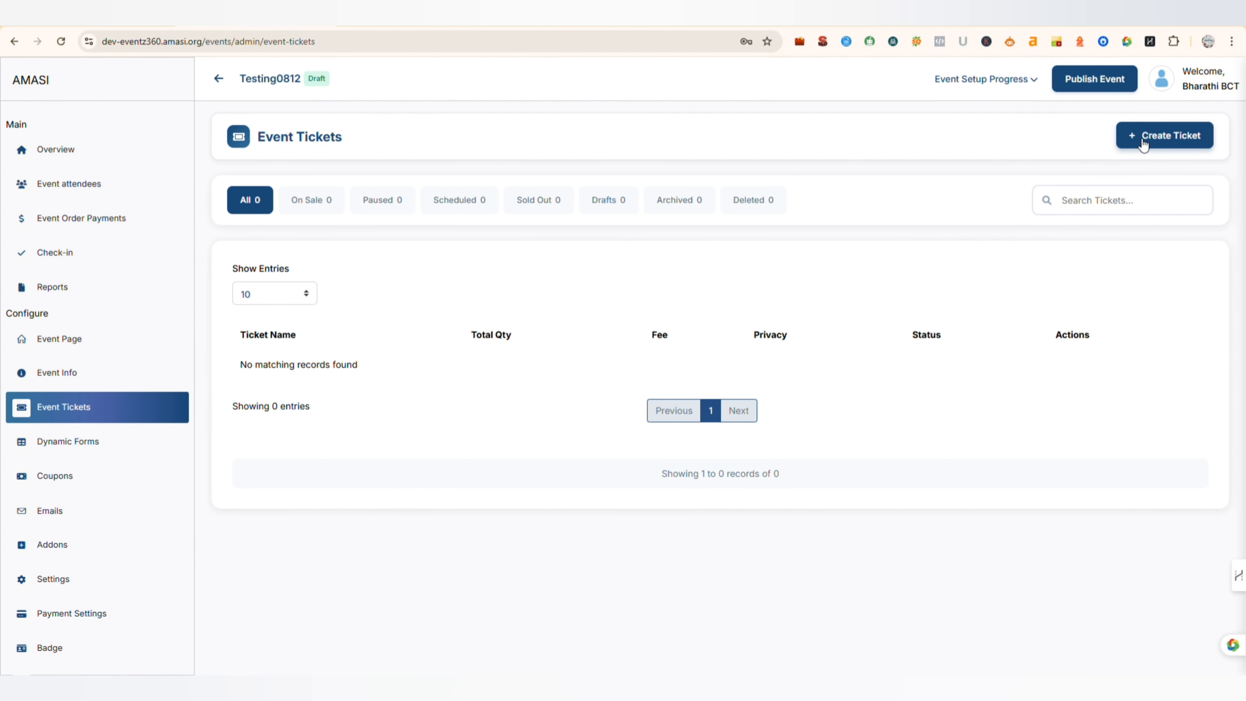
- Review the default Attendee Form's preview and editor in Dynamic Forms, and return to the forms list
{"action": "left_click", "coordinate": [84, 457]}
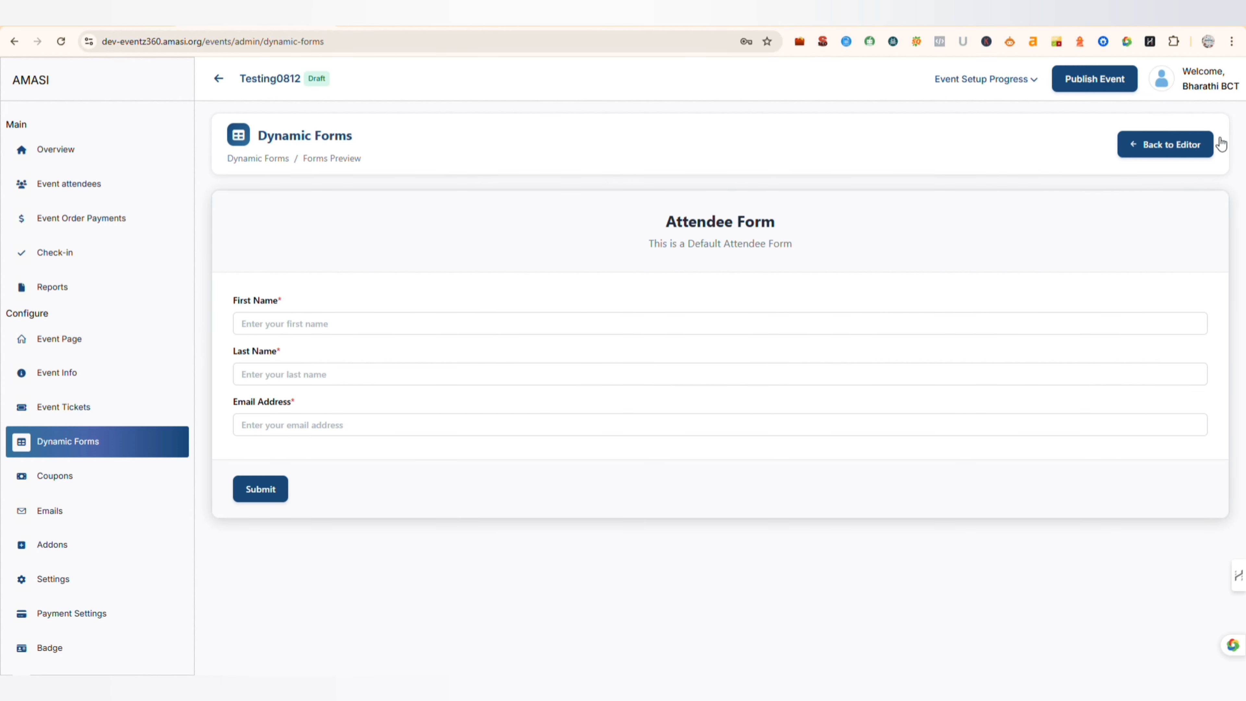
{"action": "left_click", "coordinate": [1187, 145]}
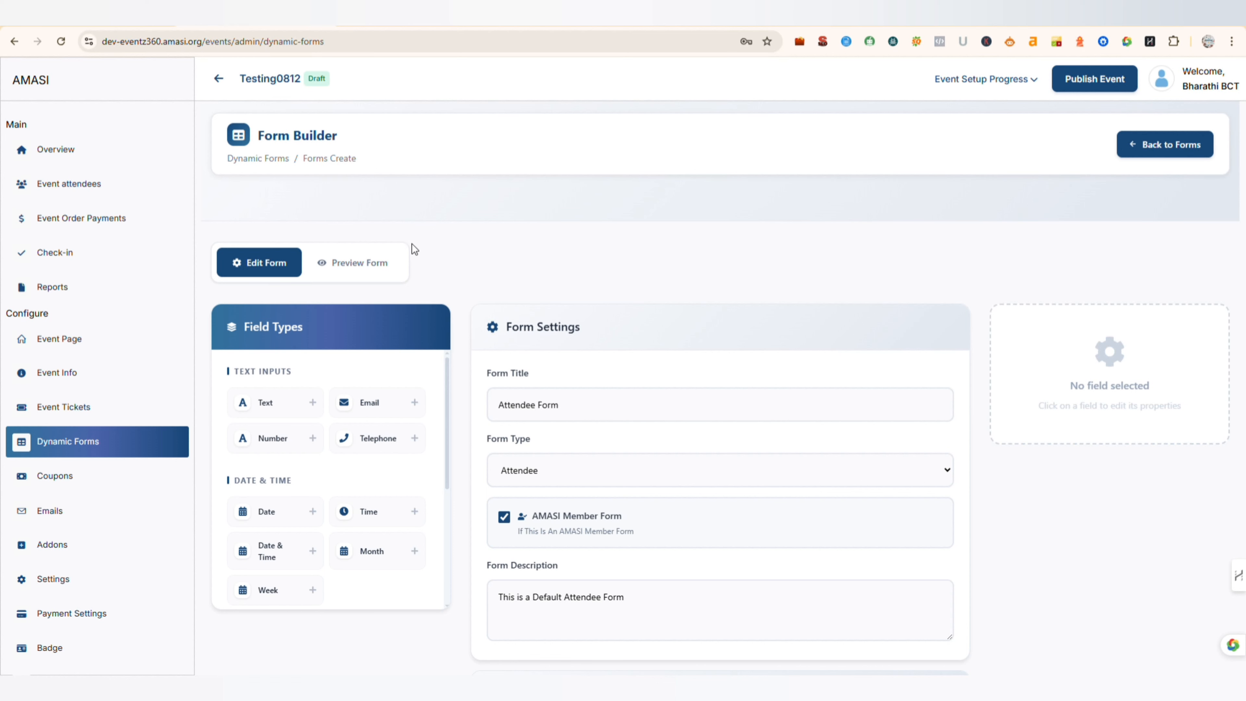
{"action": "left_click", "coordinate": [259, 160]}
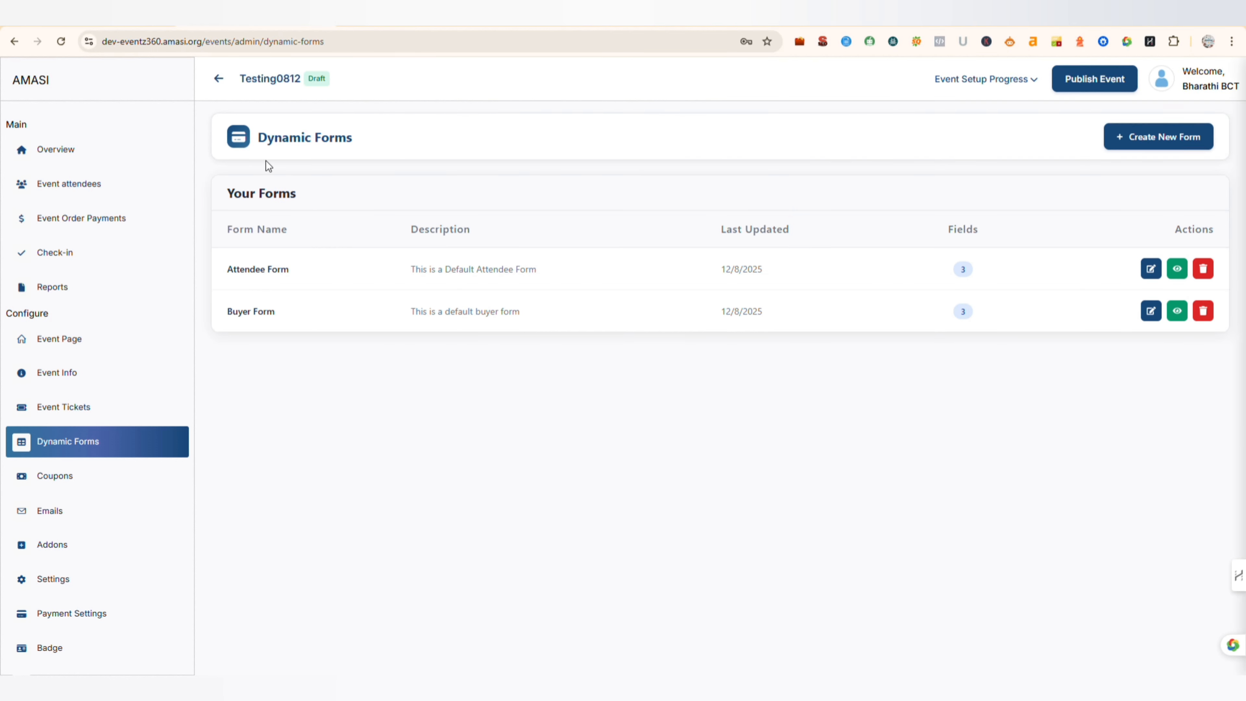
- Create a new form named "AI" with the Attendee form type
{"action": "left_click", "coordinate": [1166, 136]}
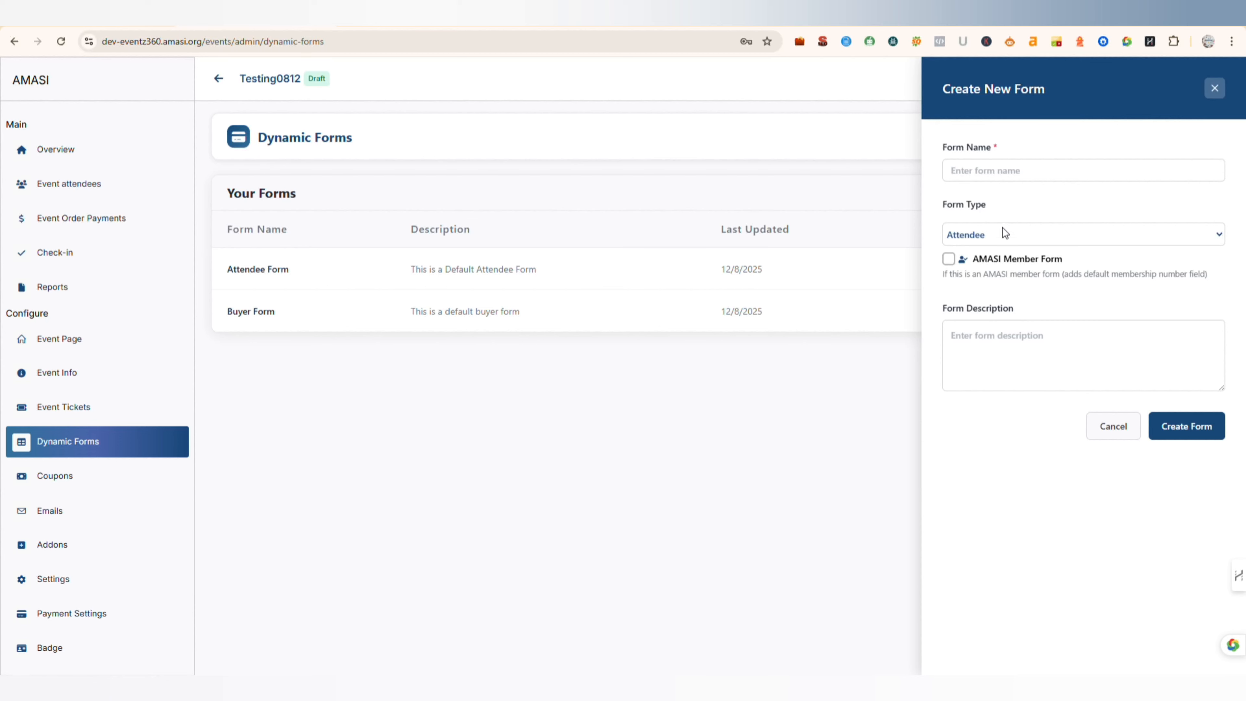
{"action": "left_click", "coordinate": [981, 172]}
{"action": "type", "text": "Al"}
{"action": "left_click", "coordinate": [1198, 427]}
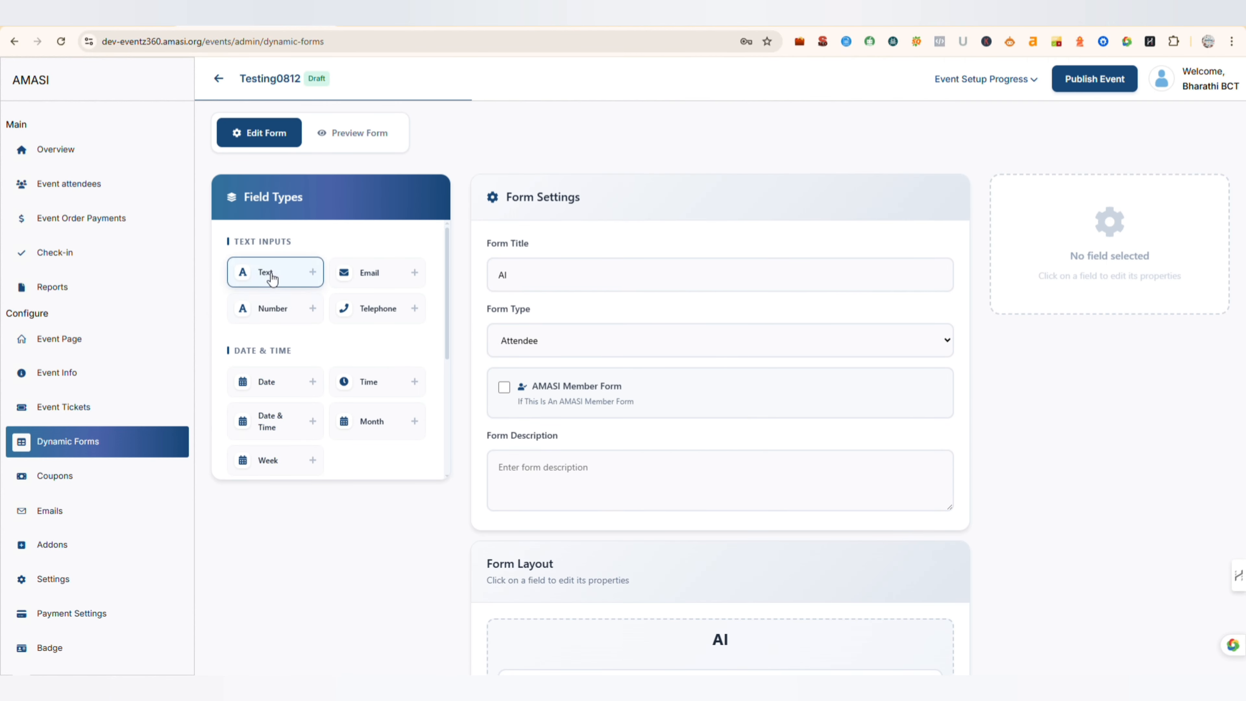
- Add a Number field labelled "Phone" with the placeholder "Enter your phone number" to the AI form, and save it
{"action": "scroll", "coordinate": [486, 431], "scroll_direction": "down", "scroll_amount": 6}
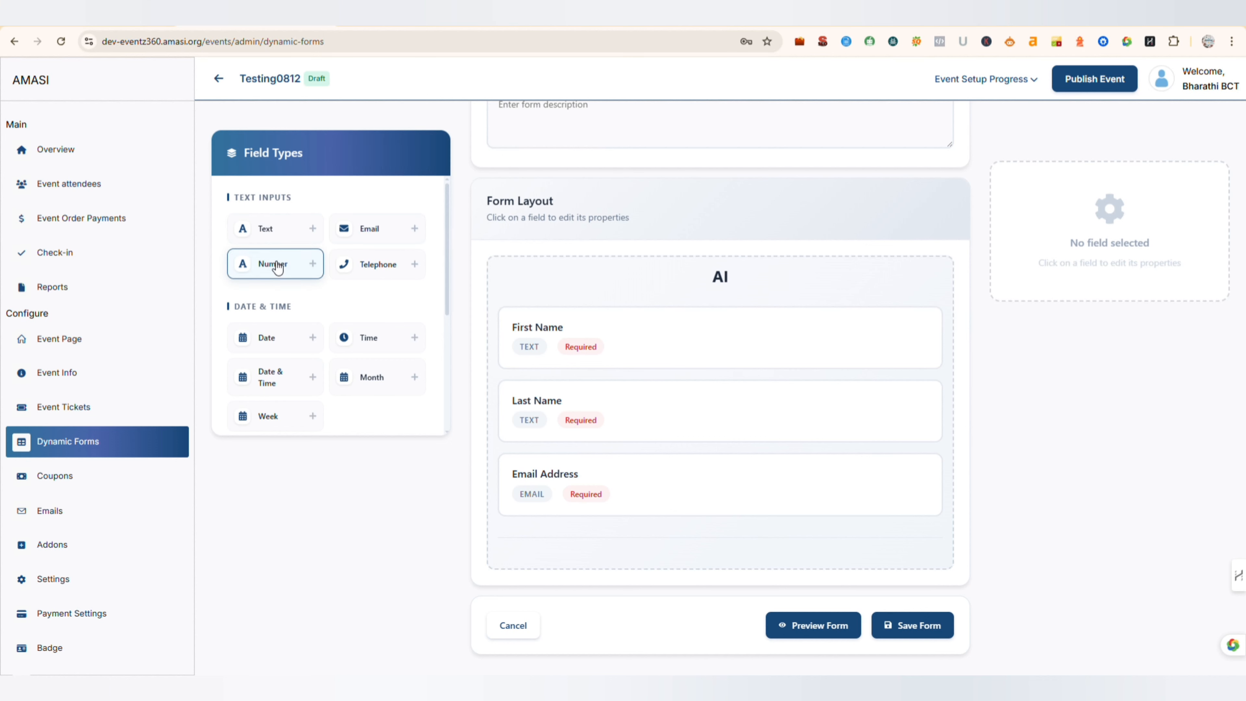
{"action": "left_click", "coordinate": [273, 273]}
{"action": "scroll", "coordinate": [539, 459], "scroll_direction": "down", "scroll_amount": 2}
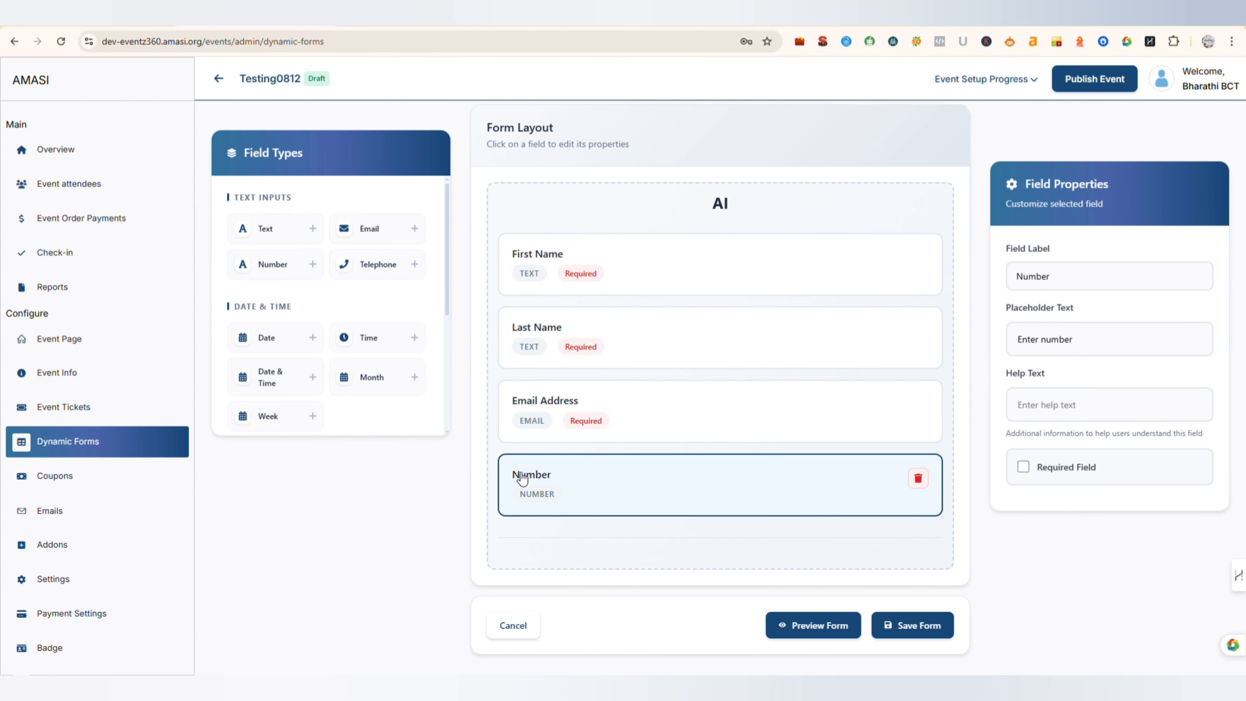
{"action": "type", "text": "your phone"}
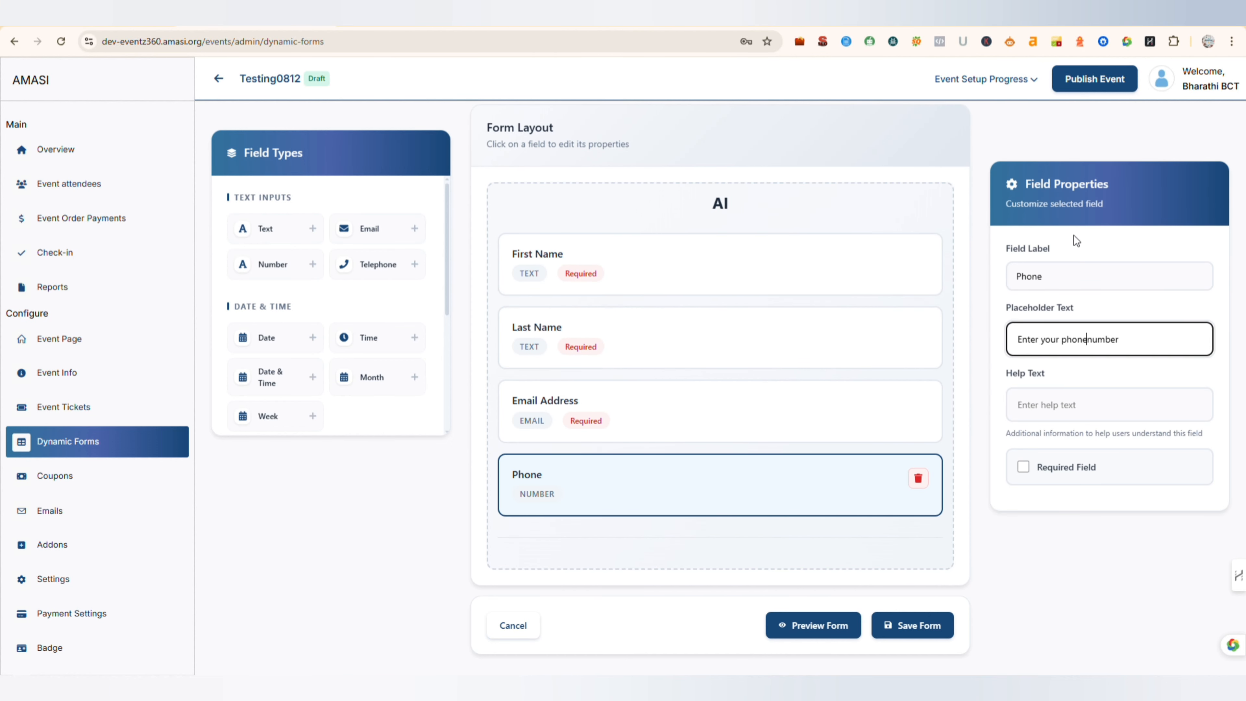
{"action": "left_click", "coordinate": [913, 626]}
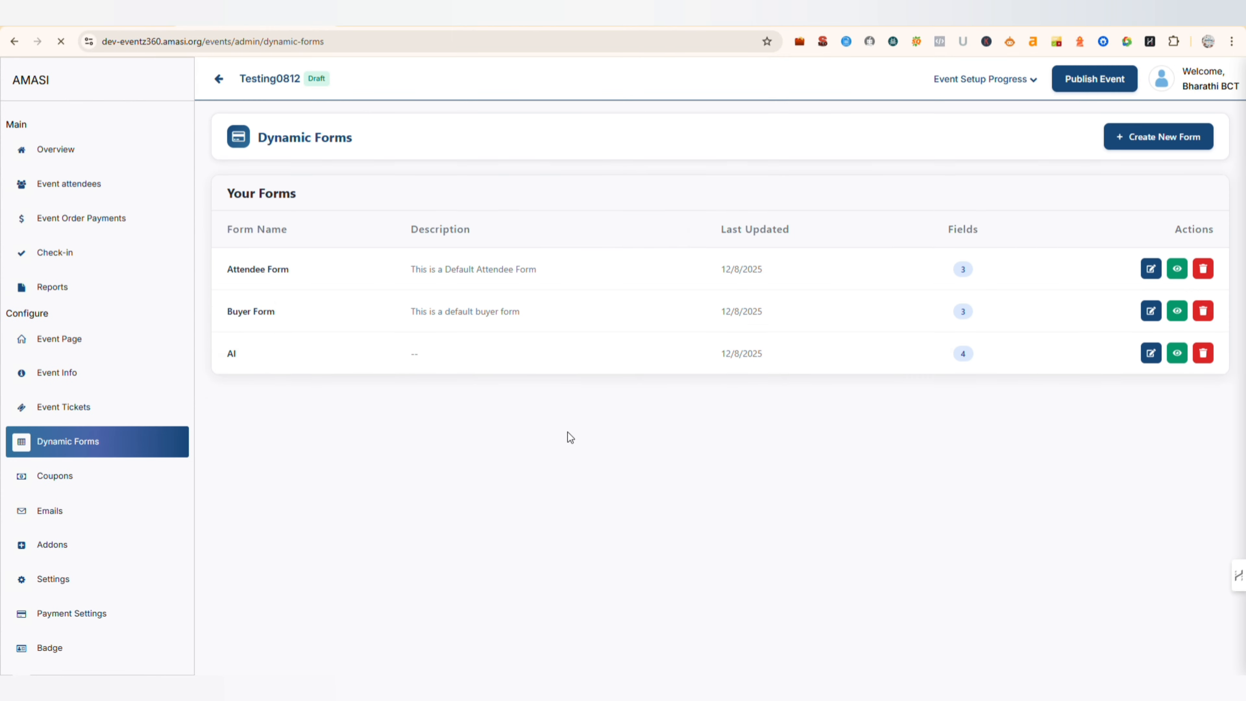
- Start a new event ticket, enter a person's name as the ticket name, and add a description field
{"action": "left_click", "coordinate": [63, 408]}
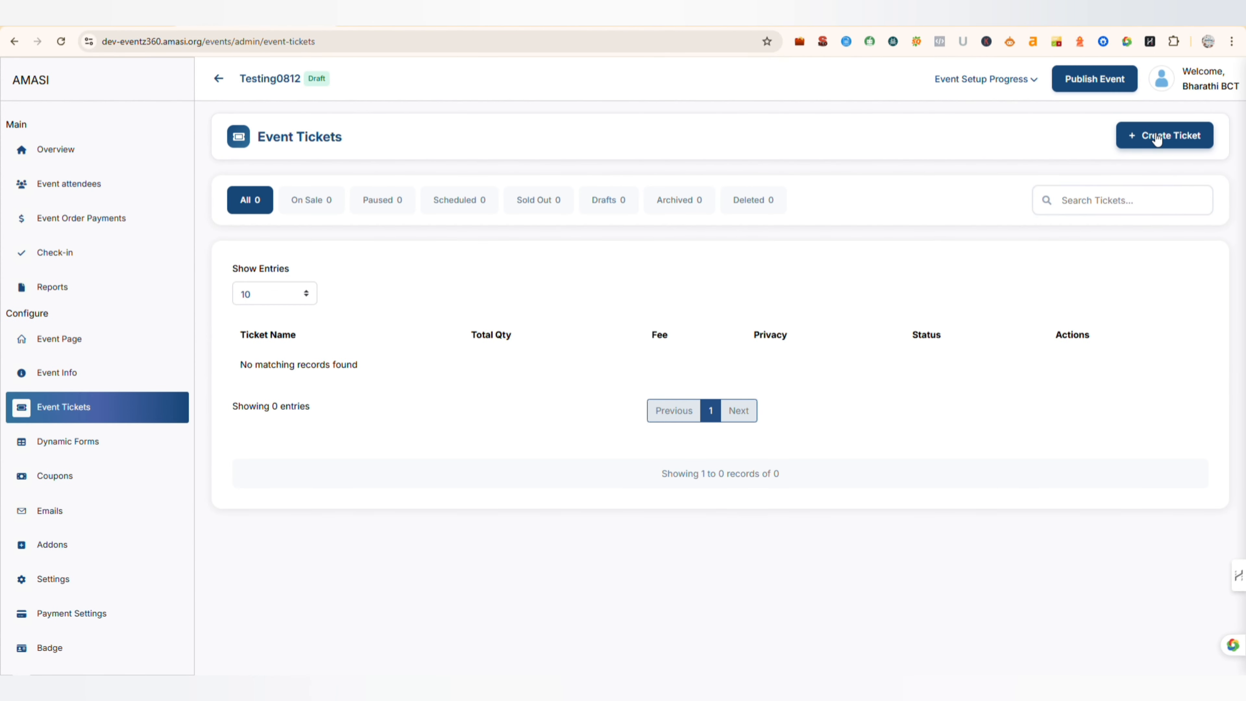
{"action": "left_click", "coordinate": [1153, 134]}
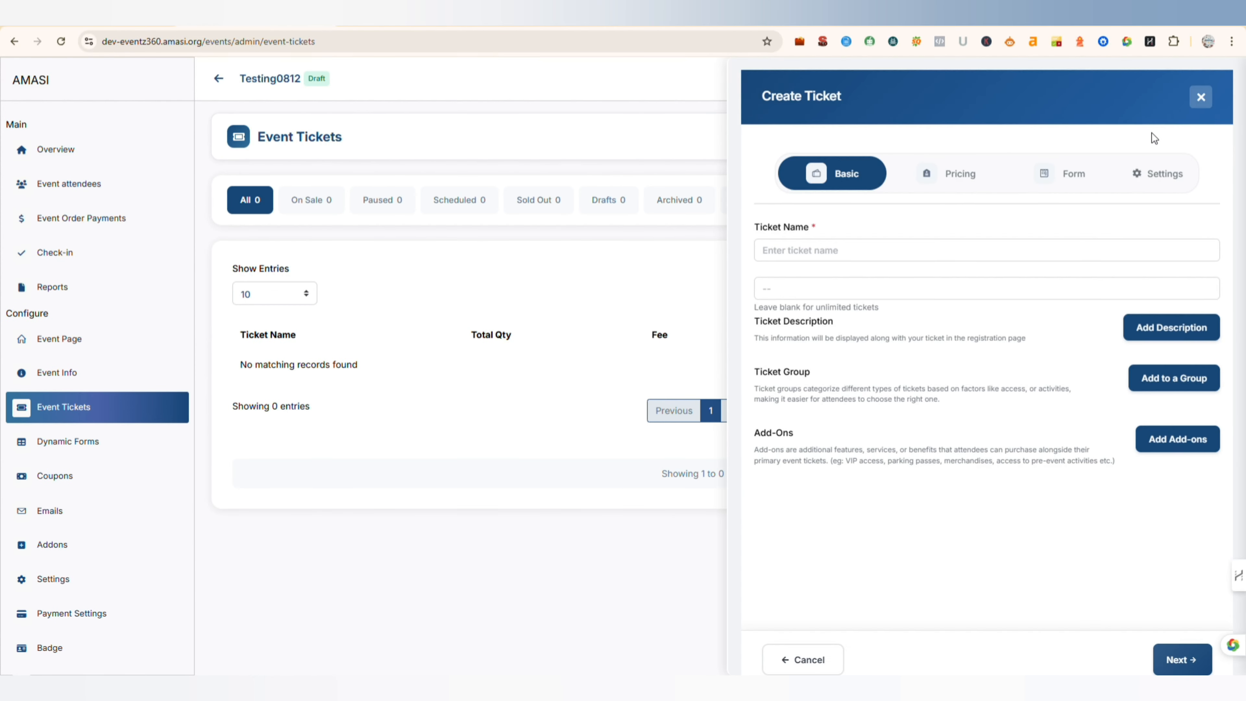
{"action": "left_click", "coordinate": [798, 254]}
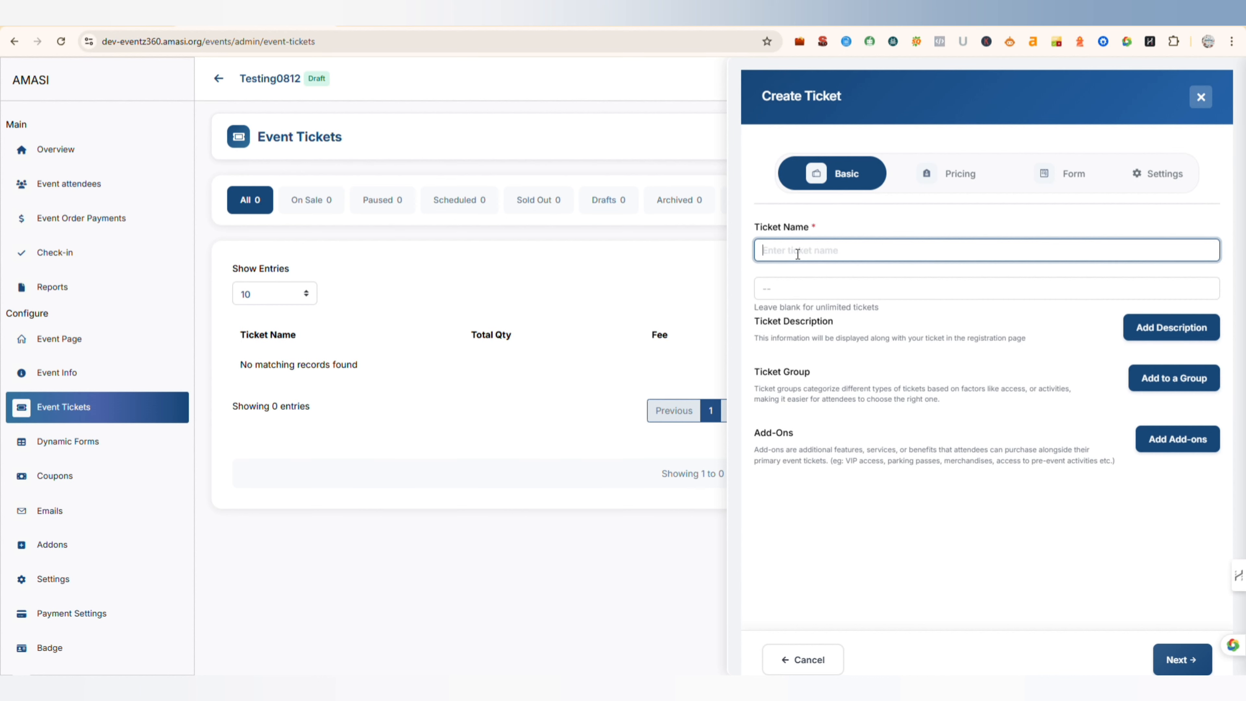
{"action": "type", "text": "Bharathi"}
{"action": "scroll", "coordinate": [975, 314], "scroll_direction": "down", "scroll_amount": 1}
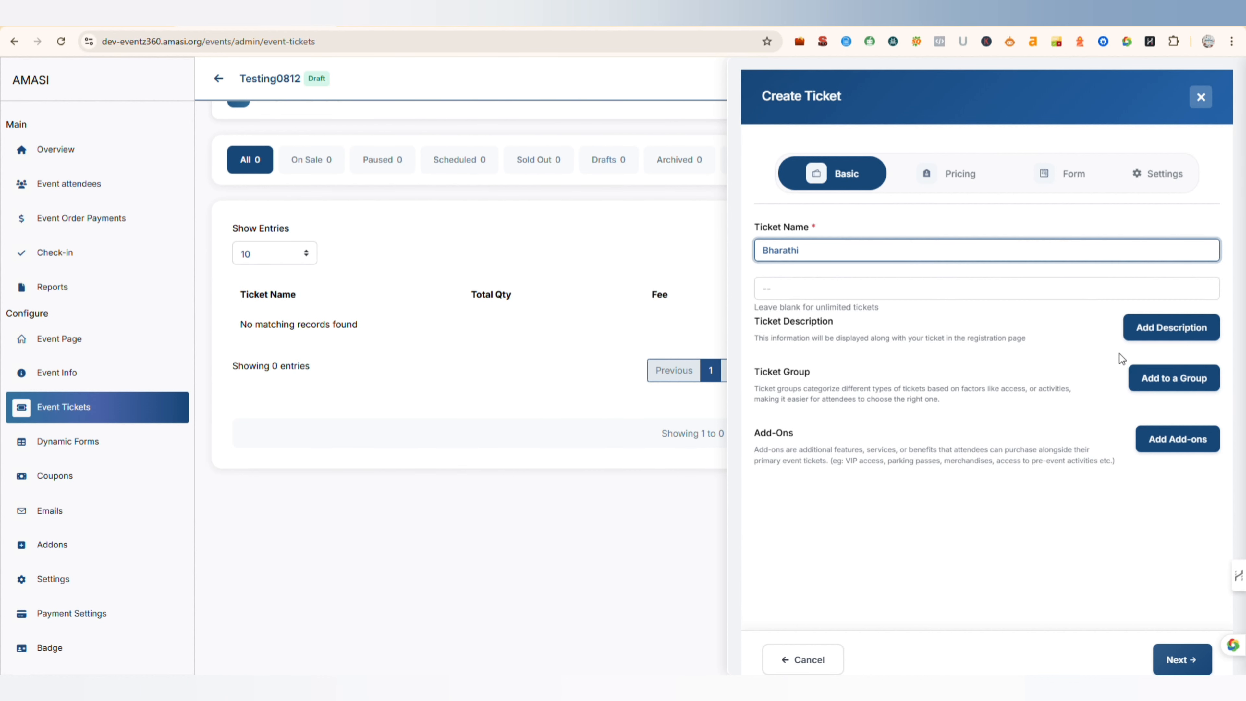
{"action": "left_click", "coordinate": [1167, 326]}
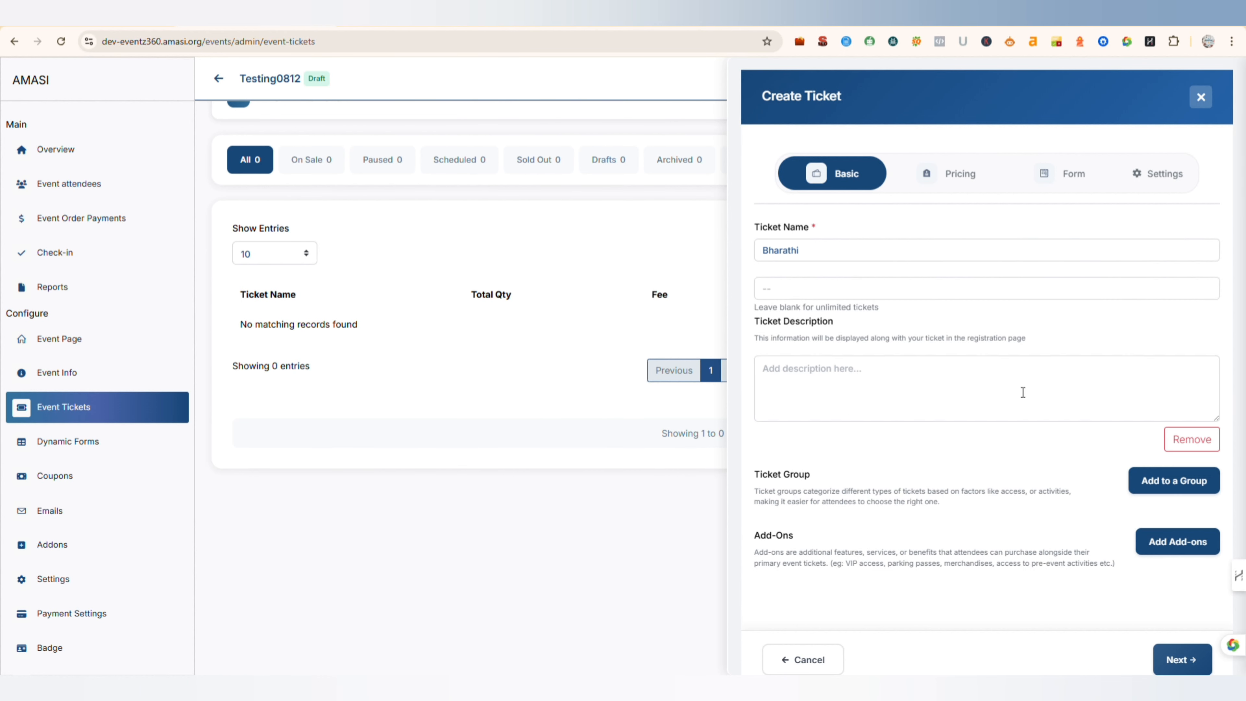
- Check the ticket group and add-ons options without assigning either to the ticket
{"action": "left_click", "coordinate": [1190, 482]}
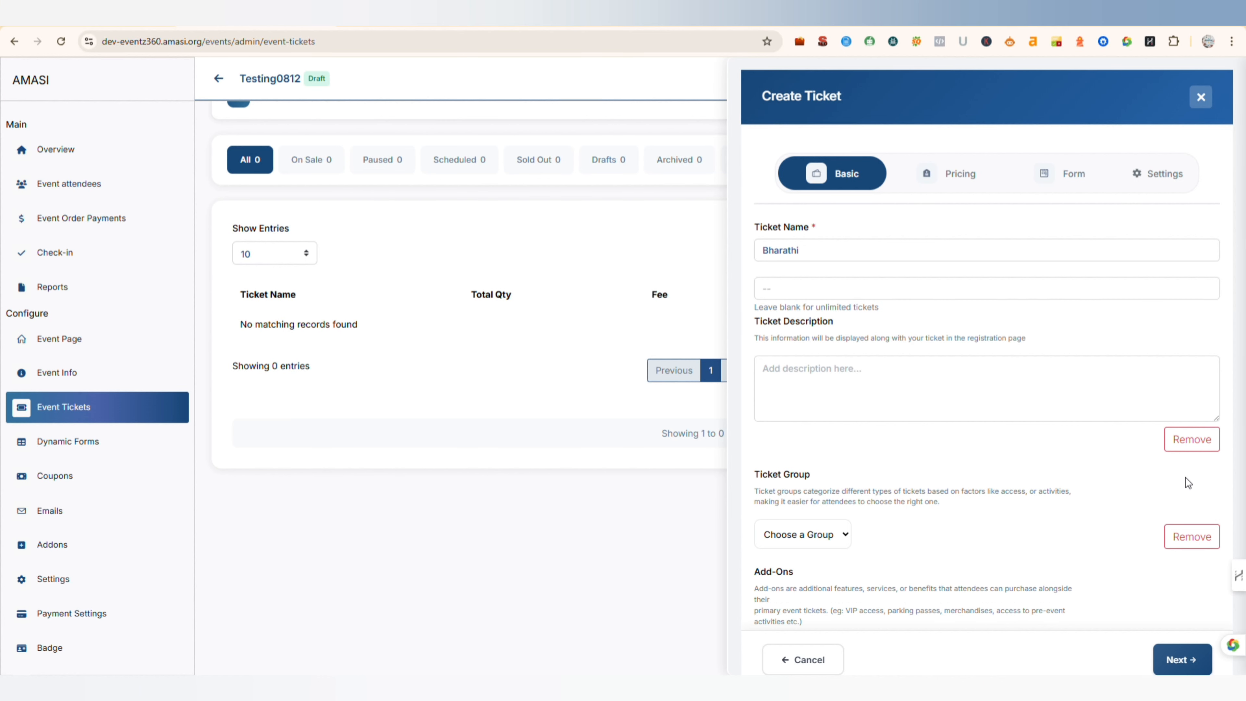
{"action": "left_click", "coordinate": [1207, 546]}
{"action": "left_click", "coordinate": [1160, 546]}
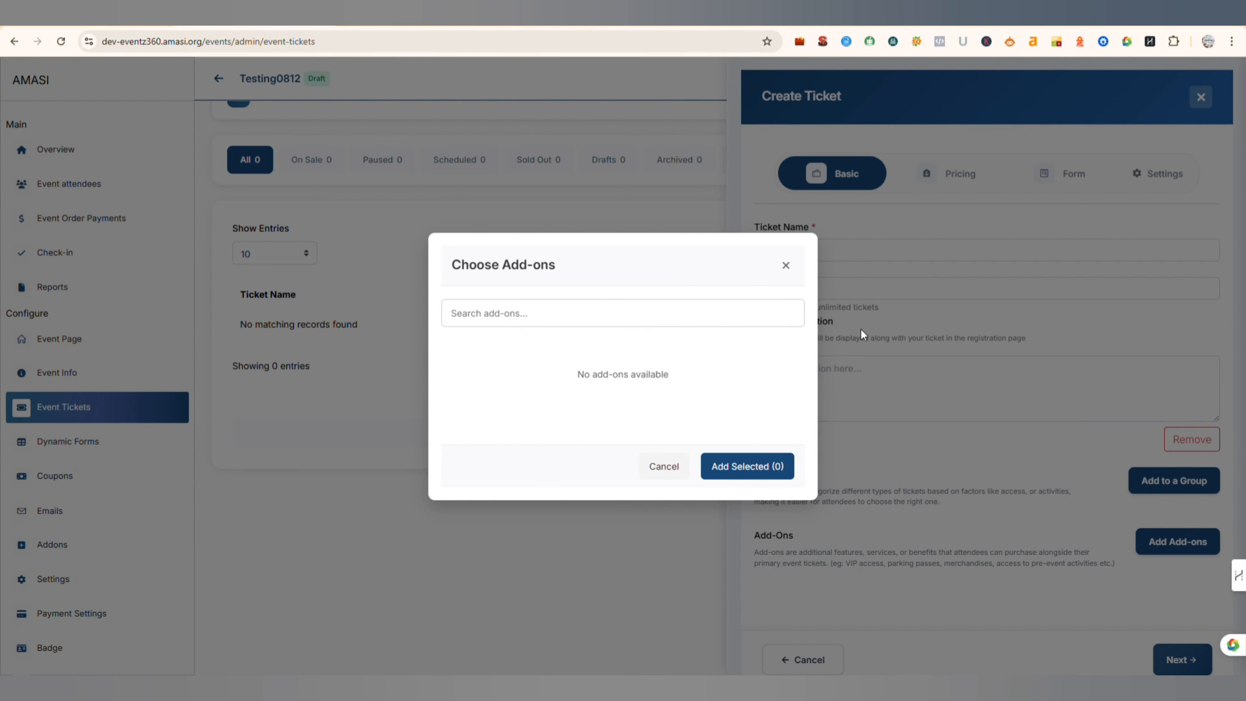
{"action": "left_click", "coordinate": [786, 268]}
- Make the ticket paid in INR - Indian Rupee with a fixed price of 5000
{"action": "left_click", "coordinate": [1191, 660]}
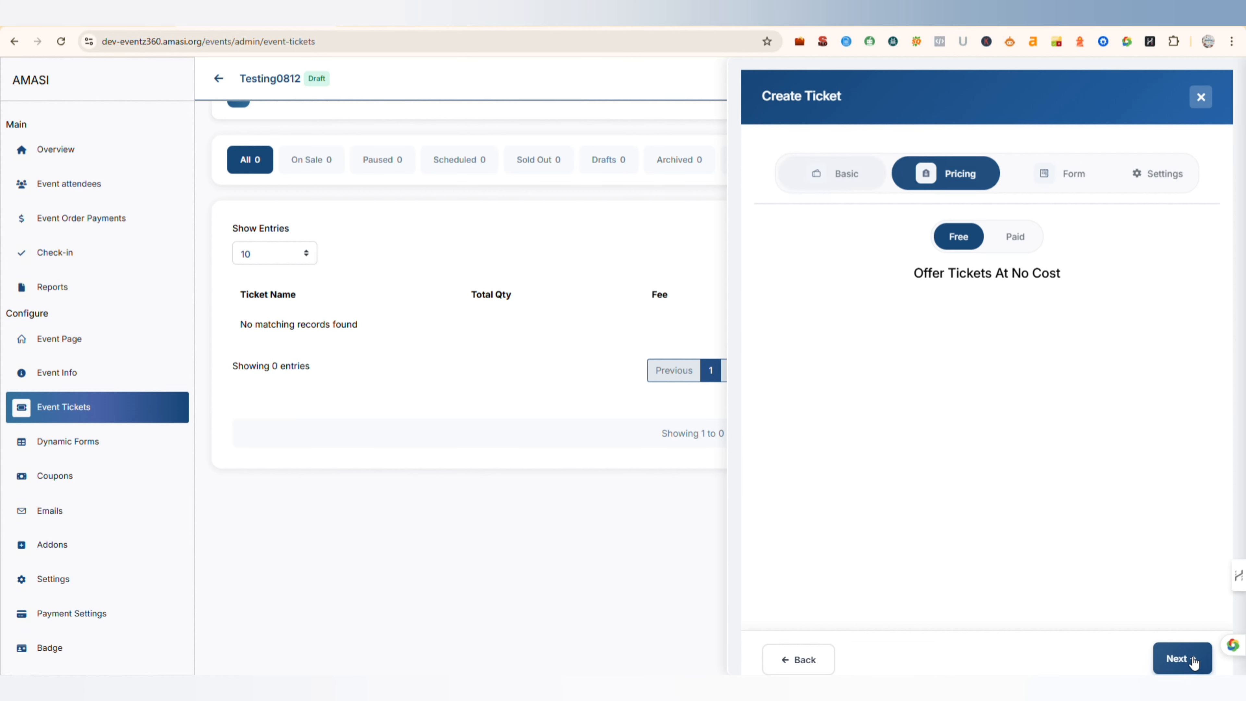
{"action": "scroll", "coordinate": [1021, 303], "scroll_direction": "up", "scroll_amount": 1}
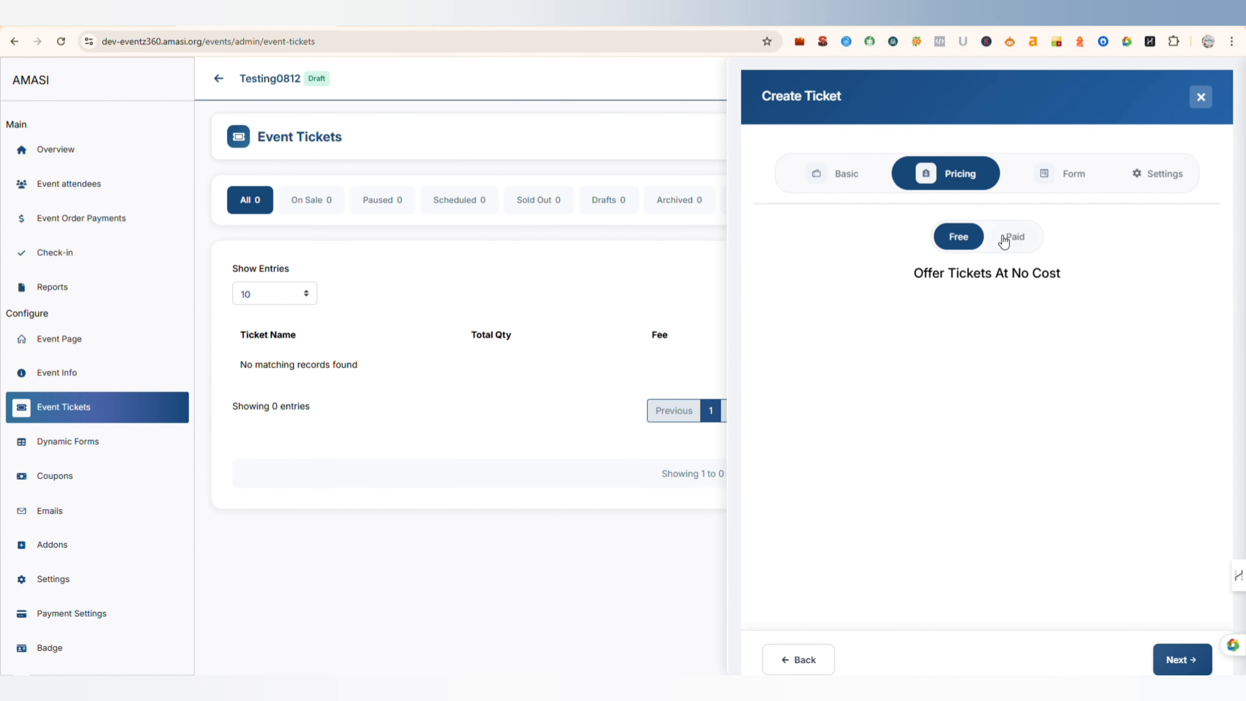
{"action": "left_click", "coordinate": [959, 238]}
{"action": "left_click", "coordinate": [1013, 236]}
{"action": "scroll", "coordinate": [942, 333], "scroll_direction": "down", "scroll_amount": 1}
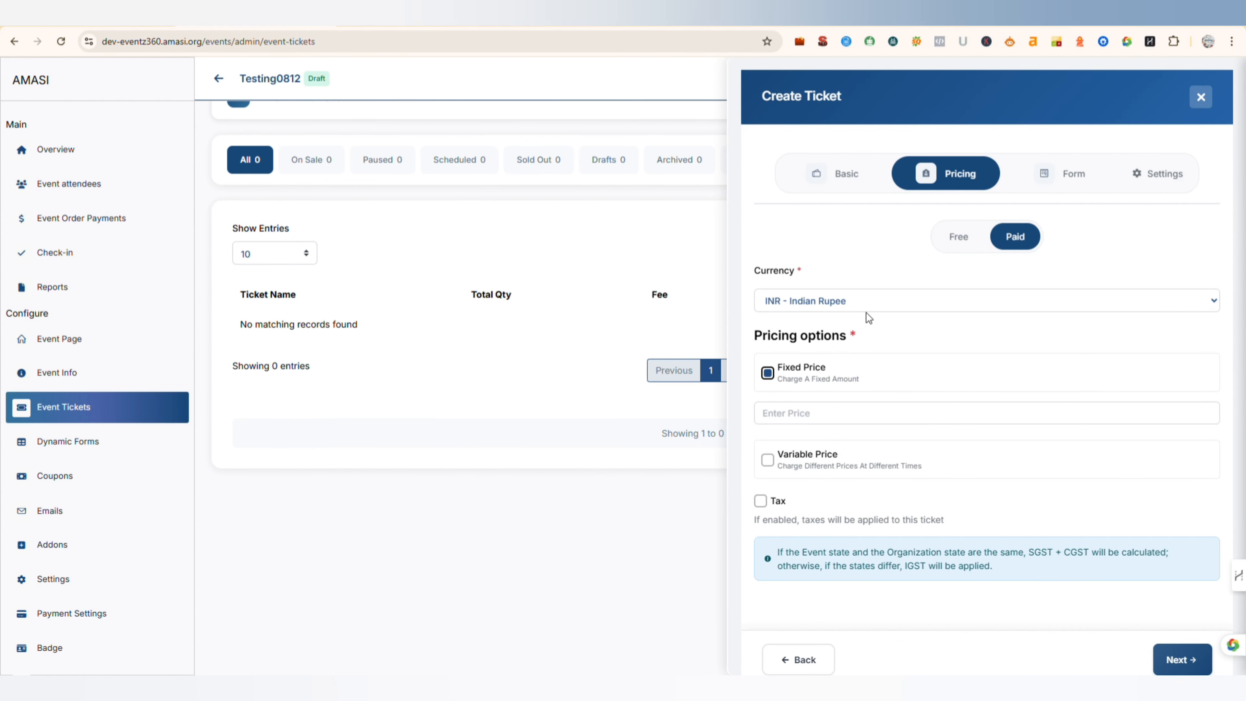
{"action": "left_click", "coordinate": [834, 412]}
{"action": "type", "text": "5000"}
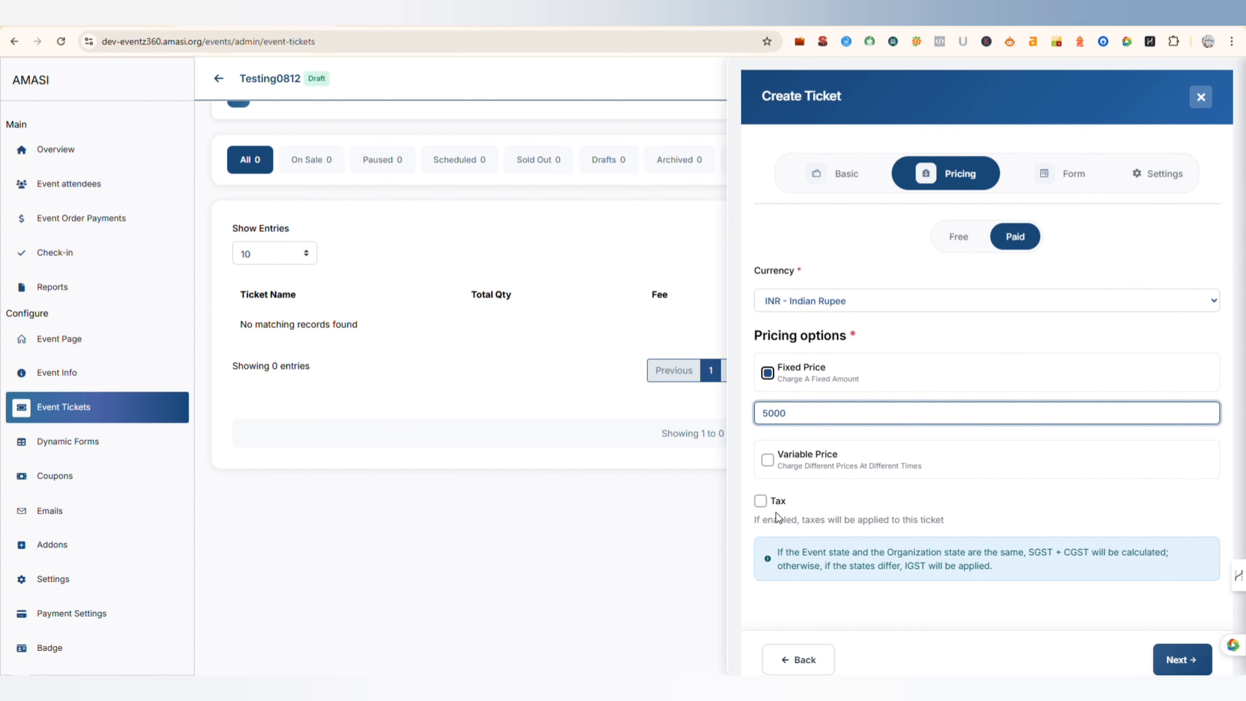
- Enable tax for the ticket and check its applied taxes and tax display options
{"action": "left_click", "coordinate": [760, 501]}
{"action": "scroll", "coordinate": [880, 497], "scroll_direction": "down", "scroll_amount": 1}
{"action": "scroll", "coordinate": [880, 495], "scroll_direction": "down", "scroll_amount": 1}
{"action": "left_click", "coordinate": [1001, 479]}
{"action": "scroll", "coordinate": [937, 529], "scroll_direction": "up", "scroll_amount": 5}
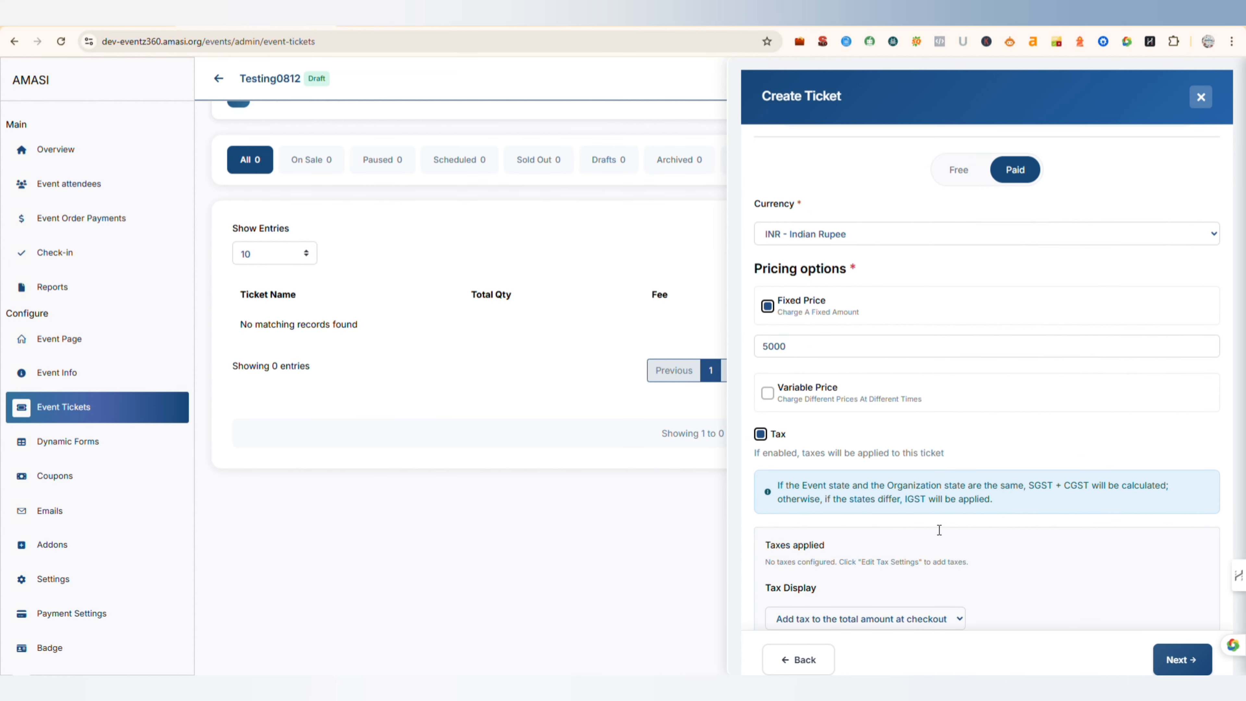
- Assign the AI registration form to the ticket and enable its QR code
{"action": "left_click", "coordinate": [1060, 173]}
{"action": "left_click", "coordinate": [889, 301]}
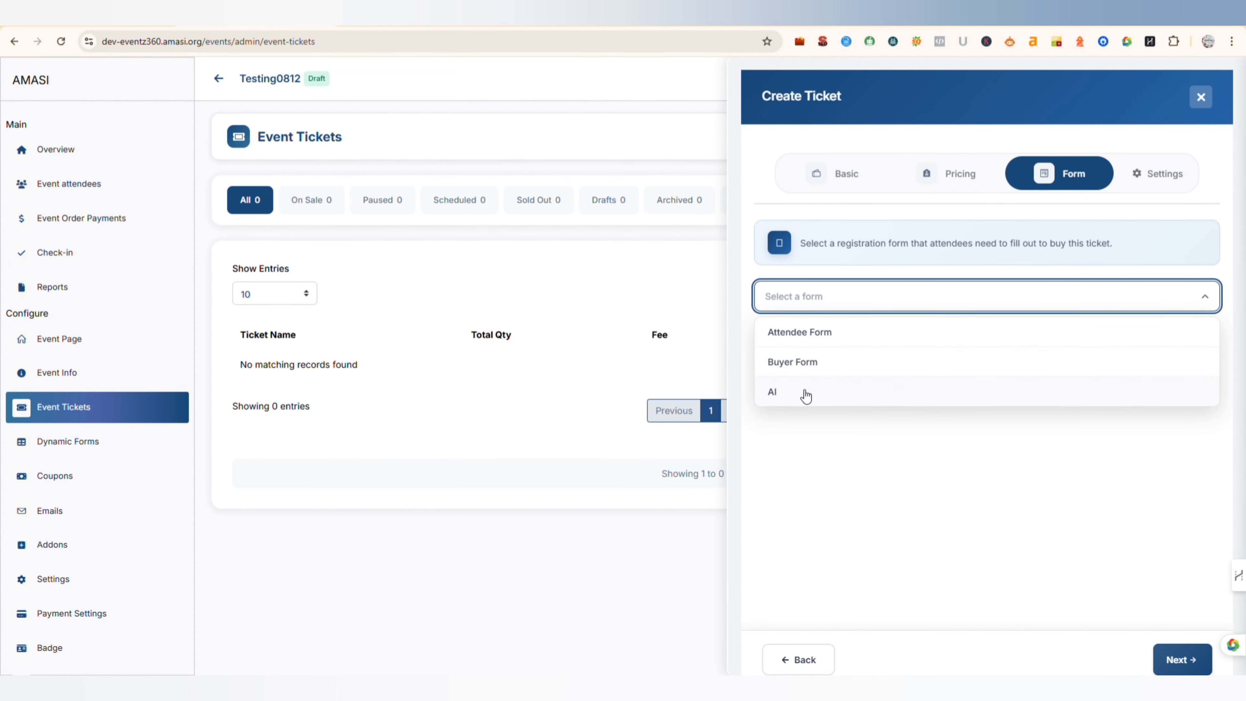
{"action": "left_click", "coordinate": [814, 399]}
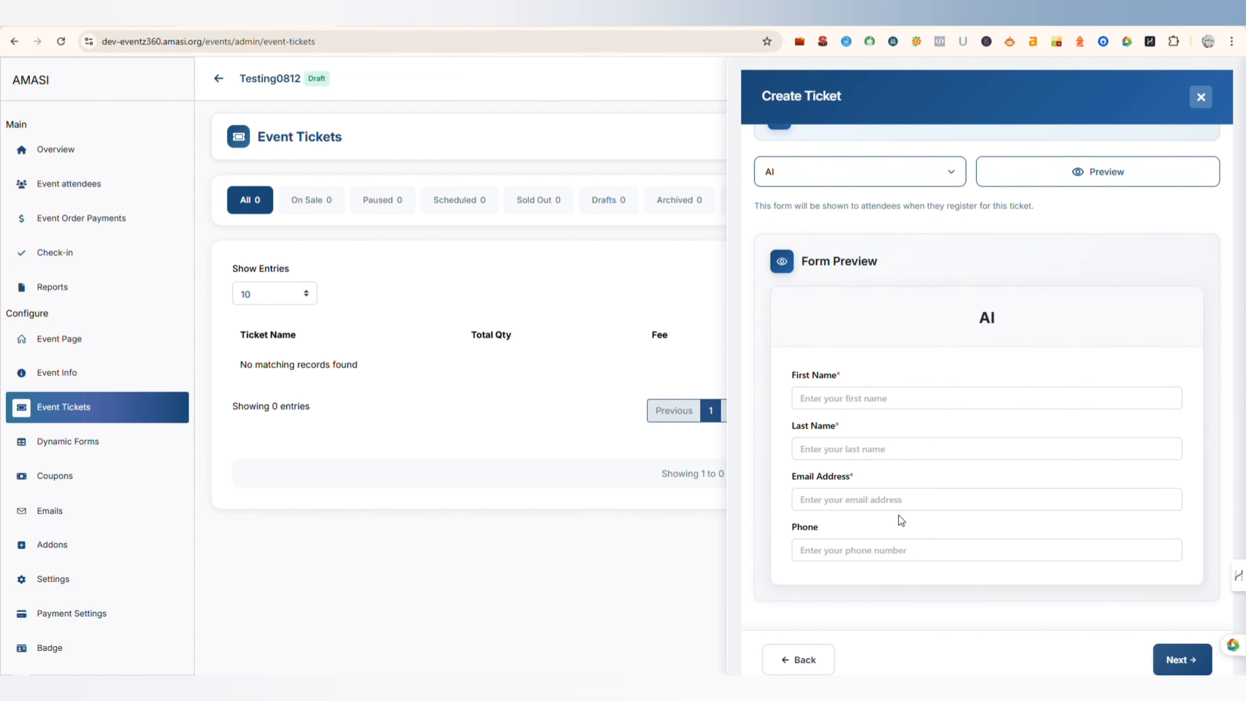
{"action": "left_click", "coordinate": [1193, 660]}
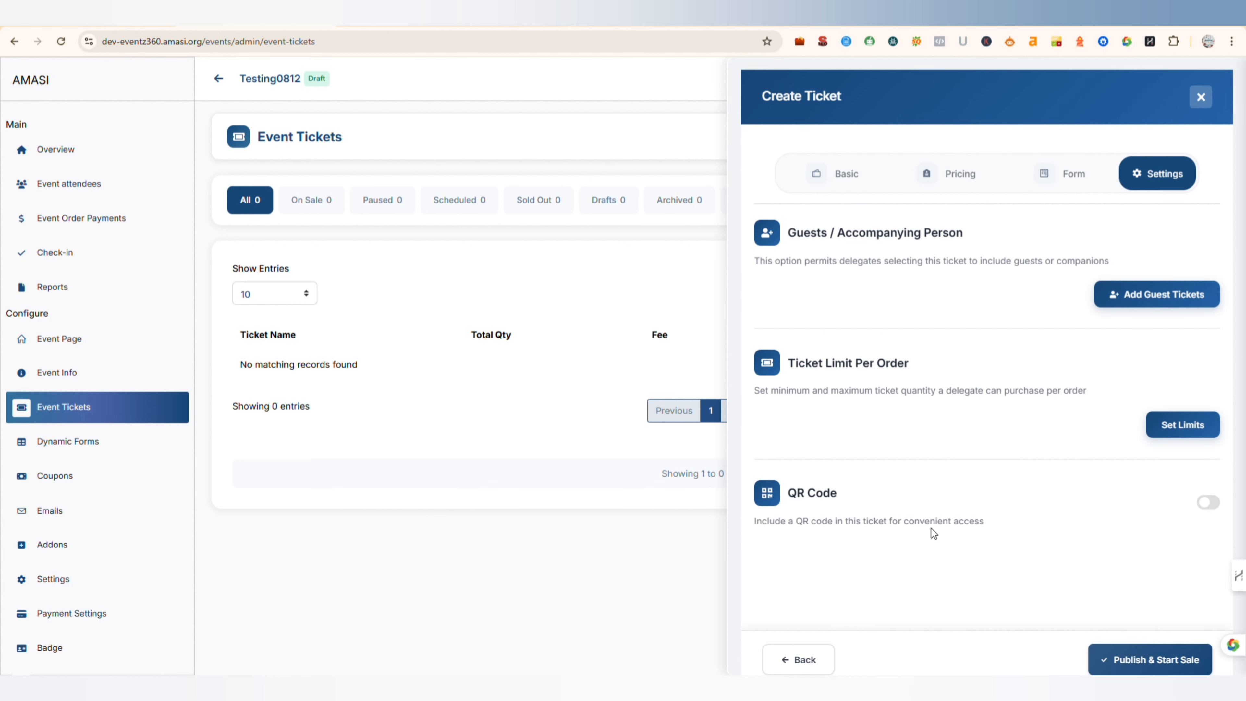
{"action": "left_click", "coordinate": [1208, 502]}
- Check the ticket's per-order quantity limits and the guest ticket setup without keeping either
{"action": "left_click", "coordinate": [1183, 425]}
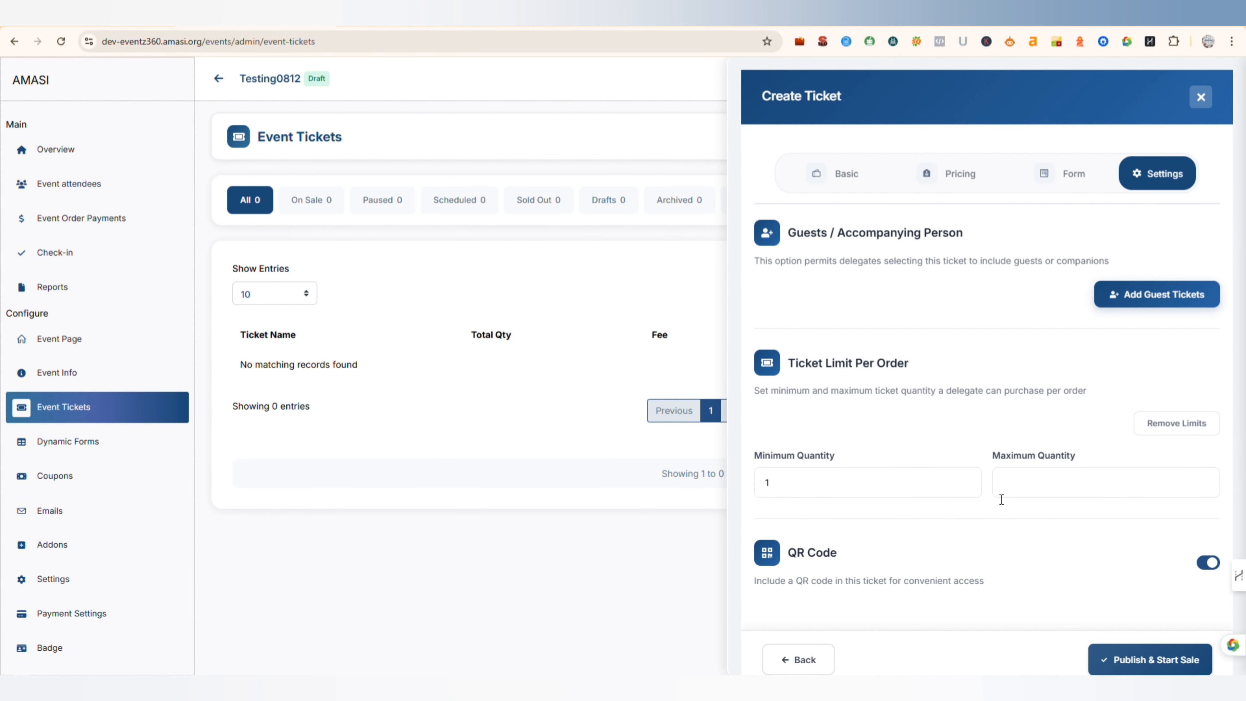
{"action": "left_click", "coordinate": [1153, 432]}
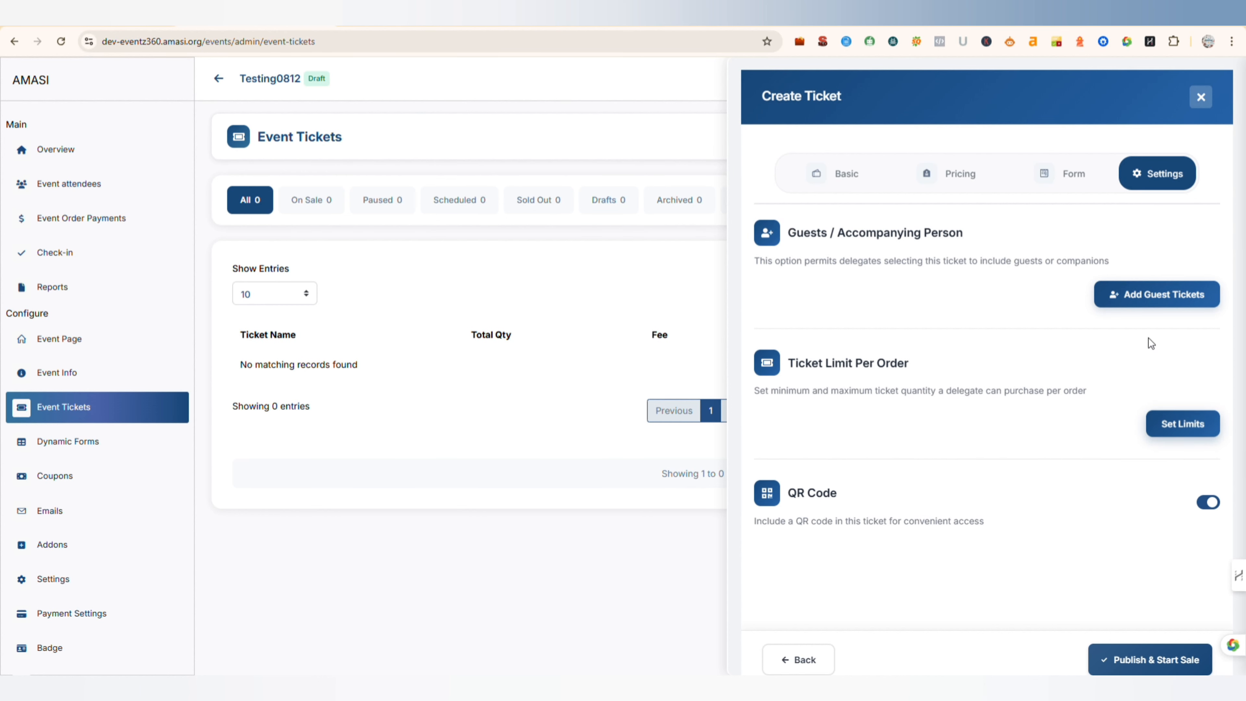
{"action": "left_click", "coordinate": [1128, 294]}
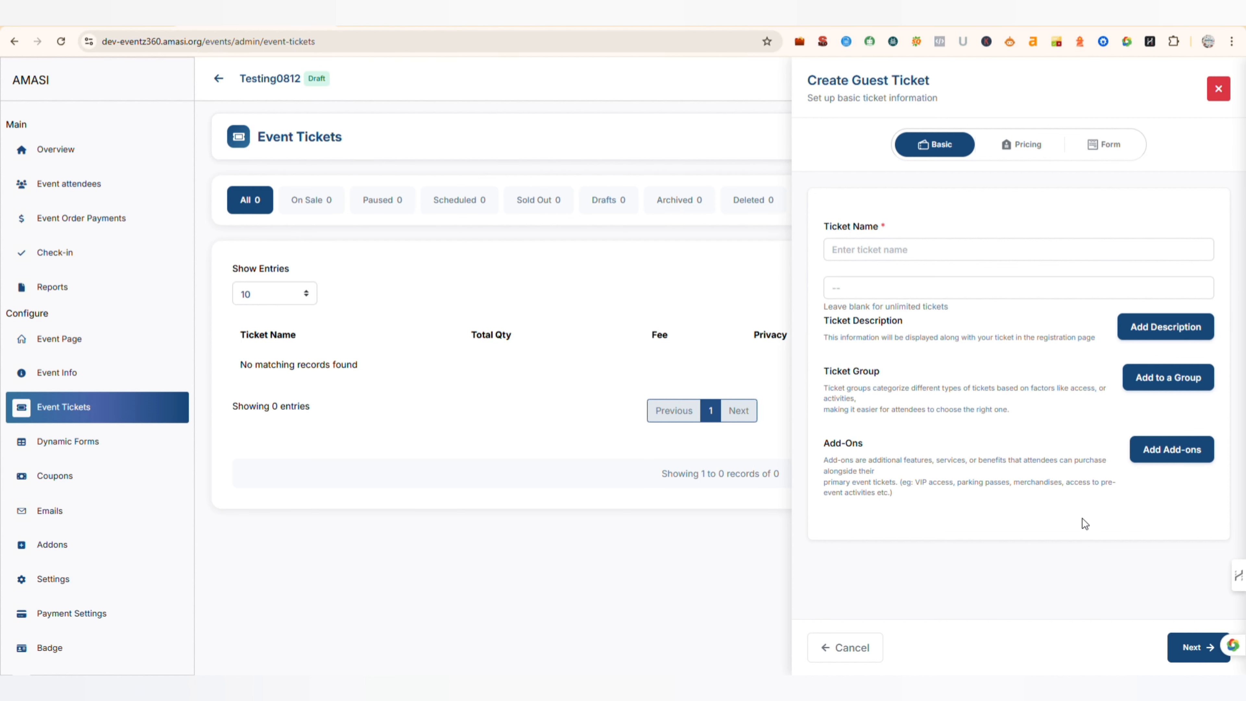
{"action": "left_click", "coordinate": [849, 653]}
- Publish the ticket and switch its status on from the list of paused tickets
{"action": "left_click", "coordinate": [1138, 658]}
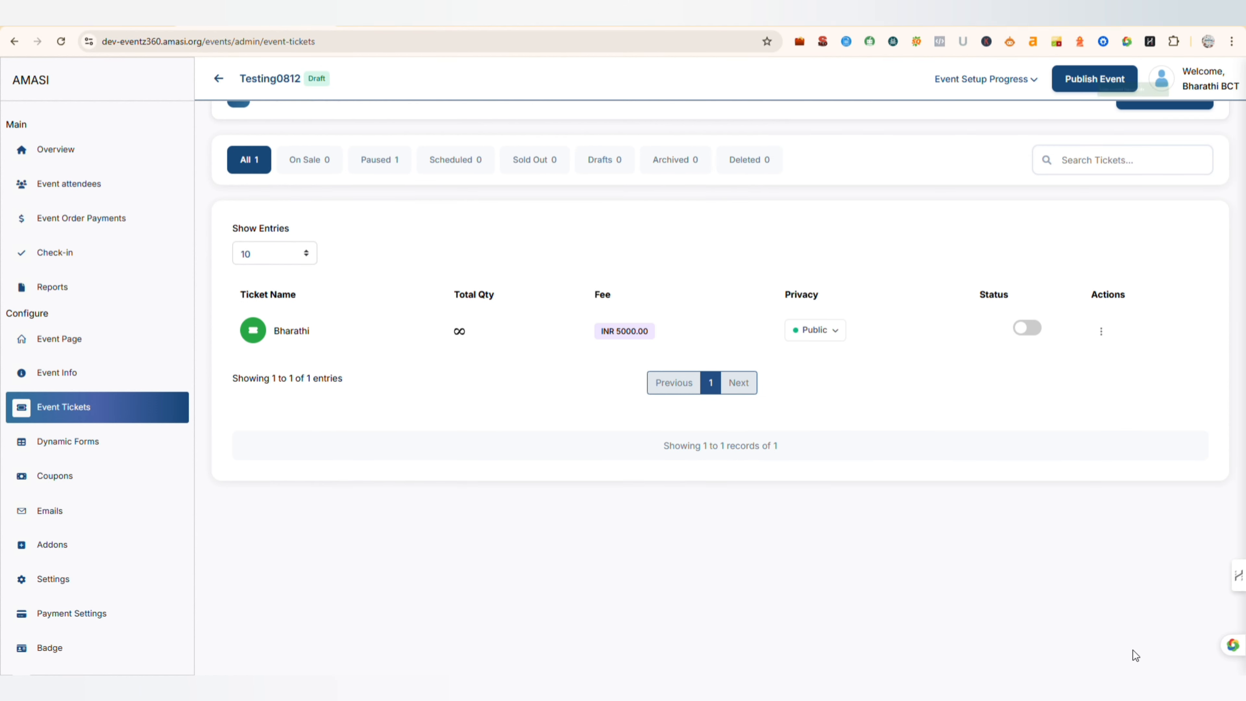
{"action": "left_click", "coordinate": [387, 172]}
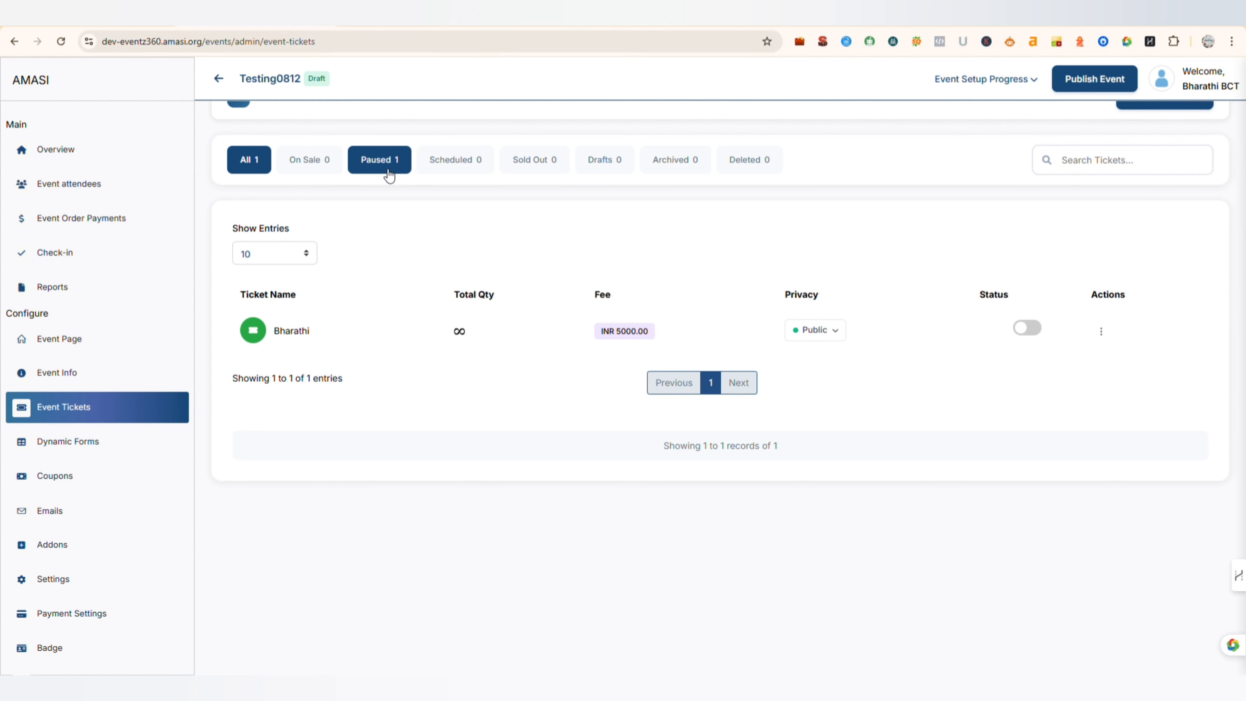
{"action": "left_click", "coordinate": [387, 169]}
{"action": "scroll", "coordinate": [387, 170], "scroll_direction": "up", "scroll_amount": 1}
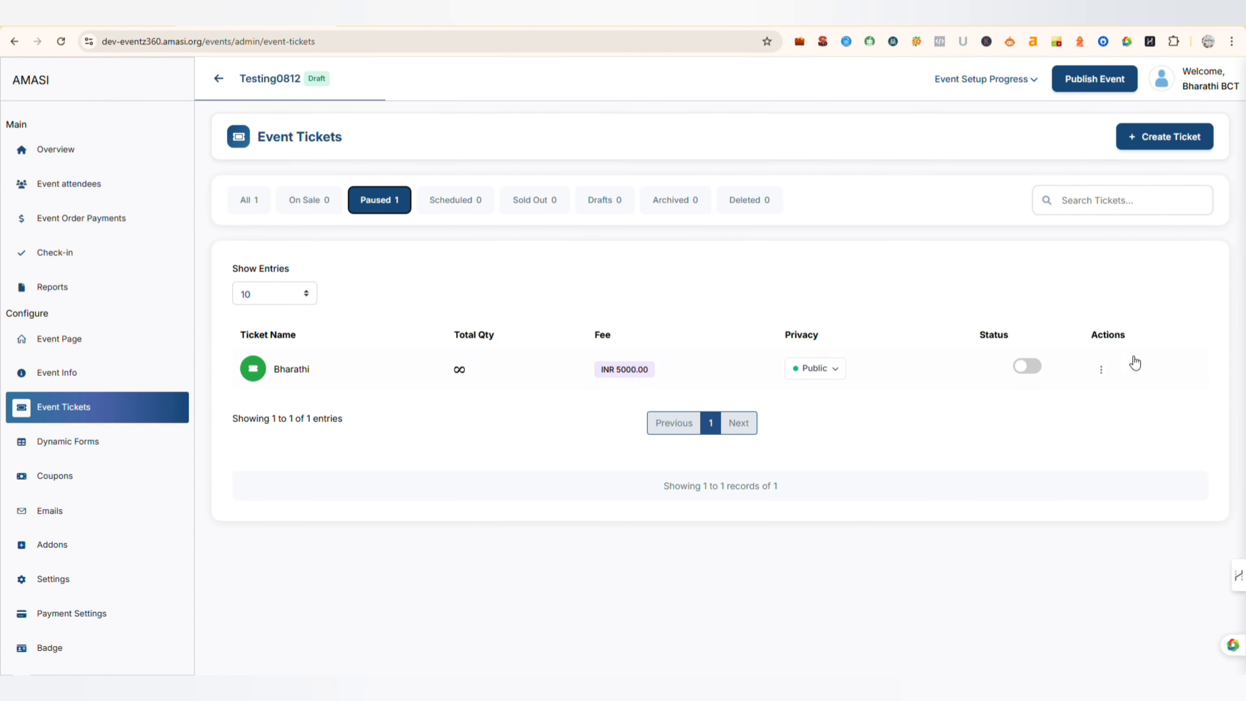
{"action": "left_click", "coordinate": [1028, 367]}
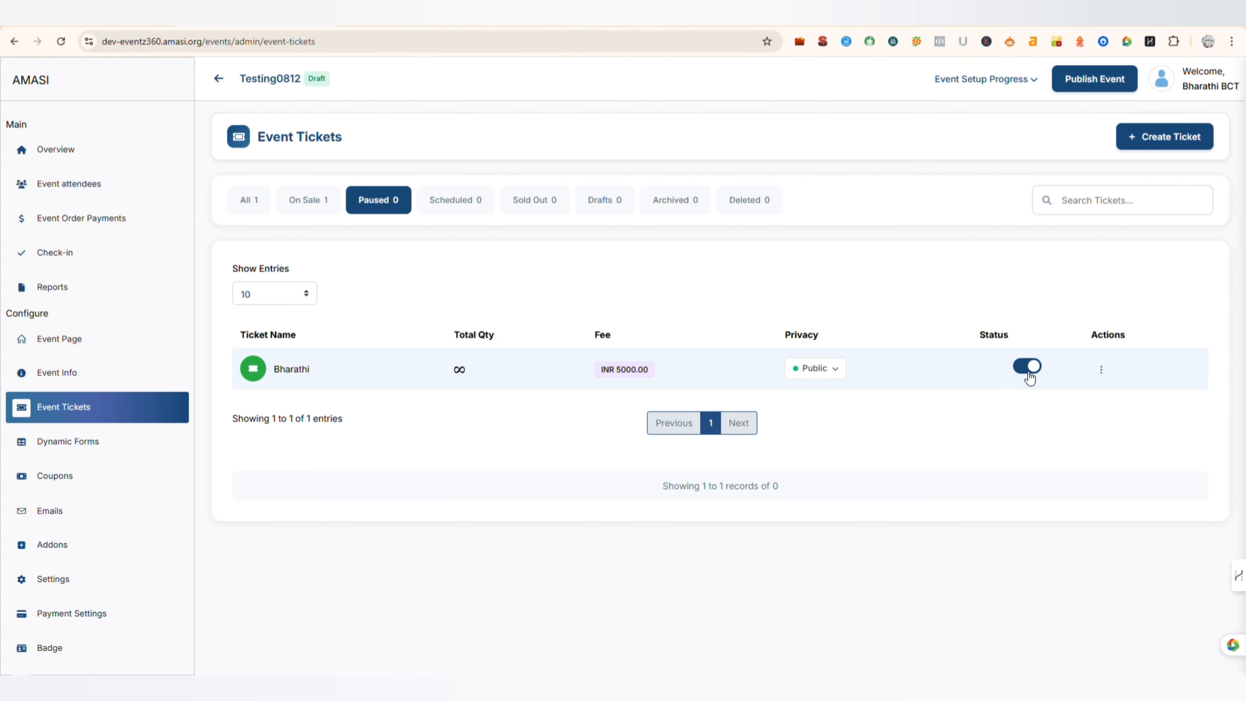
- Show the tickets on sale and check the ticket's public and private privacy options
{"action": "left_click", "coordinate": [310, 199]}
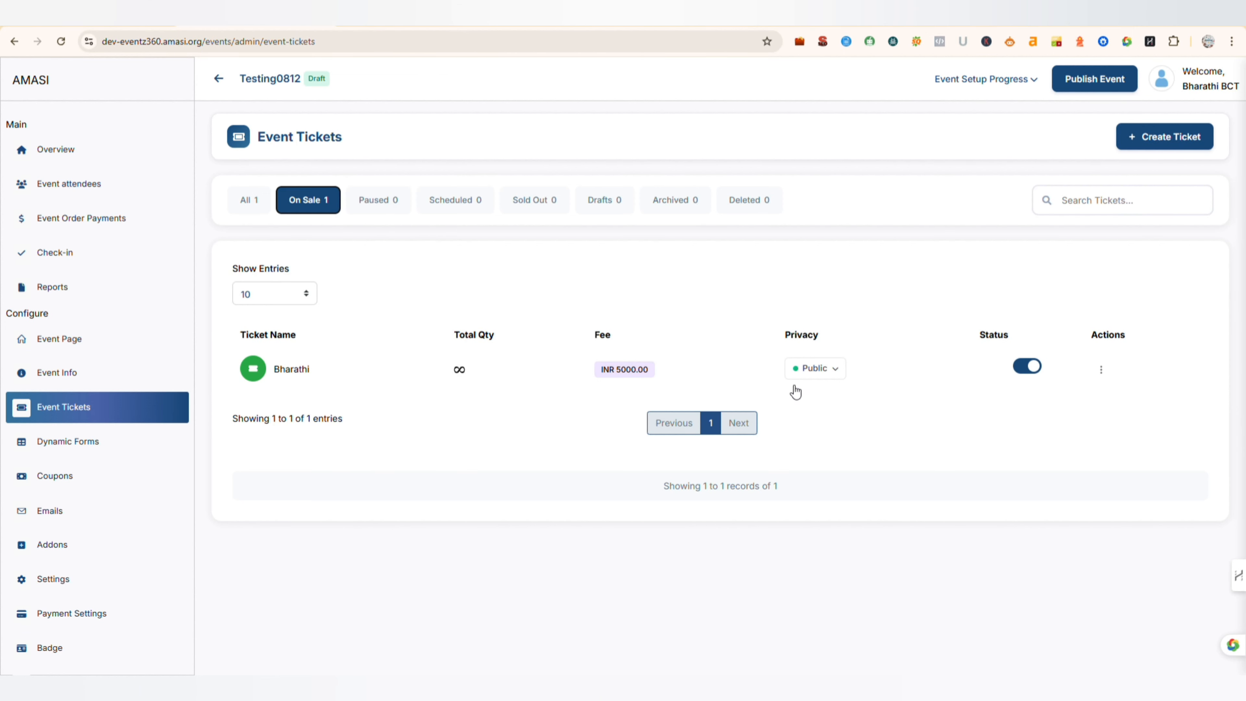
{"action": "left_click", "coordinate": [819, 370]}
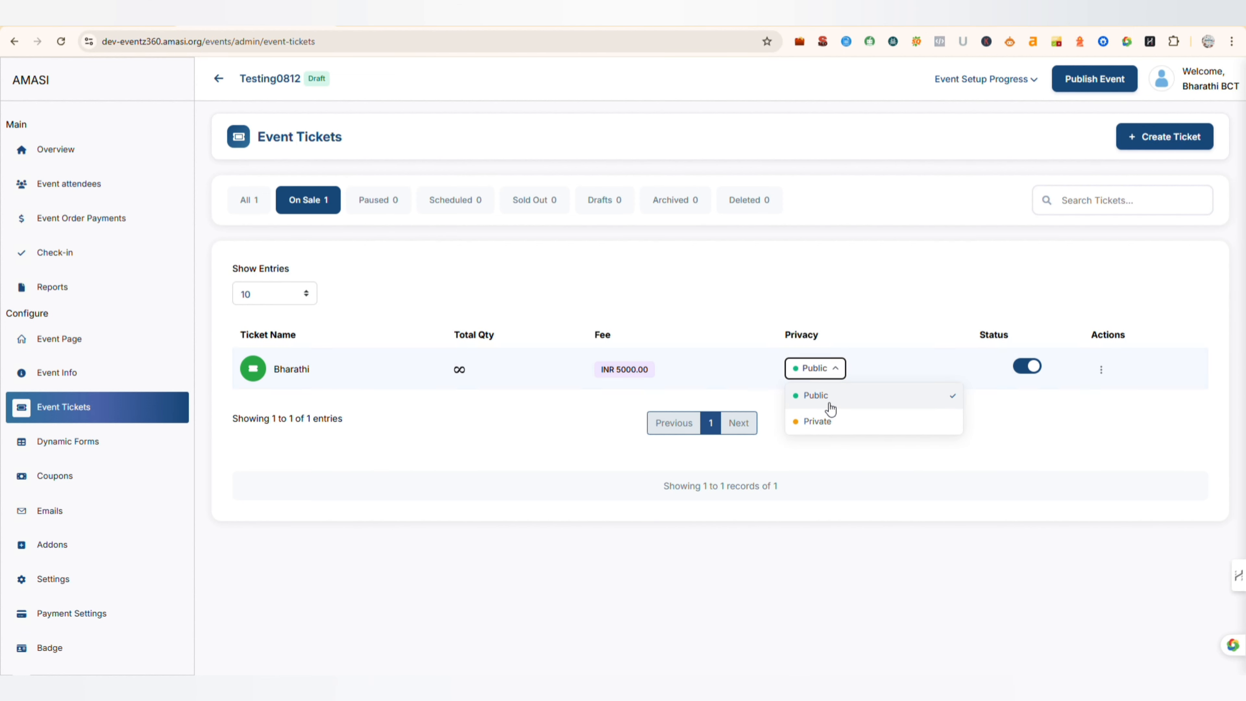
{"action": "left_click", "coordinate": [828, 421]}
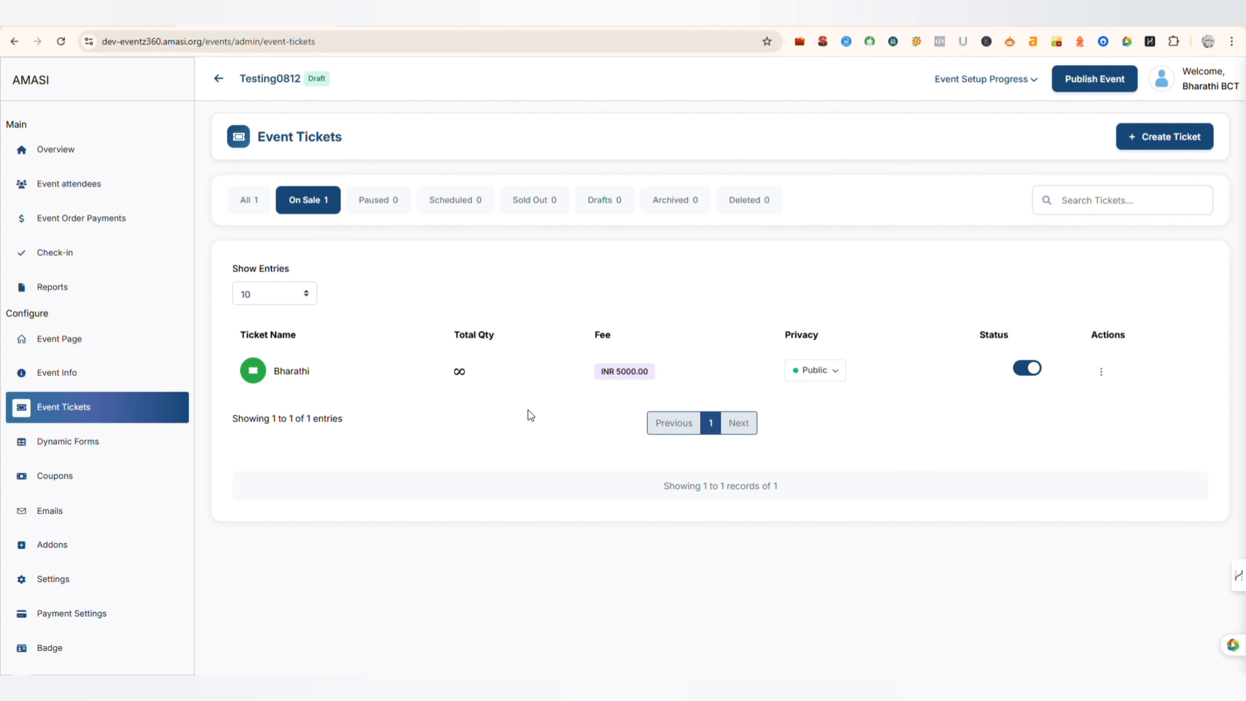
- Create an attendee email sent to the individual on successful registration, entering its title and saving it as an active template
{"action": "left_click", "coordinate": [987, 78]}
{"action": "left_click", "coordinate": [1035, 385]}
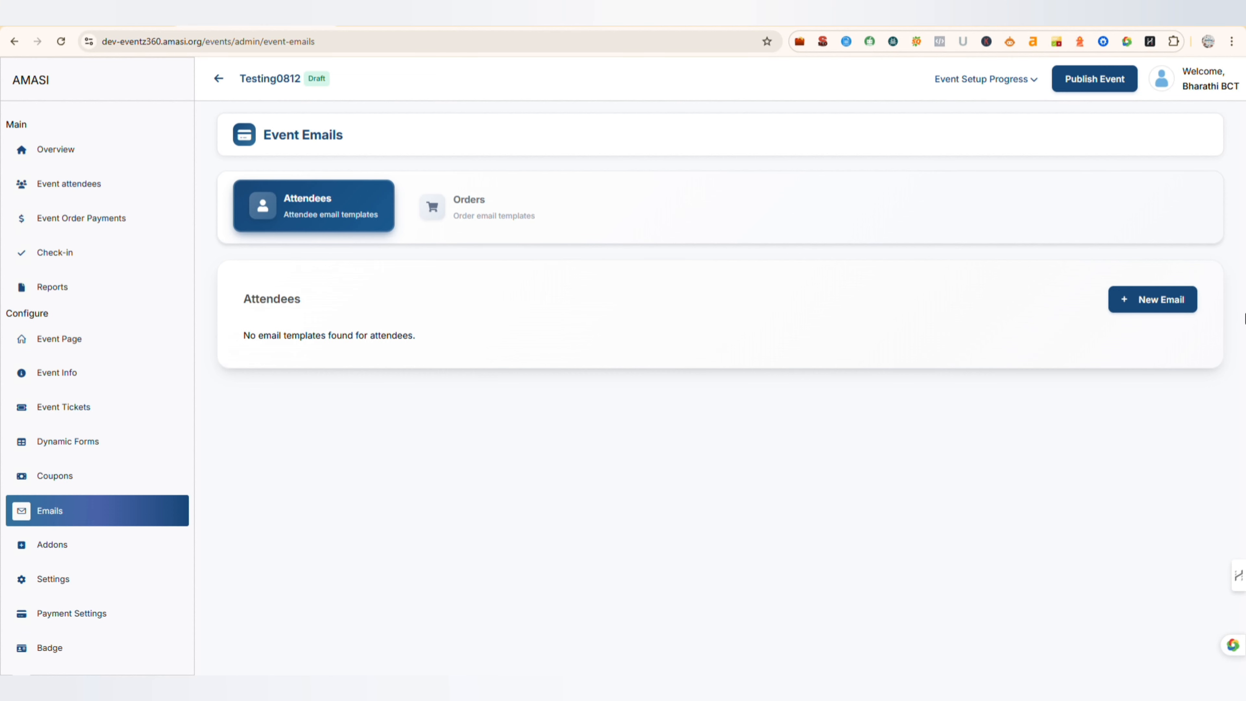
{"action": "left_click", "coordinate": [1167, 301]}
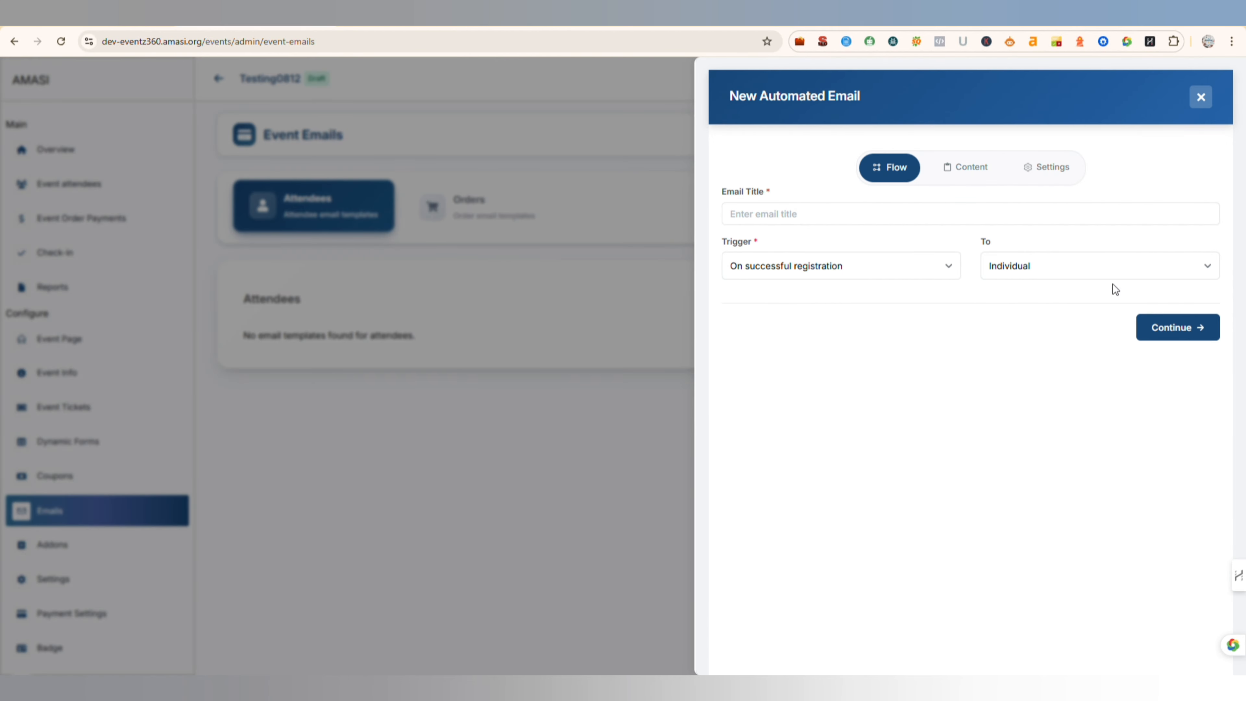
{"action": "left_click", "coordinate": [751, 217]}
{"action": "type", "text": "Bharathi Event"}
{"action": "left_click", "coordinate": [862, 273]}
{"action": "left_click", "coordinate": [1188, 333]}
{"action": "left_click", "coordinate": [1157, 448]}
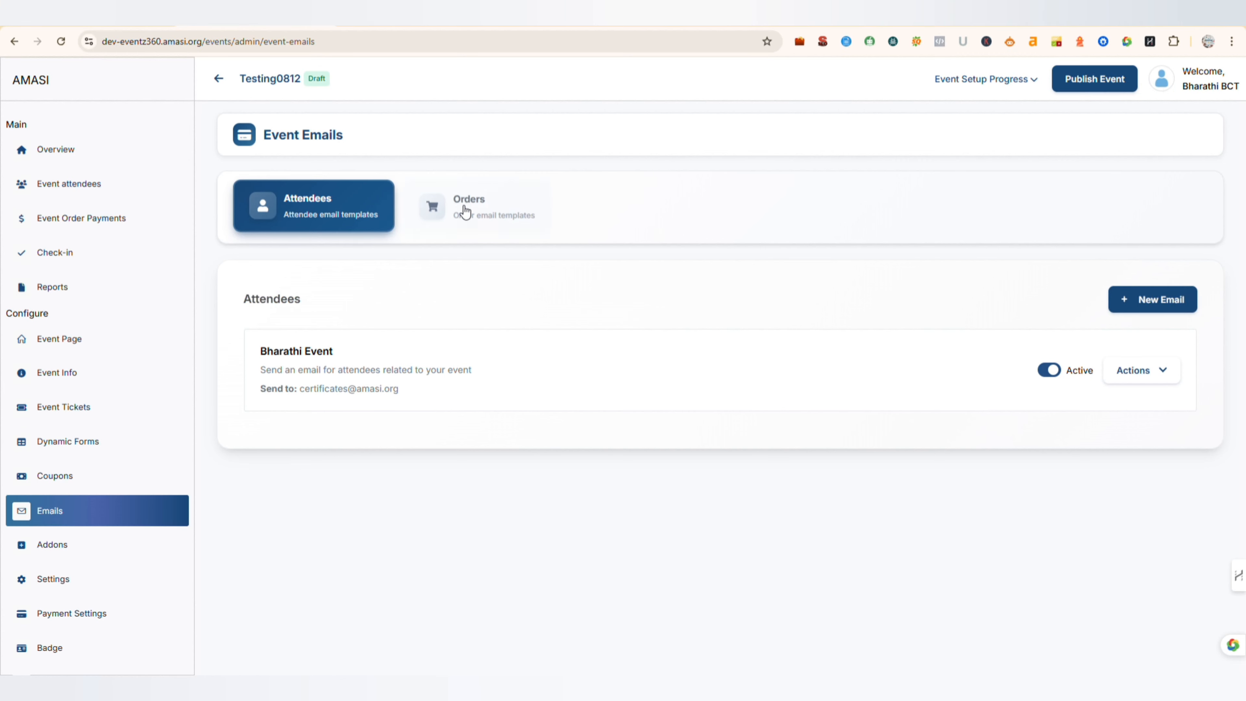
- Create an order email titled Order Success for individuals on successful registration, with a subject line, and save it
{"action": "left_click", "coordinate": [481, 212]}
{"action": "left_click", "coordinate": [1154, 299]}
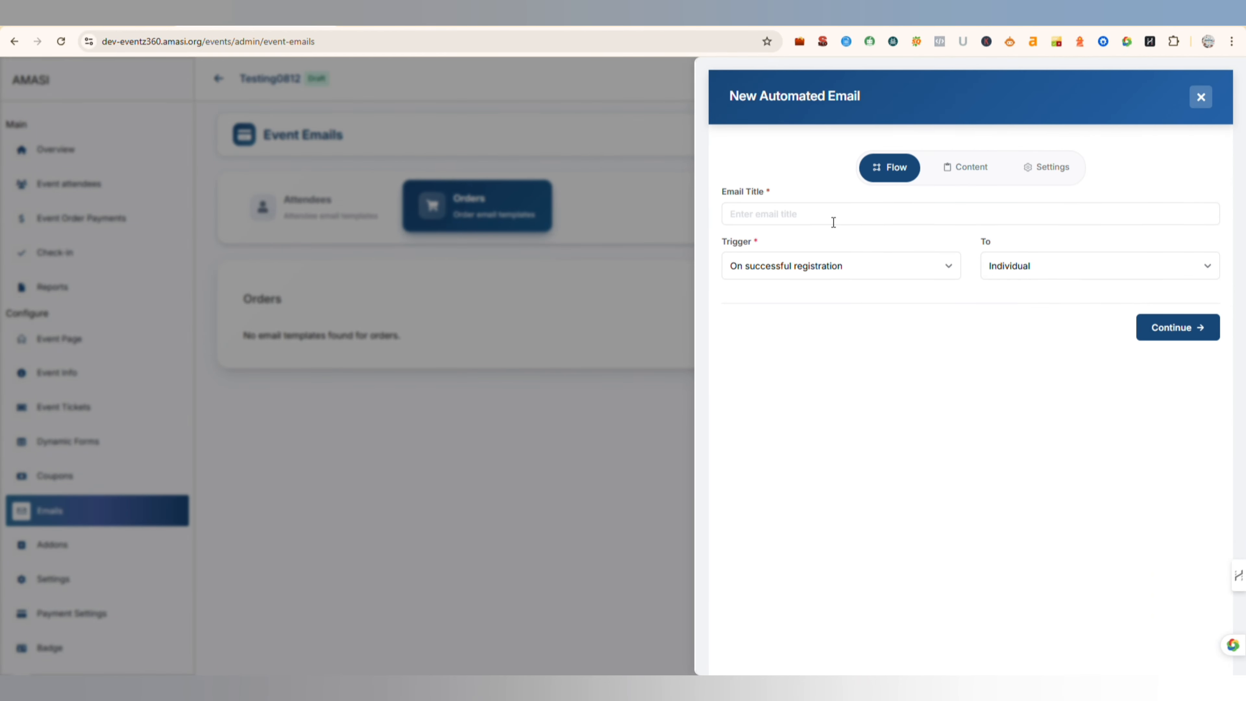
{"action": "type", "text": "Y"}
{"action": "type", "text": "rder Successful"}
{"action": "key", "text": "Return"}
{"action": "type", "text": "T"}
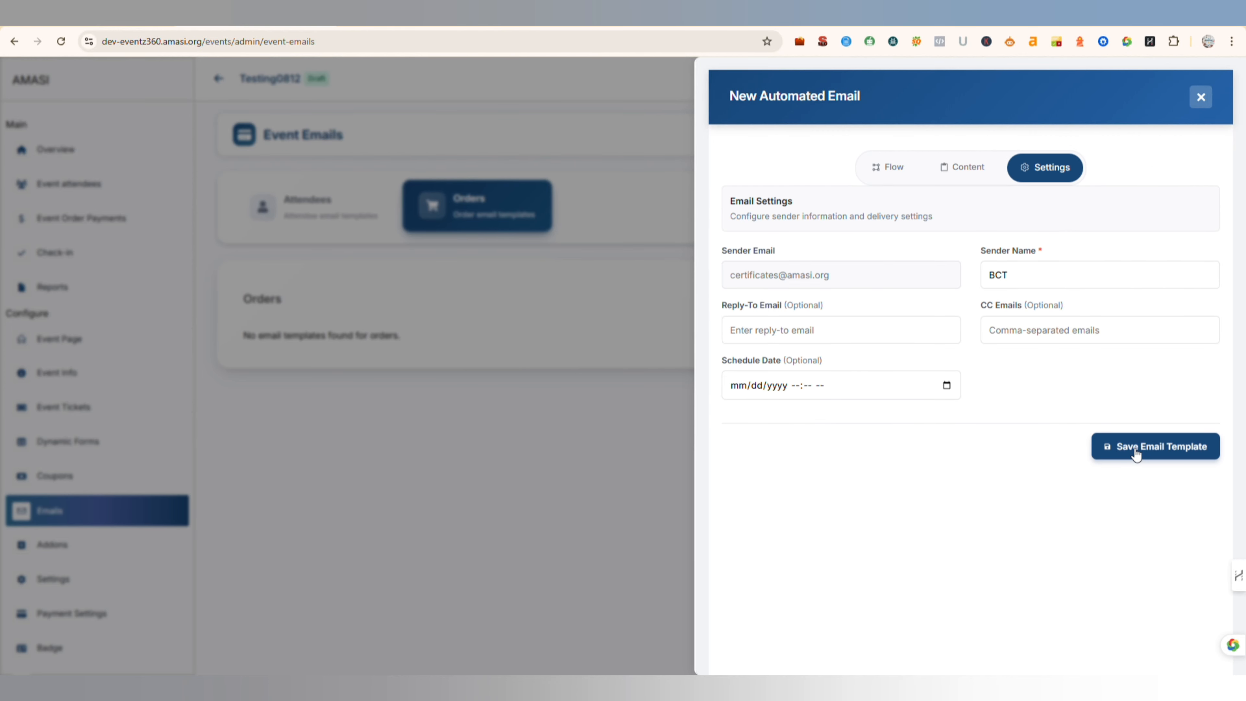
{"action": "left_click", "coordinate": [1135, 451]}
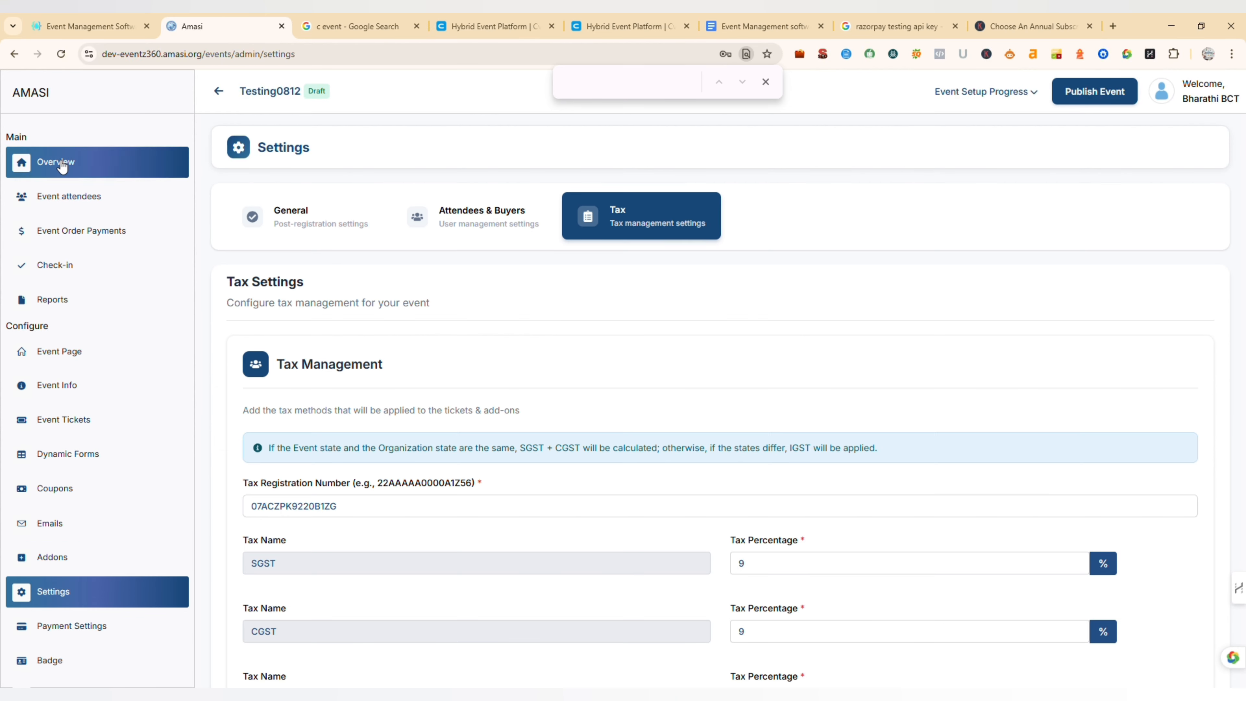
- Review the event's setup progress overview, its attendee and order reports, and its coupon list
{"action": "left_click", "coordinate": [61, 153]}
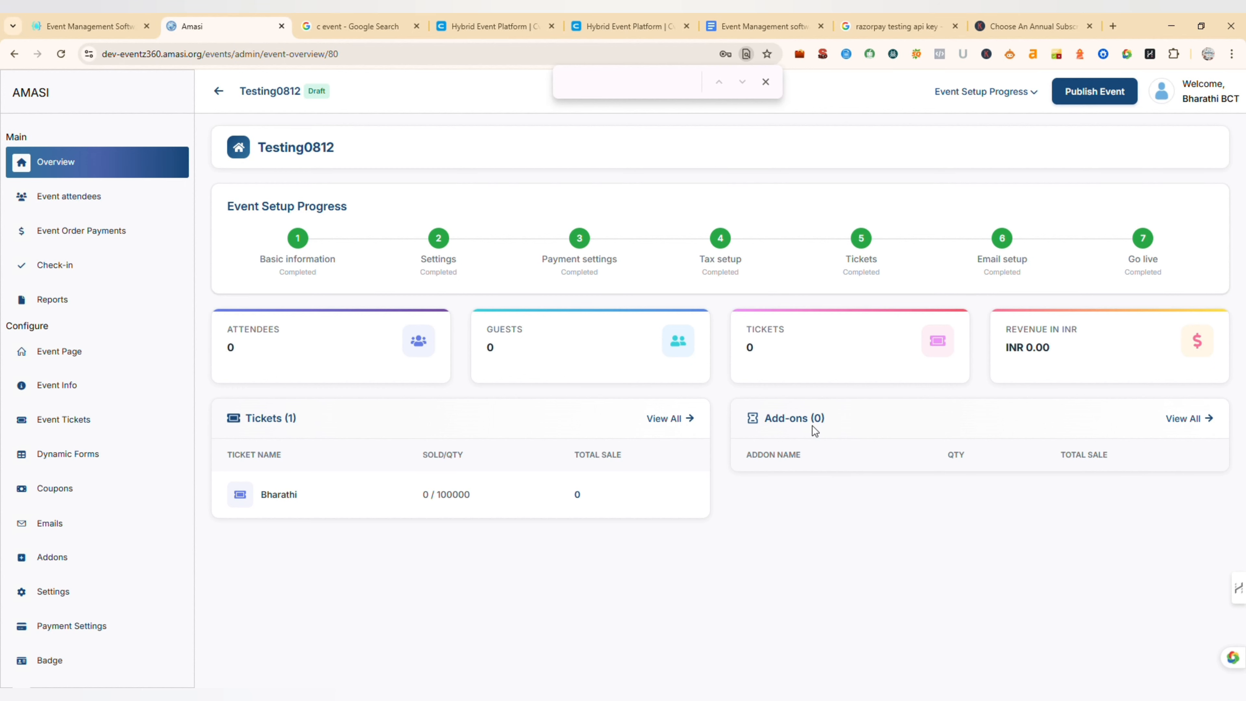
{"action": "left_click", "coordinate": [80, 312]}
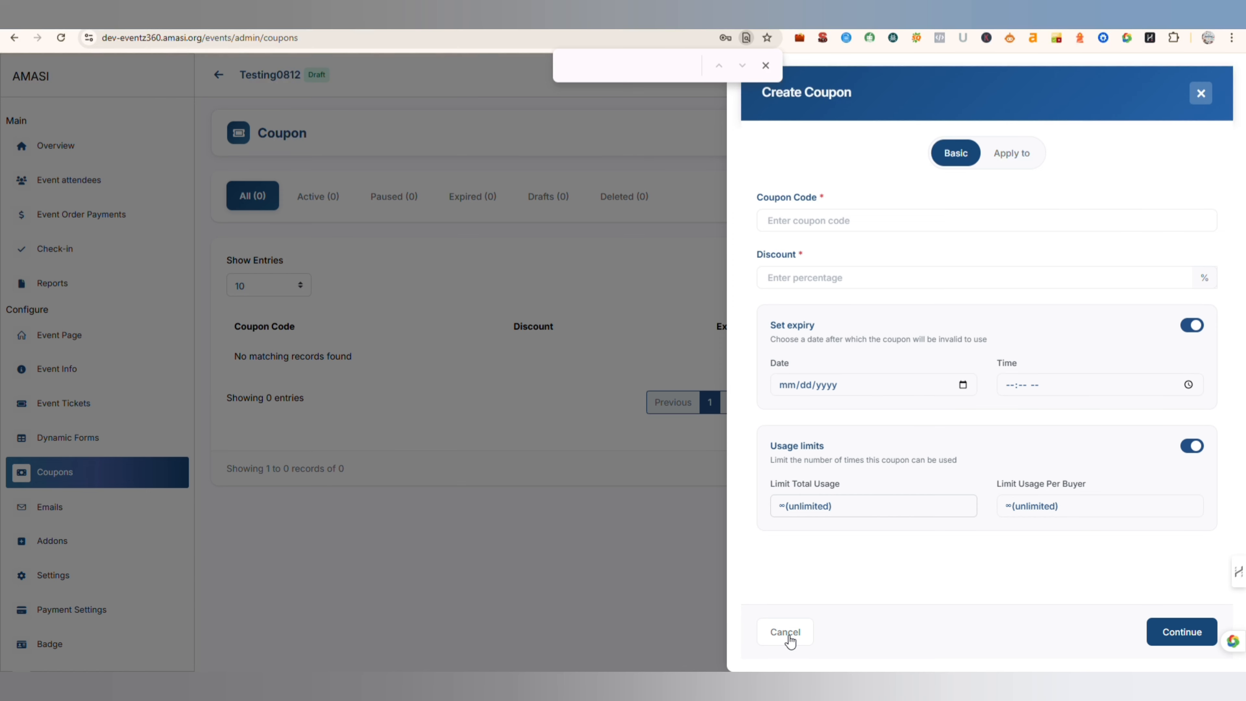
{"action": "left_click", "coordinate": [786, 636]}
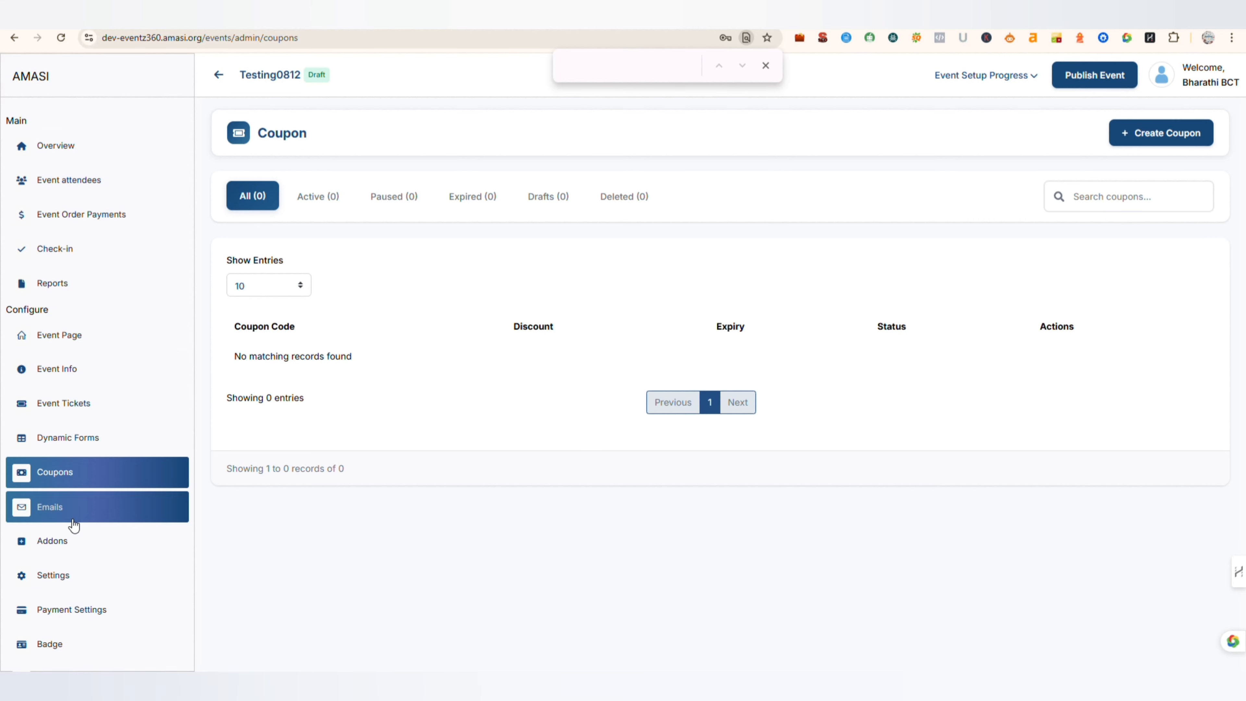
- Open a new add-on and examine its type, image, basic information and pricing options without creating it
{"action": "left_click", "coordinate": [66, 544]}
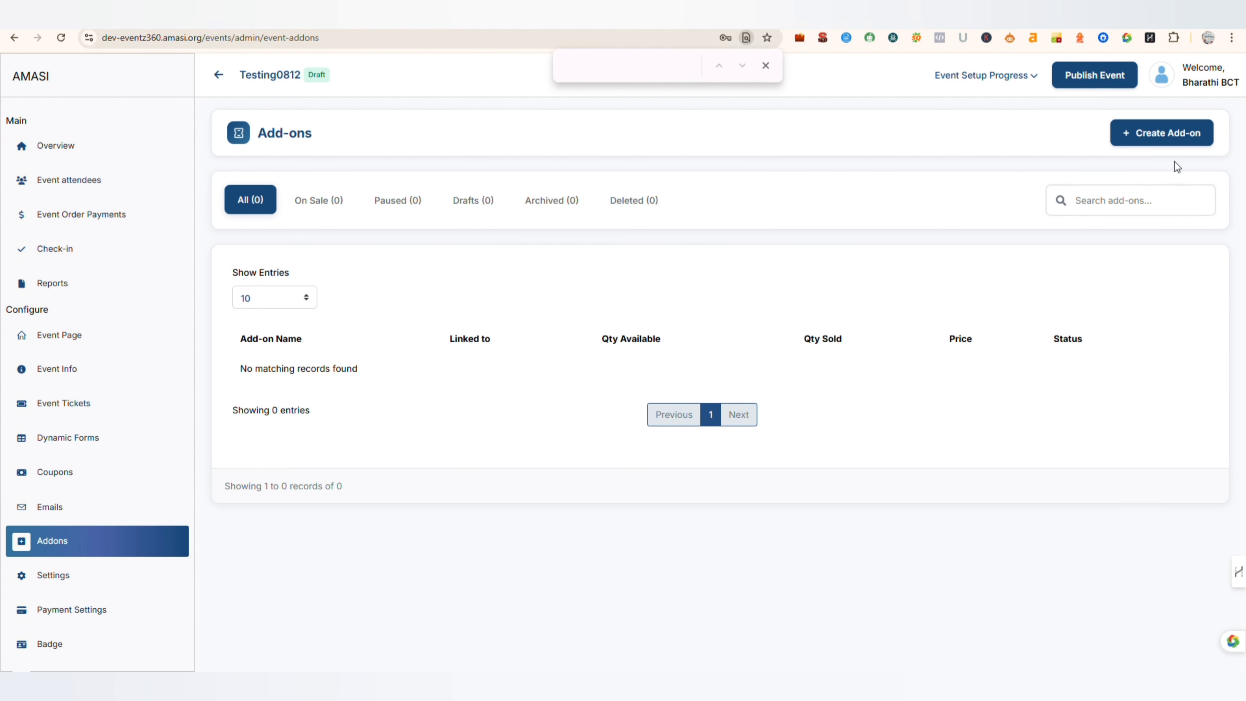
{"action": "left_click", "coordinate": [1168, 138]}
{"action": "scroll", "coordinate": [1162, 316], "scroll_direction": "down", "scroll_amount": 3}
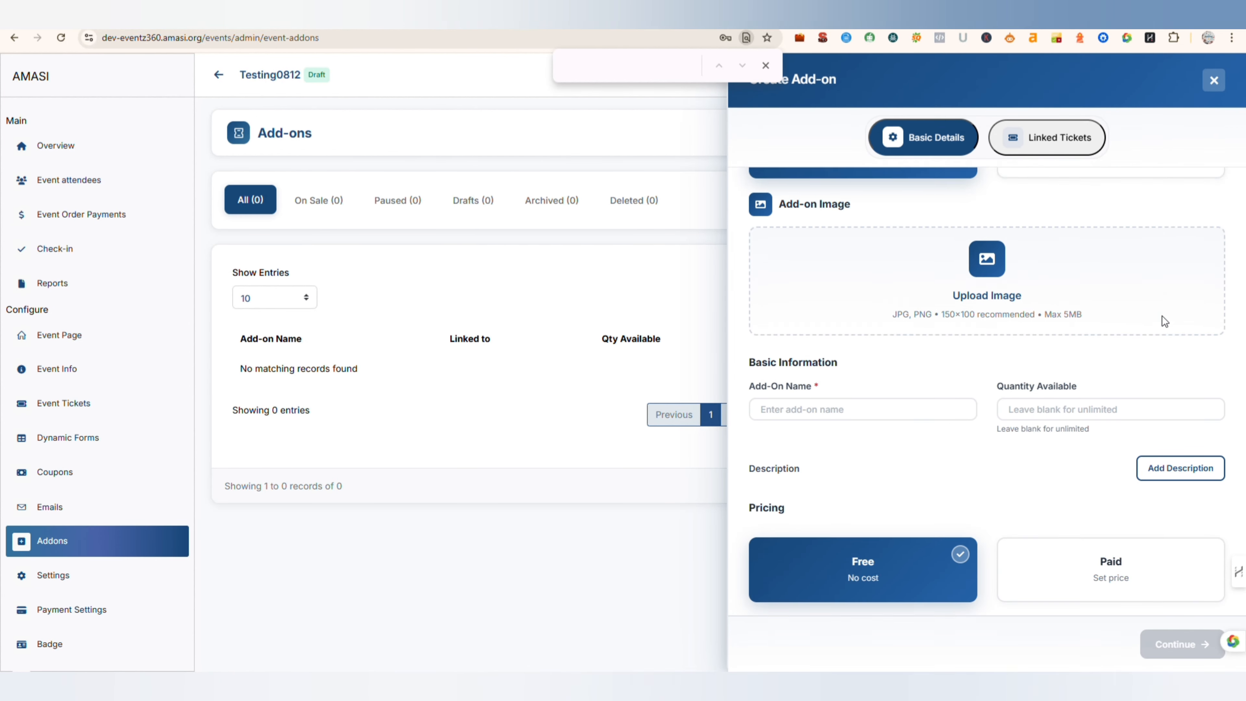
{"action": "scroll", "coordinate": [1129, 354], "scroll_direction": "up", "scroll_amount": 3}
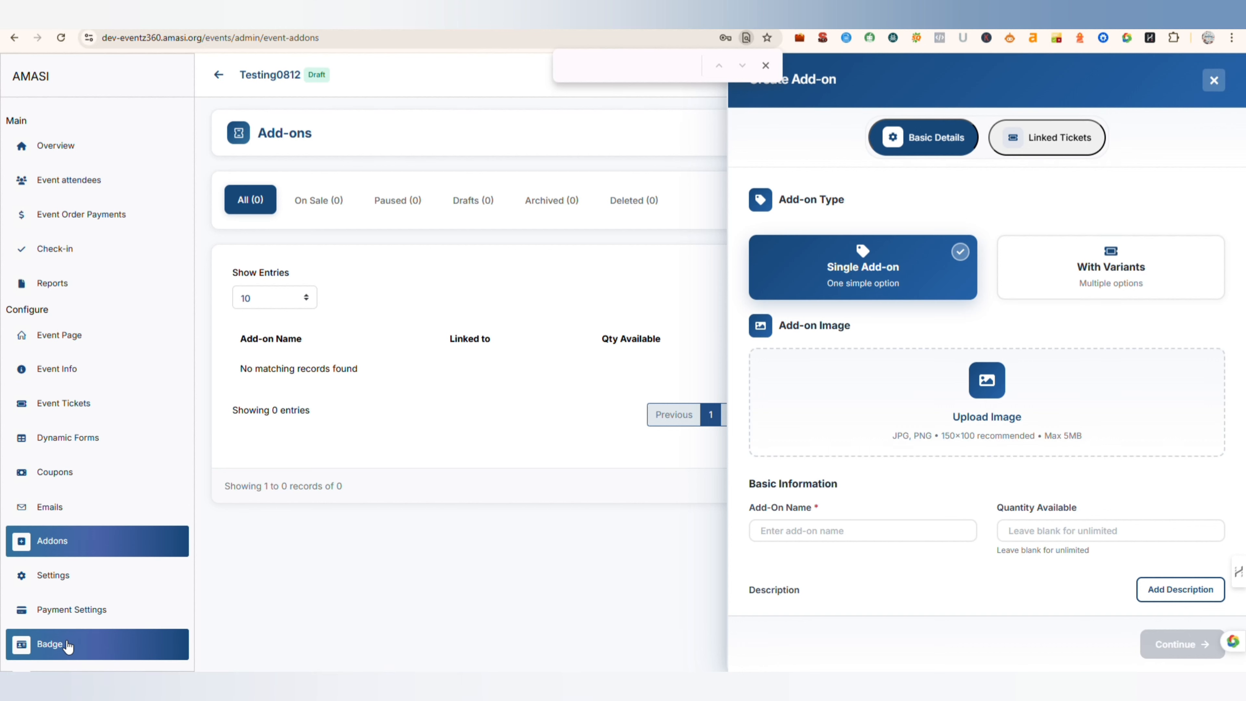
- Start a new badge template and examine its name, canvas size, ticket and background settings
{"action": "scroll", "coordinate": [65, 649], "scroll_direction": "down", "scroll_amount": 1}
{"action": "left_click", "coordinate": [64, 624]}
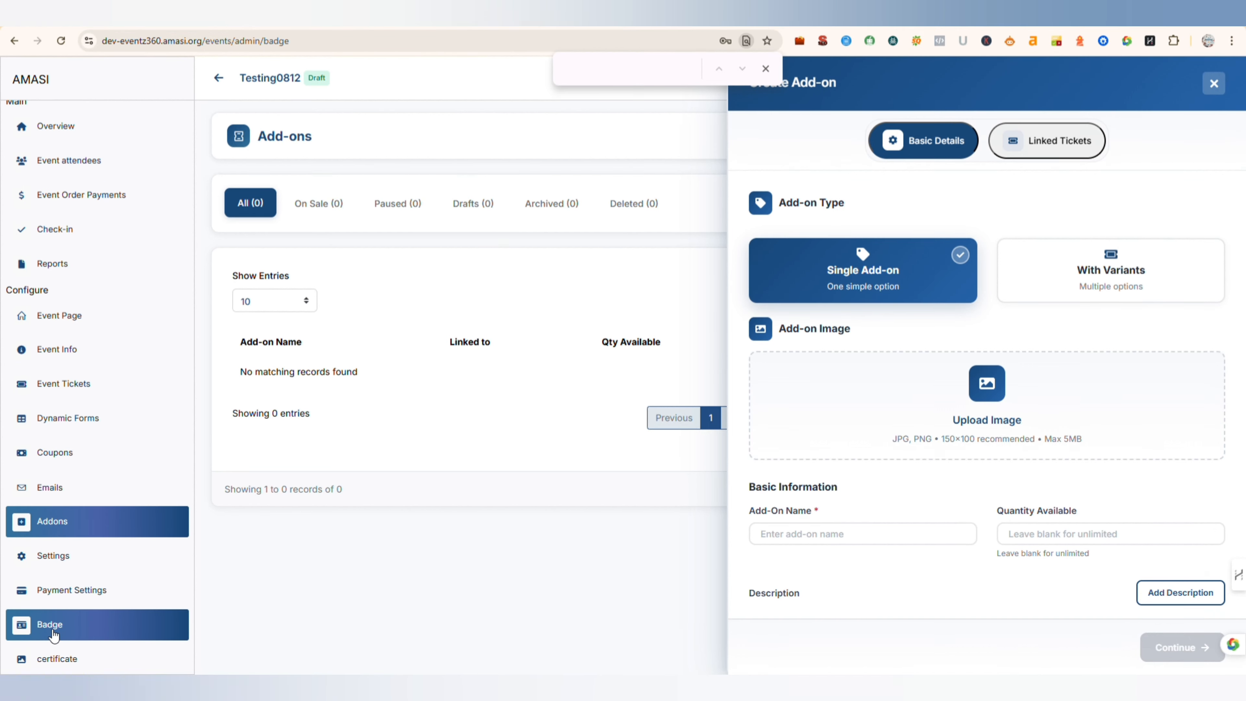
{"action": "left_click", "coordinate": [1185, 142]}
{"action": "scroll", "coordinate": [352, 341], "scroll_direction": "down", "scroll_amount": 1}
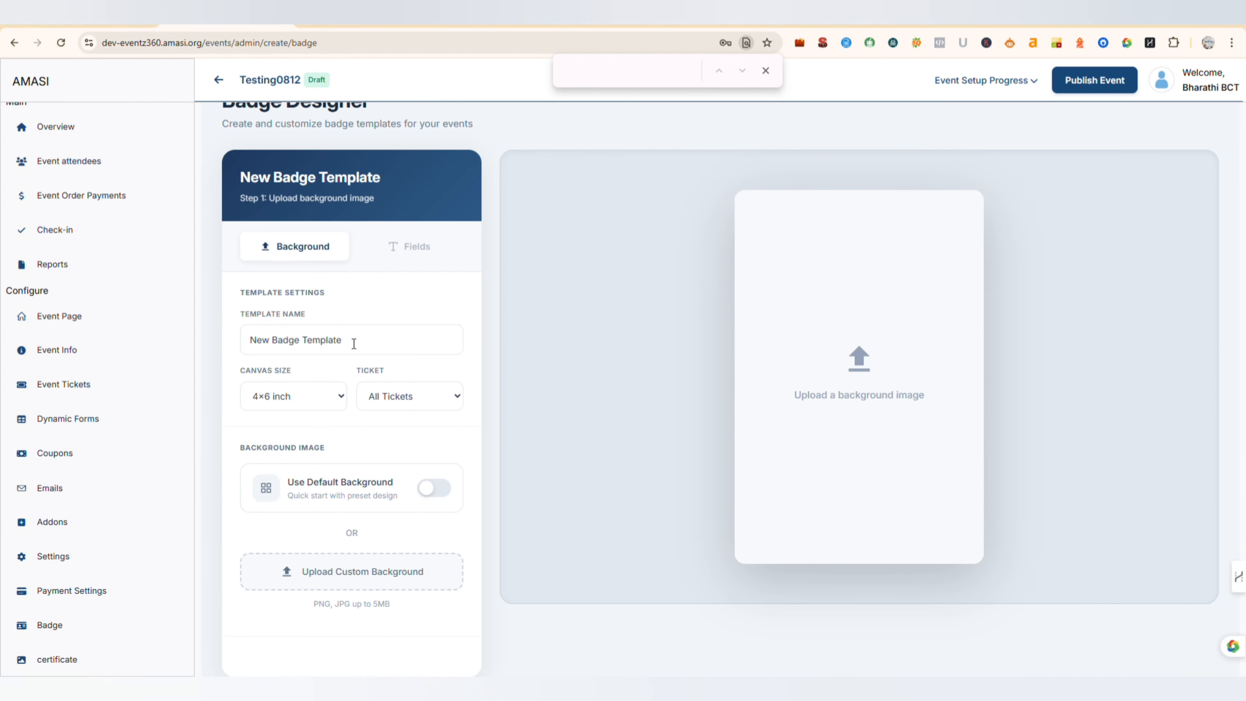
{"action": "scroll", "coordinate": [348, 339], "scroll_direction": "up", "scroll_amount": 1}
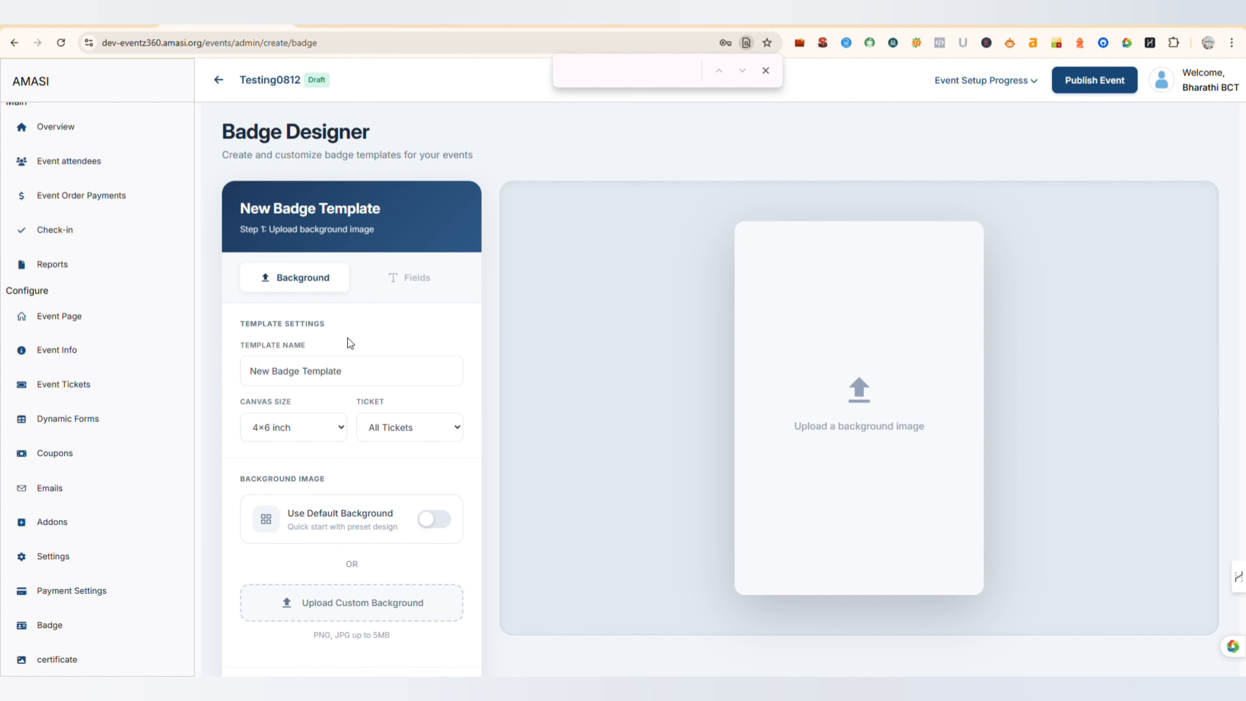
{"action": "scroll", "coordinate": [348, 338], "scroll_direction": "down", "scroll_amount": 1}
- Start a new certificate, examine the fields available in its designer, and return to the event overview
{"action": "left_click", "coordinate": [64, 659]}
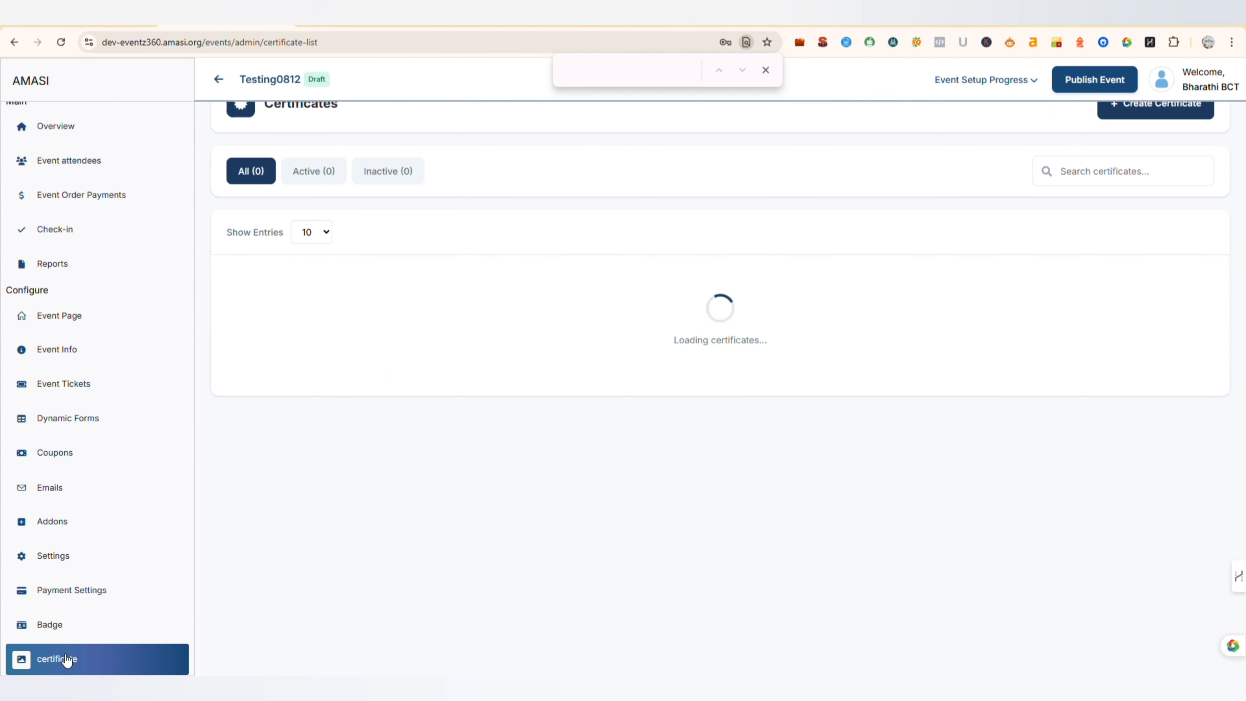
{"action": "scroll", "coordinate": [964, 366], "scroll_direction": "up", "scroll_amount": 1}
{"action": "left_click", "coordinate": [1152, 144]}
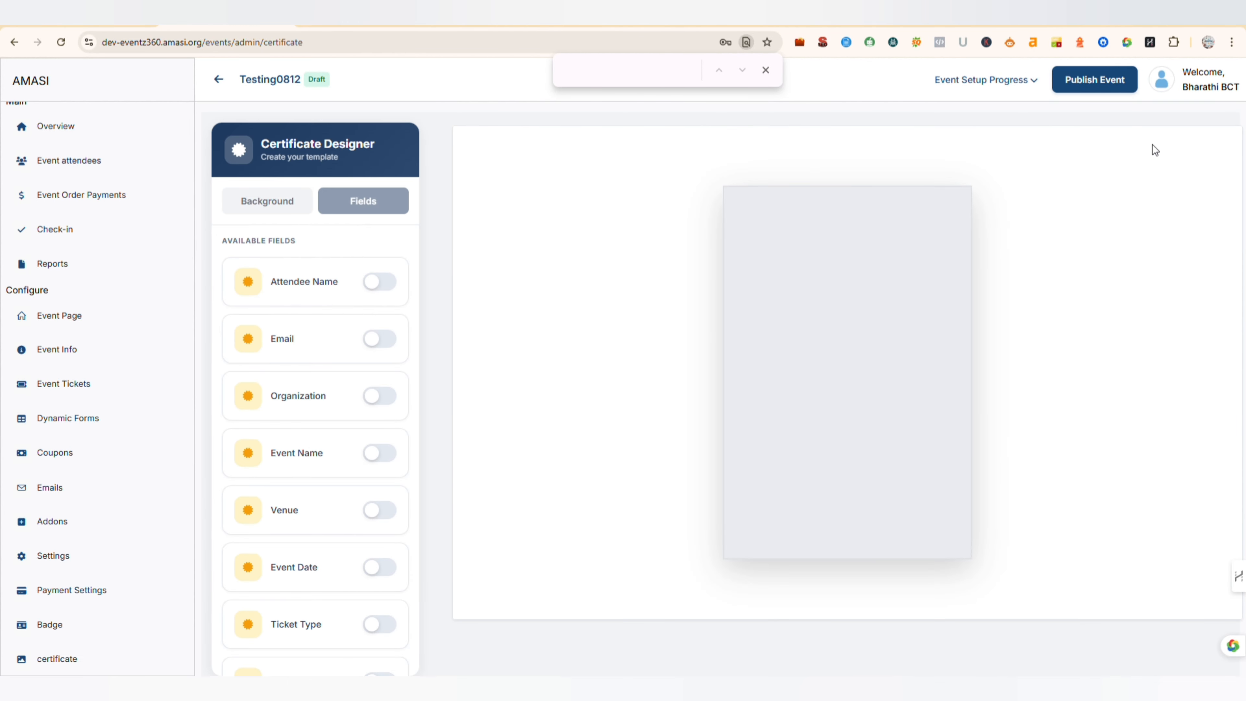
{"action": "scroll", "coordinate": [278, 375], "scroll_direction": "down", "scroll_amount": 2}
{"action": "scroll", "coordinate": [297, 447], "scroll_direction": "down", "scroll_amount": 1}
{"action": "scroll", "coordinate": [292, 444], "scroll_direction": "up", "scroll_amount": 2}
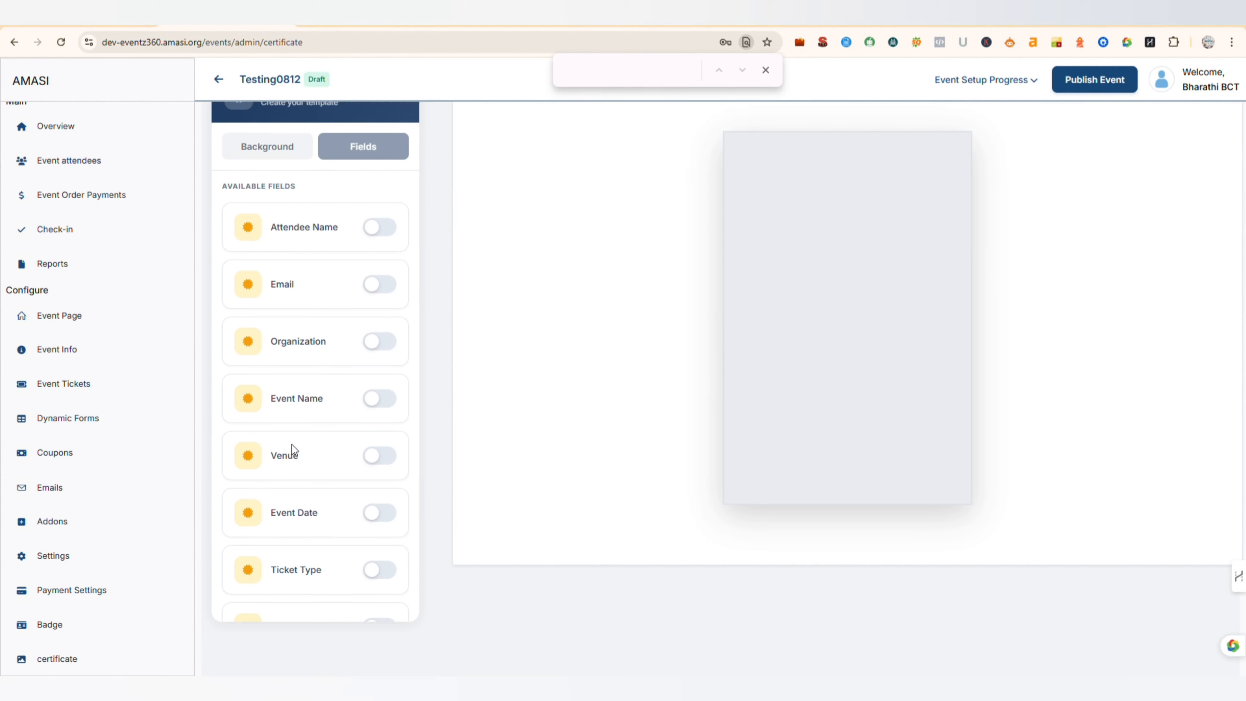
{"action": "scroll", "coordinate": [292, 445], "scroll_direction": "up", "scroll_amount": 2}
{"action": "scroll", "coordinate": [106, 265], "scroll_direction": "up", "scroll_amount": 1}
{"action": "left_click", "coordinate": [91, 152]}
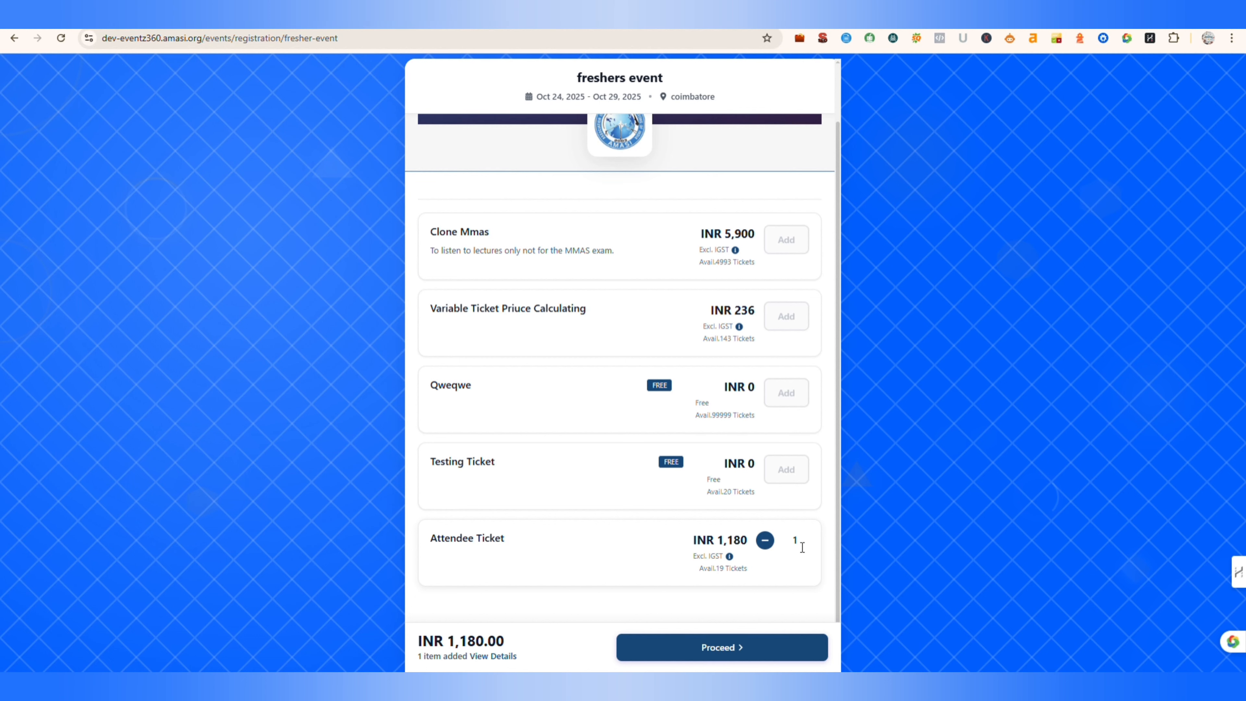
- Proceed with one Attendee Ticket for freshers event and save the attendee's first name, last name and email address
{"action": "left_click", "coordinate": [735, 652]}
{"action": "left_click", "coordinate": [479, 290]}
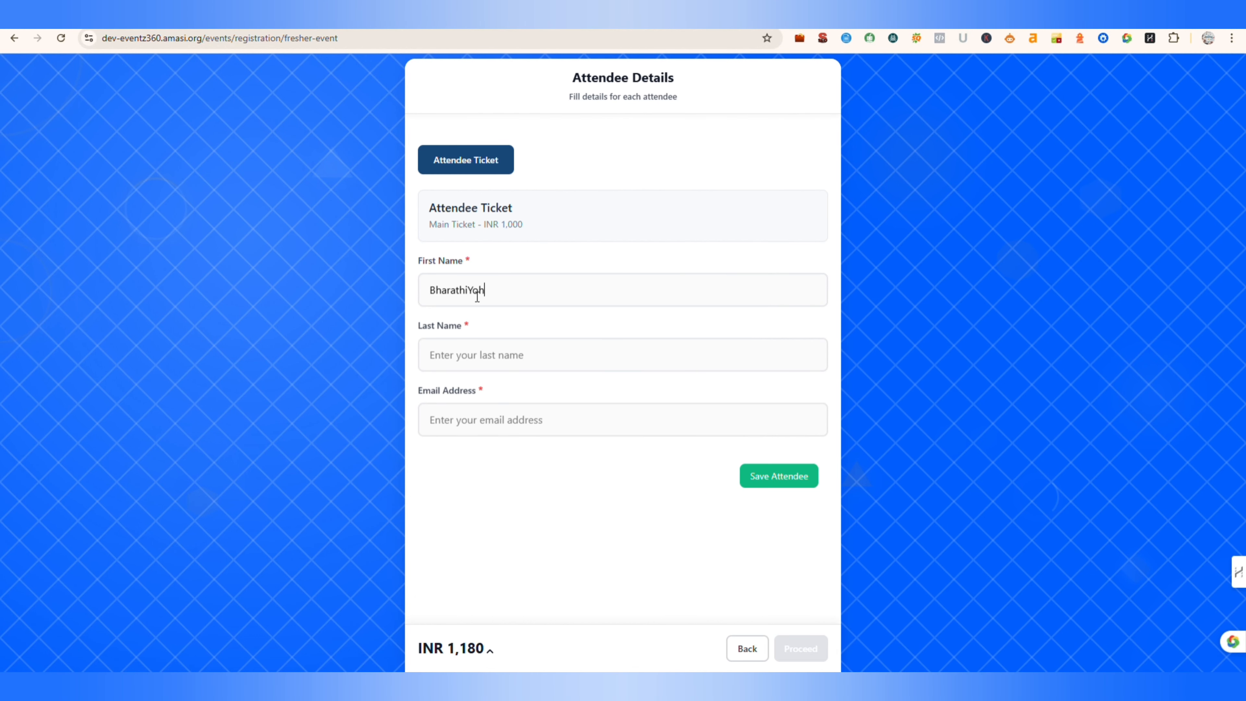
{"action": "left_click", "coordinate": [457, 362]}
{"action": "type", "text": "R"}
{"action": "left_click", "coordinate": [509, 294]}
{"action": "key", "text": "BackSpace"}
{"action": "key", "text": "BackSpace"}
{"action": "key", "text": "BackSpace"}
{"action": "key", "text": "BackSpace"}
{"action": "key", "text": "Return"}
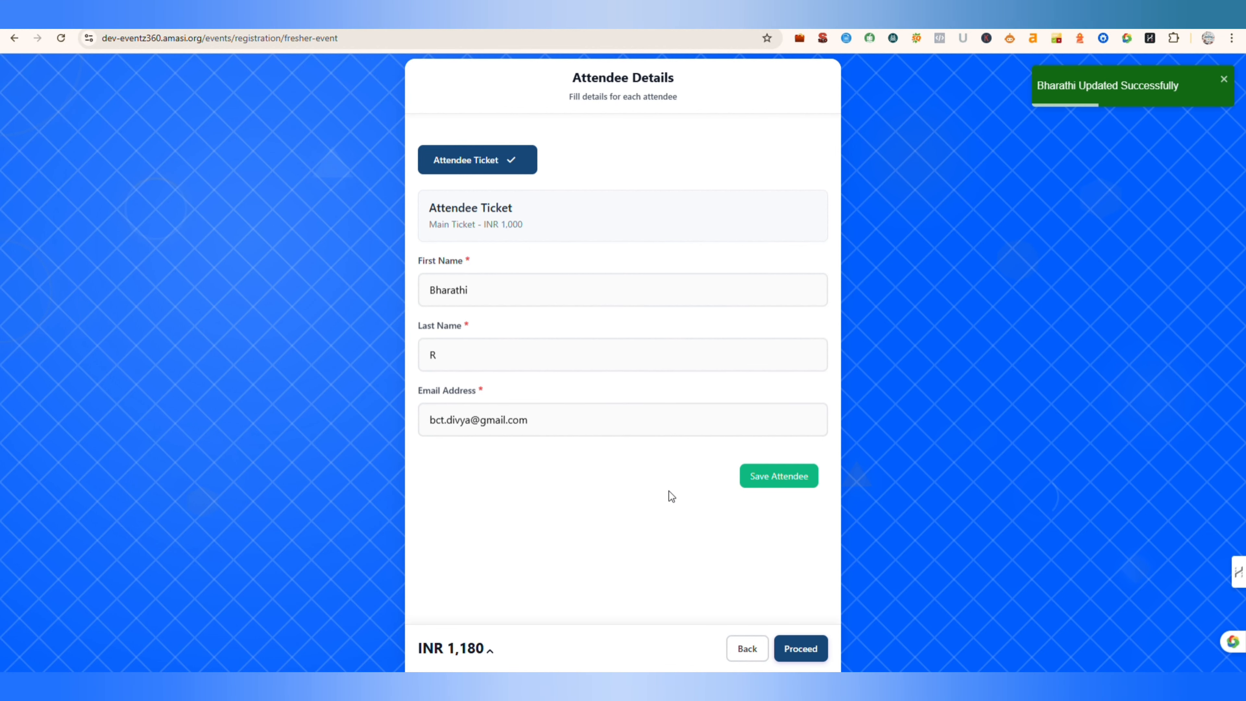
- Go through the order summary to payment and pay for the ticket with Google Pay UPI
{"action": "left_click", "coordinate": [801, 648]}
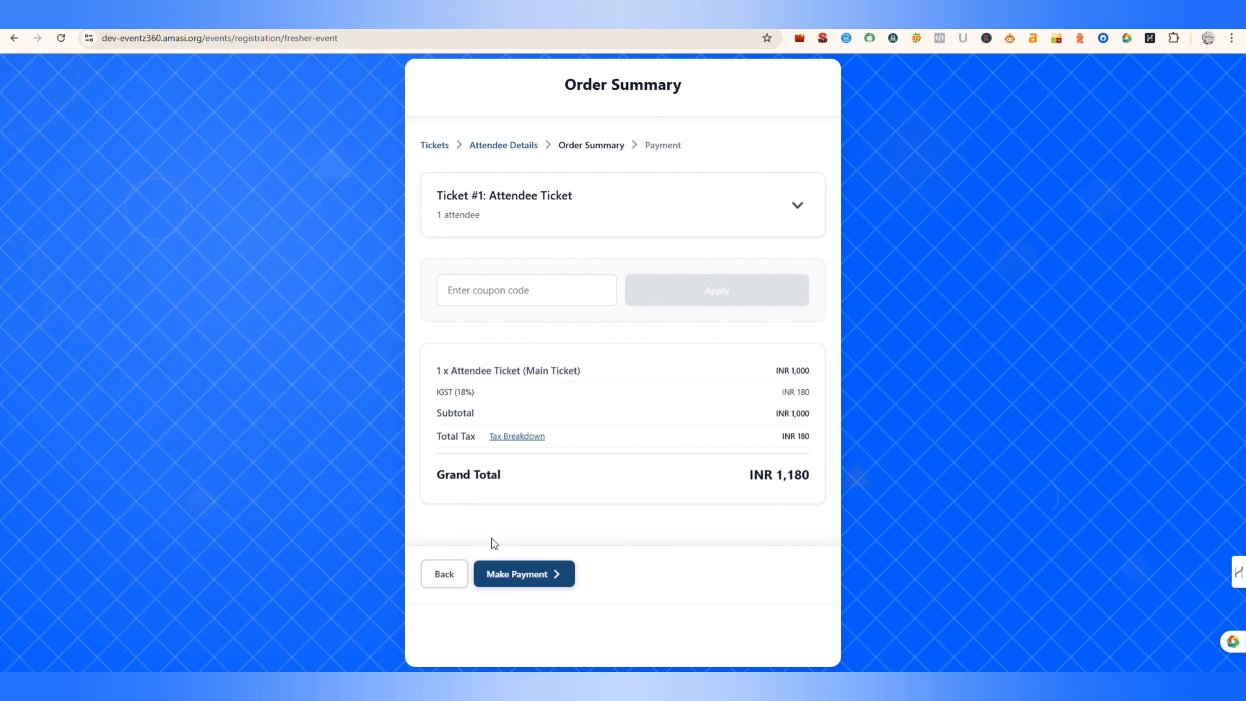
{"action": "left_click", "coordinate": [540, 576]}
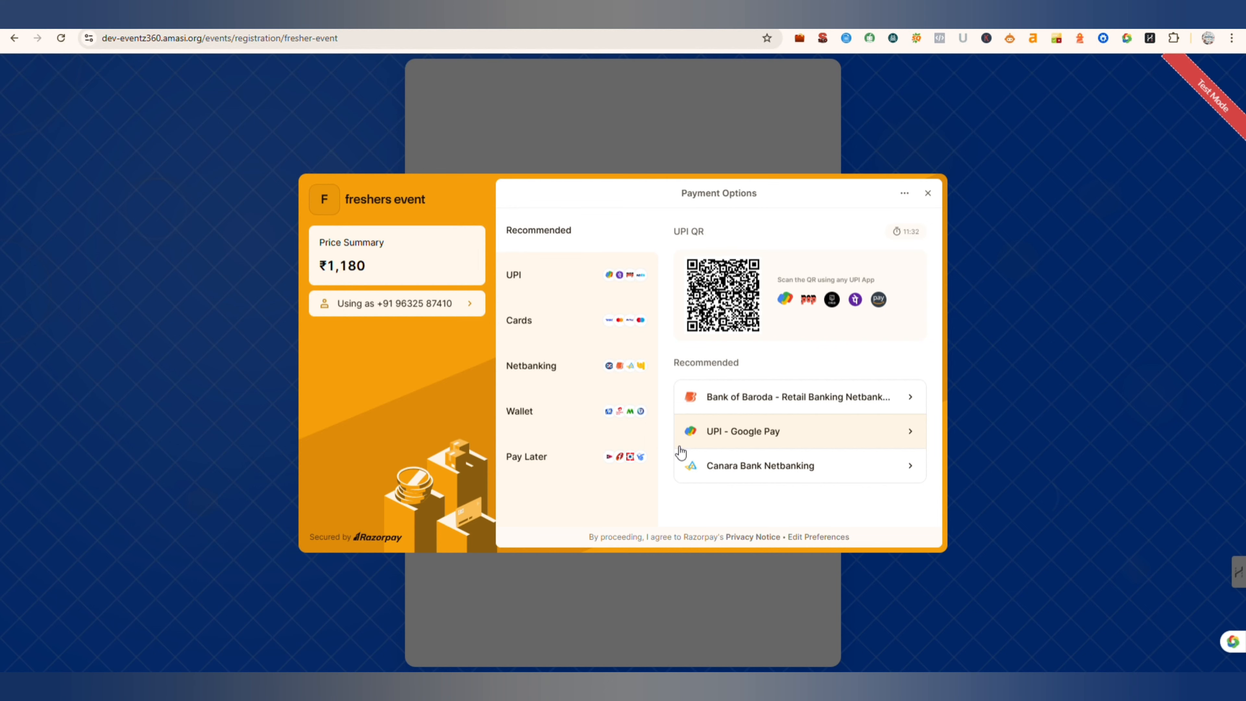
{"action": "left_click", "coordinate": [776, 435]}
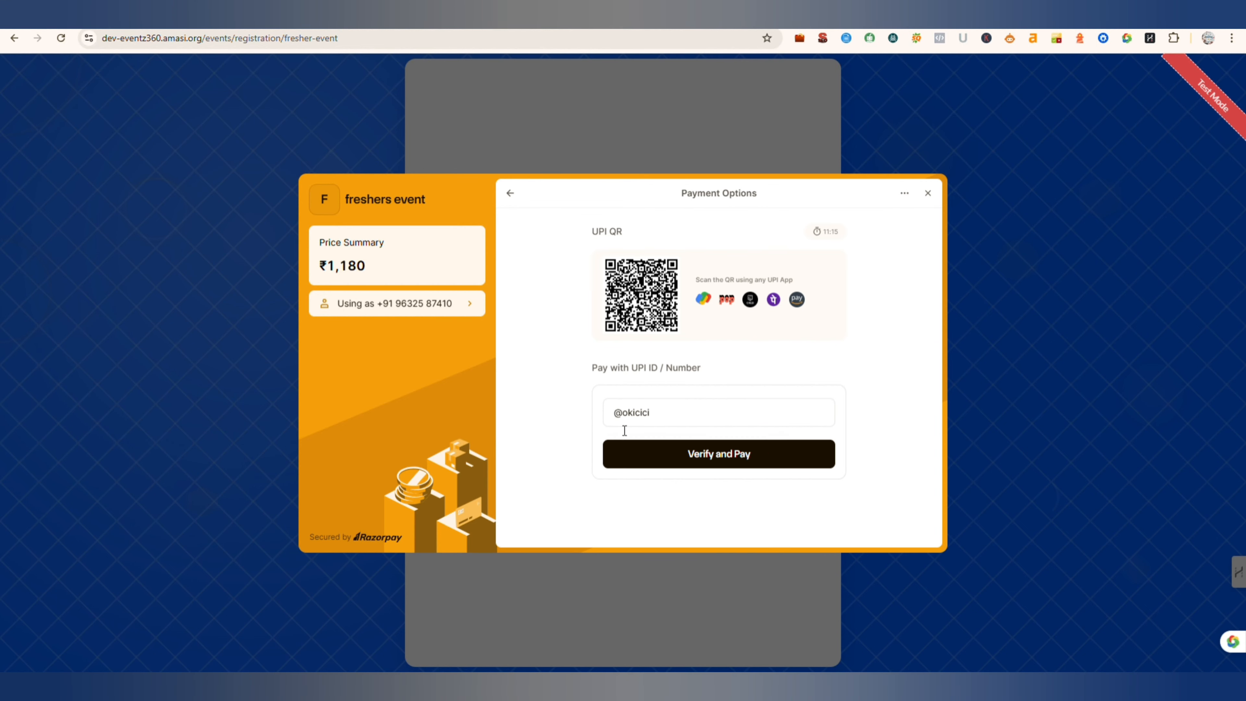
{"action": "left_click", "coordinate": [620, 418]}
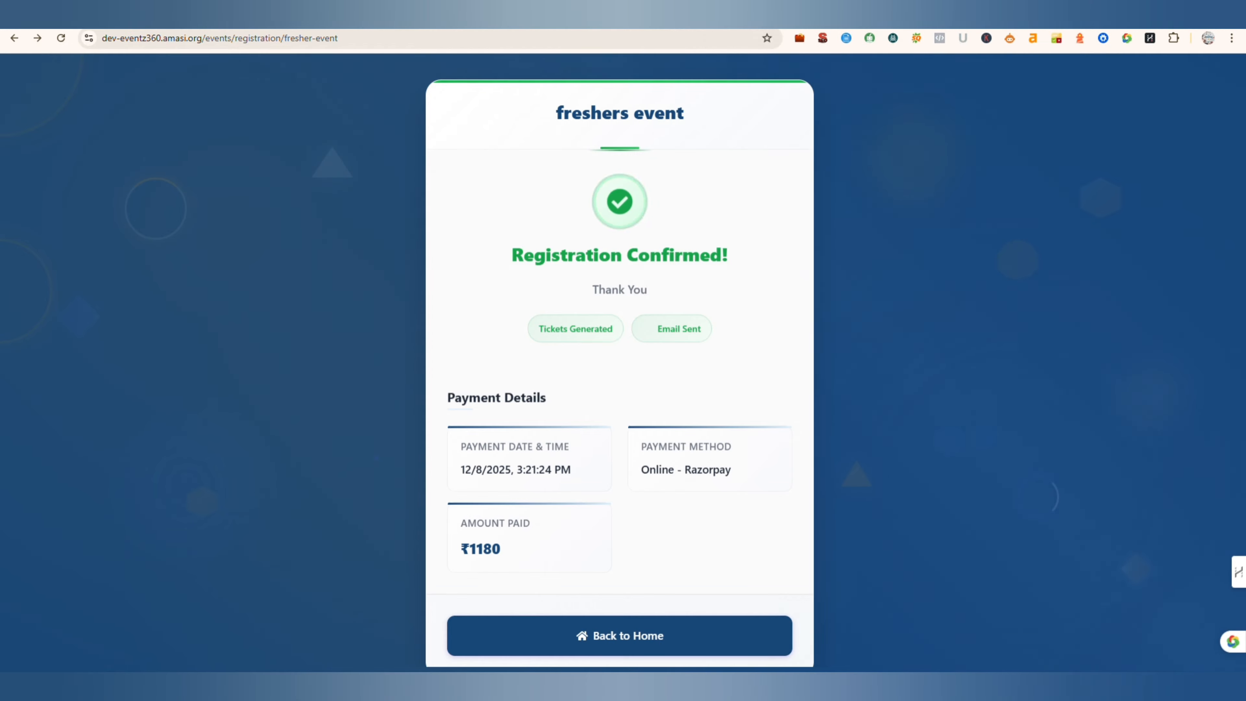
- Switch to Gmail and read the Order Confirmation email from Amasi, including its order details and entry QR code
{"action": "key", "text": "ctrl+t"}
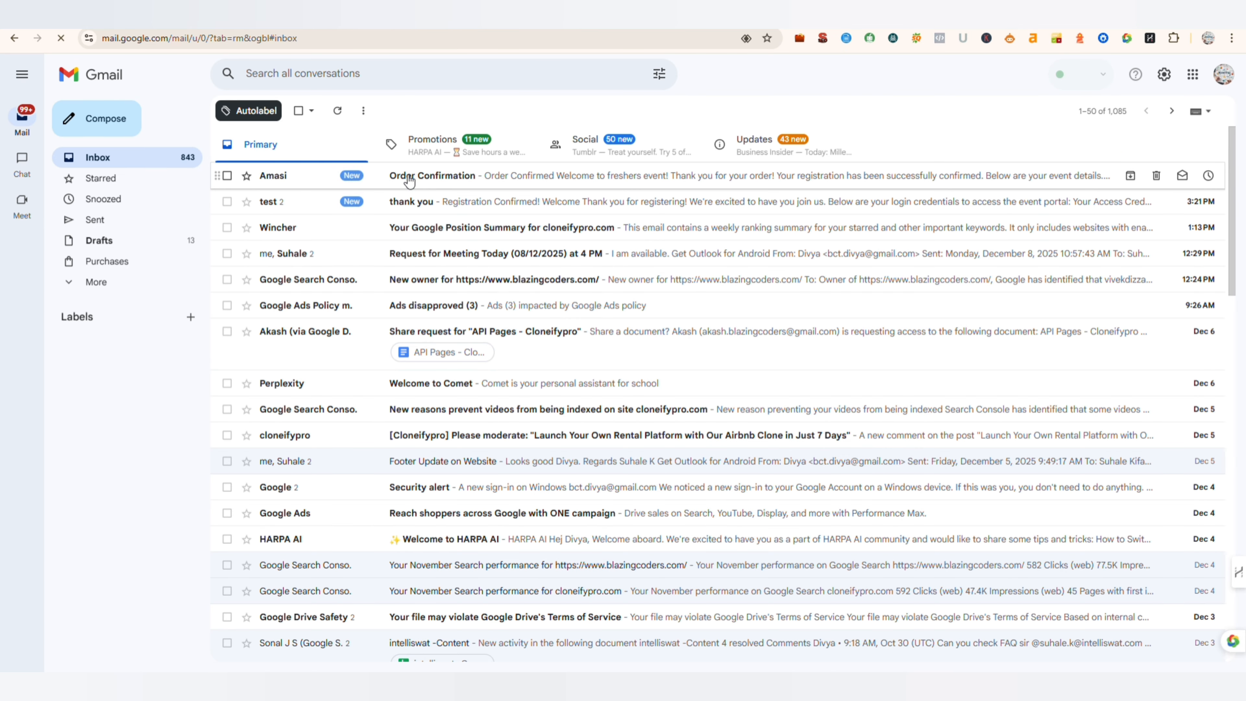
{"action": "left_click", "coordinate": [409, 181]}
{"action": "scroll", "coordinate": [496, 363], "scroll_direction": "down", "scroll_amount": 4}
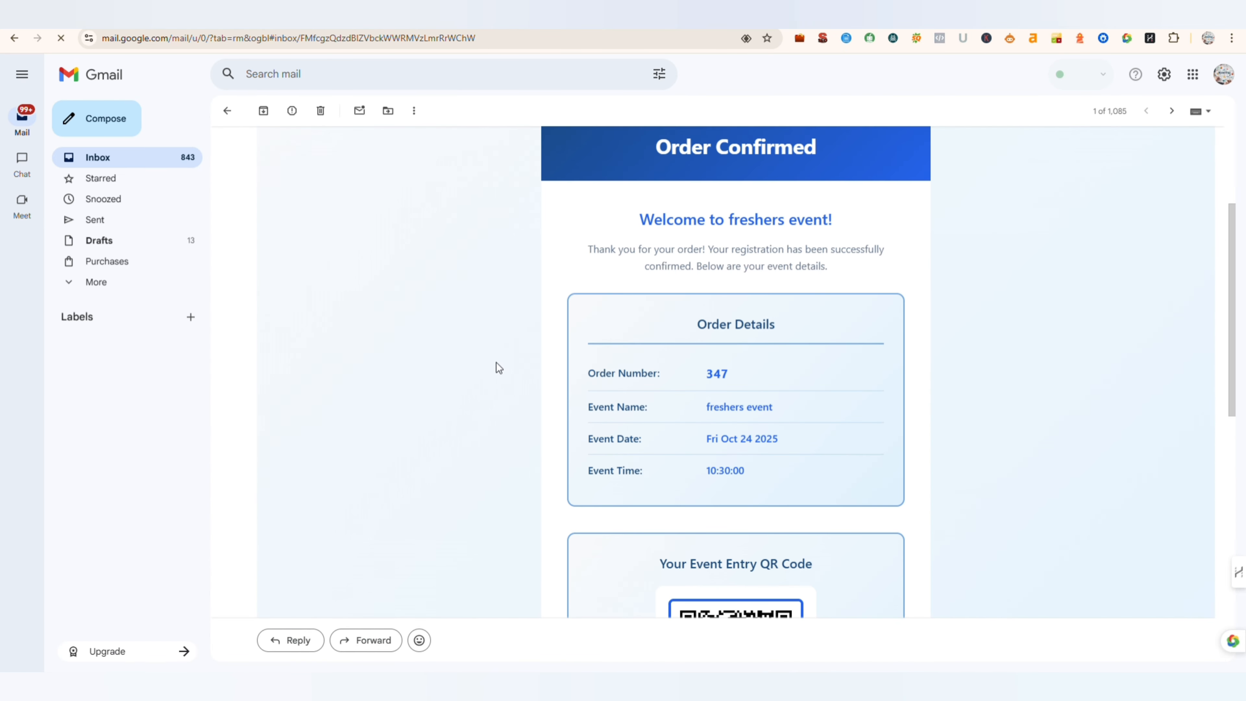
{"action": "scroll", "coordinate": [496, 364], "scroll_direction": "down", "scroll_amount": 8}
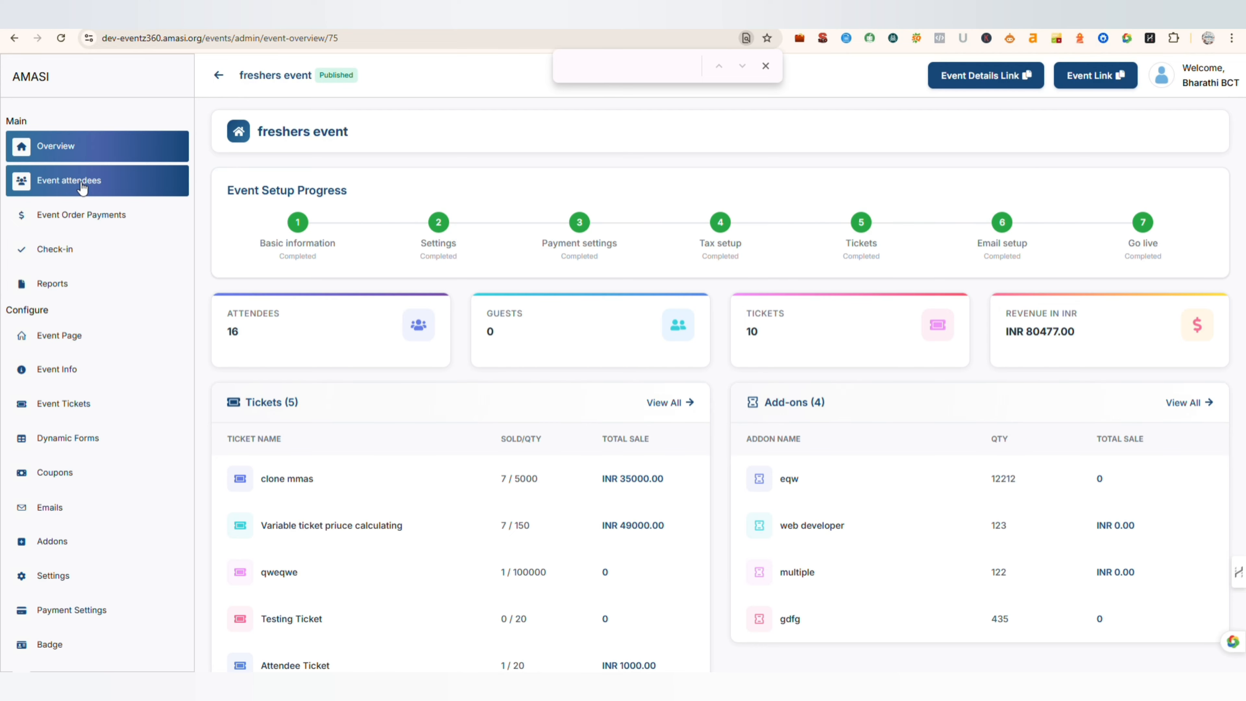
- Switch to the freshers event's attendee list and examine the newest confirmed attendee's details, ticket and payment information
{"action": "left_click", "coordinate": [83, 183]}
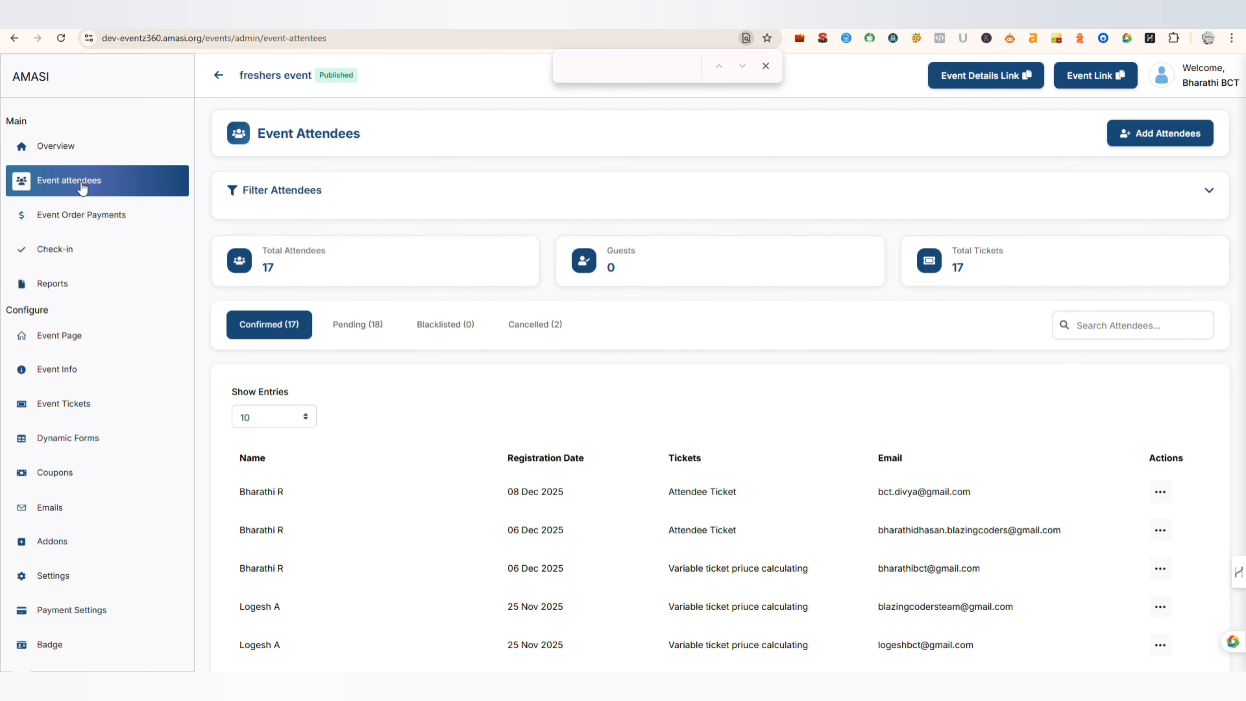
{"action": "left_click", "coordinate": [492, 500]}
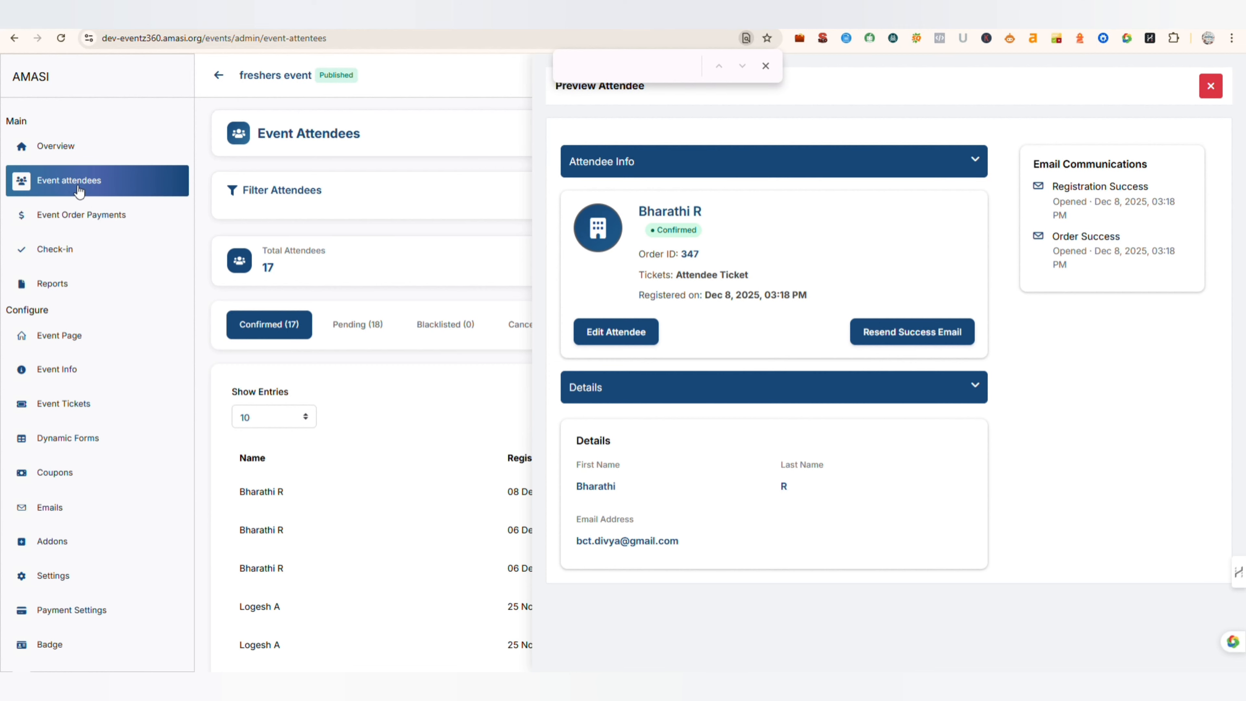
{"action": "scroll", "coordinate": [699, 260], "scroll_direction": "down", "scroll_amount": 15}
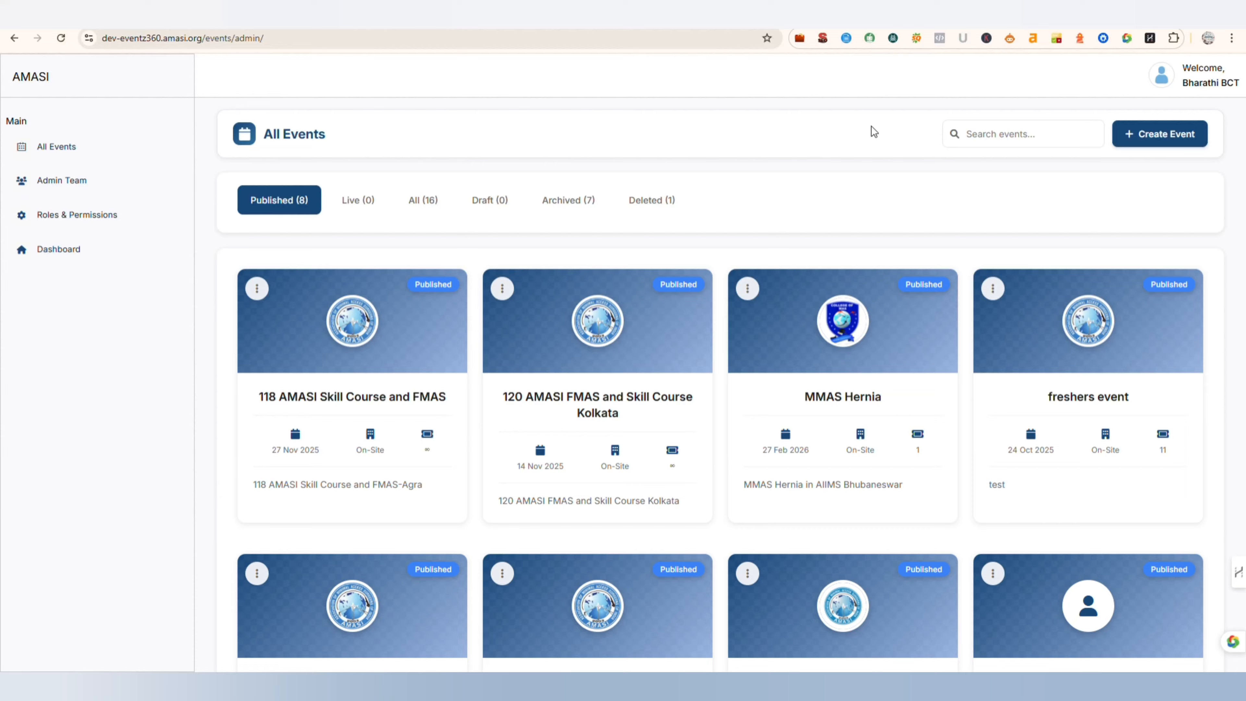
- Browse all events by live, all, draft, archived and deleted status, and return to the published events
{"action": "scroll", "coordinate": [712, 167], "scroll_direction": "down", "scroll_amount": 4}
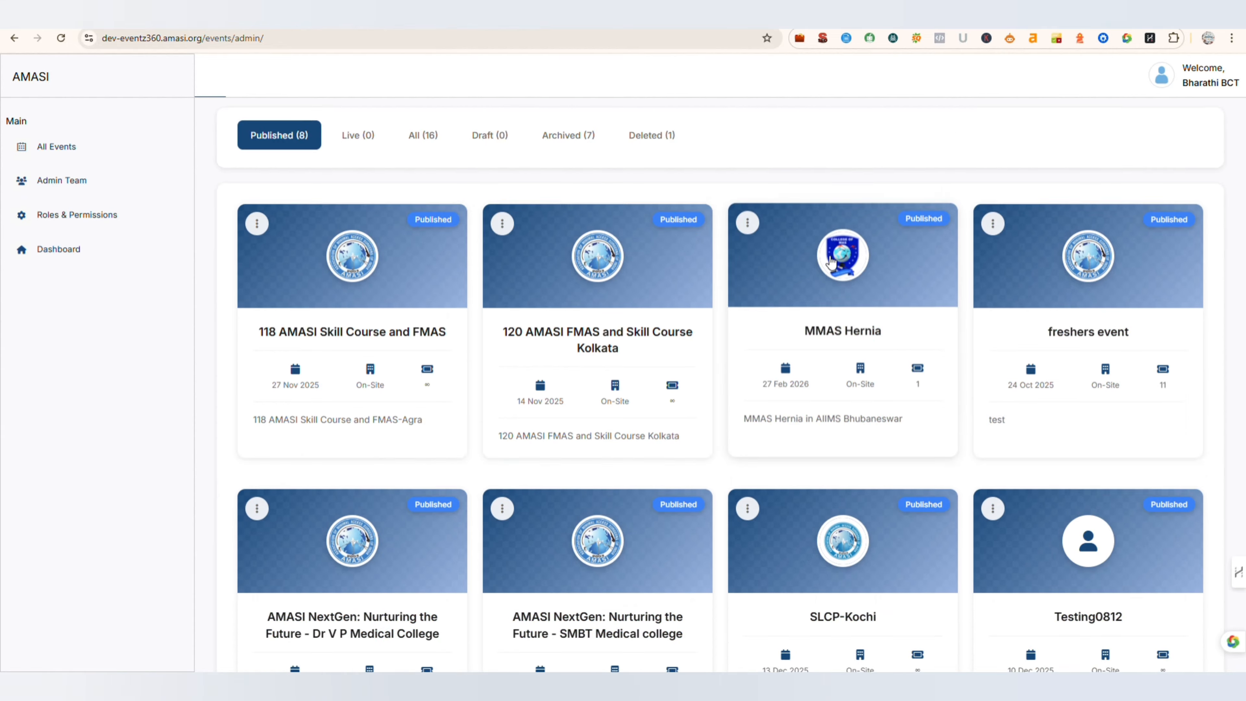
{"action": "scroll", "coordinate": [515, 216], "scroll_direction": "up", "scroll_amount": 4}
{"action": "left_click", "coordinate": [338, 211]}
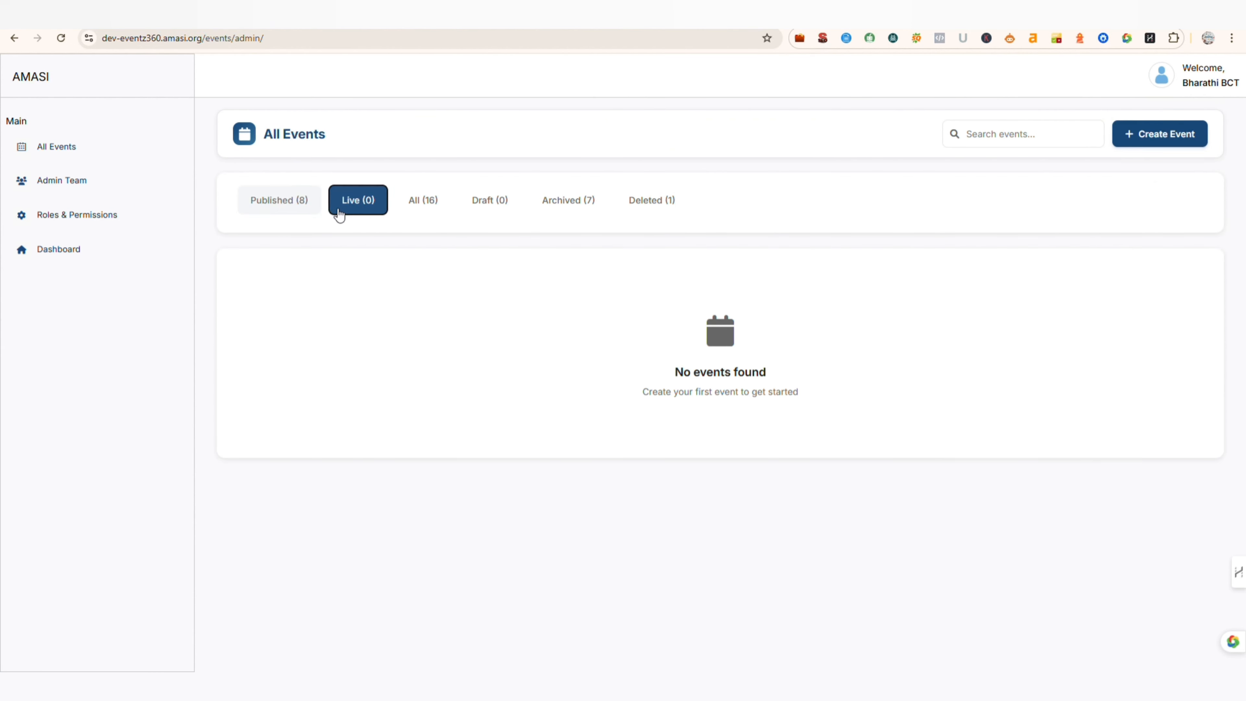
{"action": "left_click", "coordinate": [420, 210]}
{"action": "left_click", "coordinate": [496, 210]}
{"action": "left_click", "coordinate": [563, 205]}
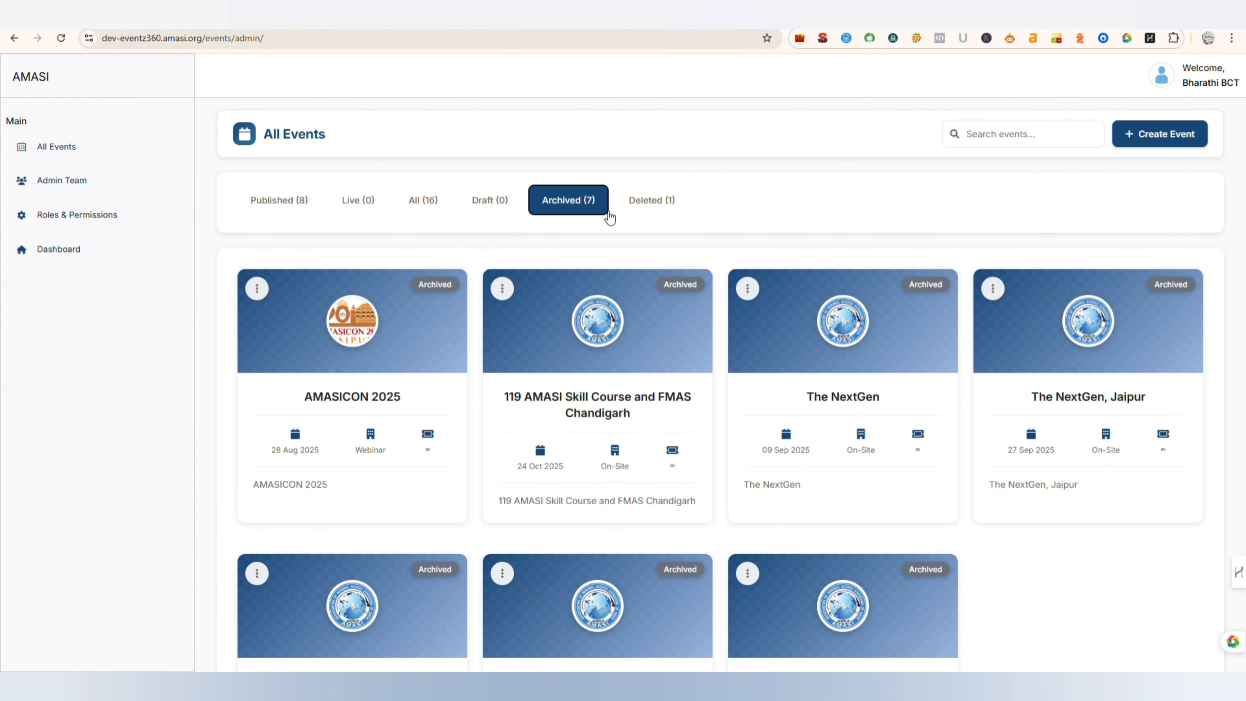
{"action": "left_click", "coordinate": [658, 211]}
{"action": "left_click", "coordinate": [296, 214]}
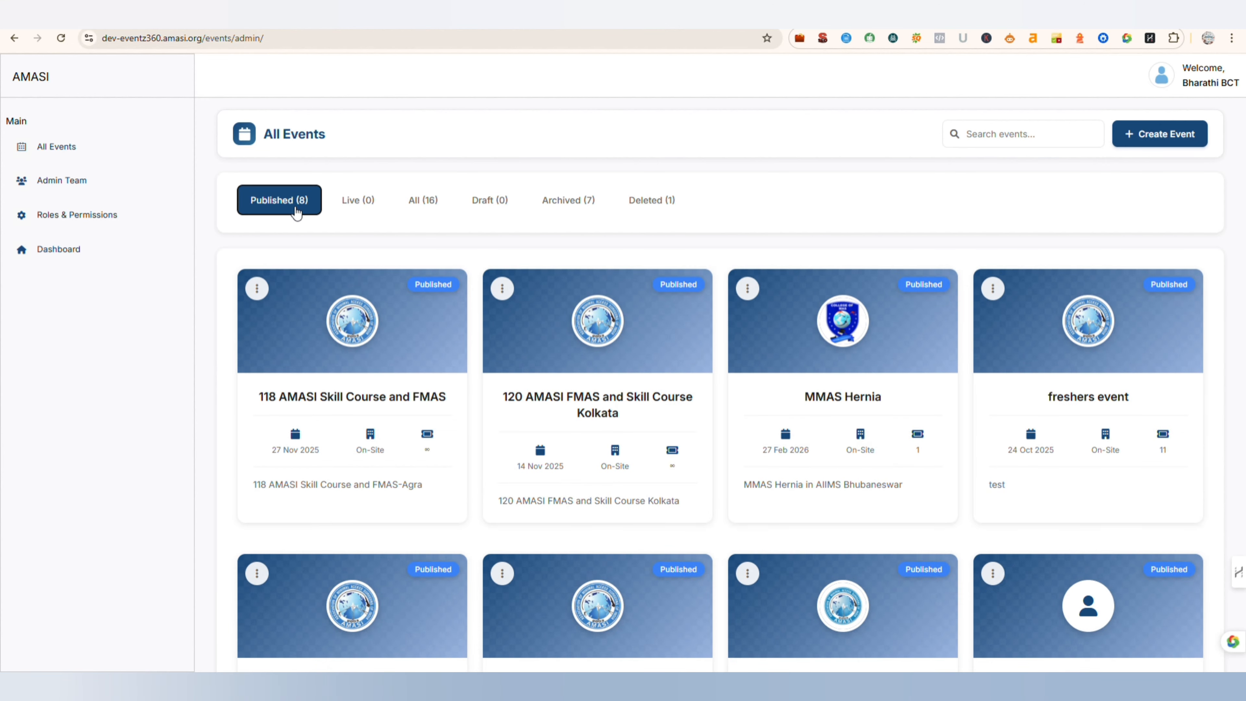